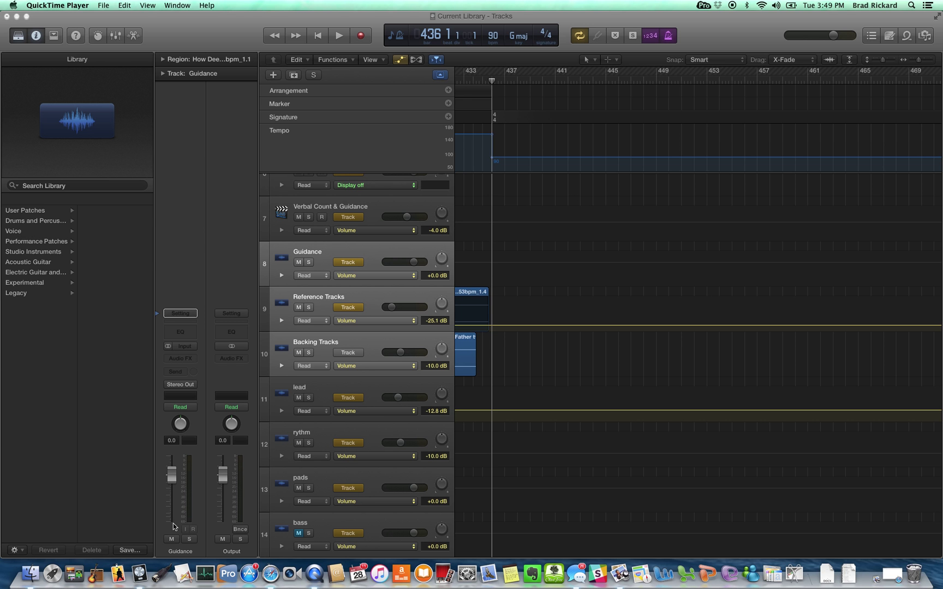
Step: Bring the Logic Pro X project, showing tracks 7–14 at 90 BPM in G major, to the front
left_click(140, 574)
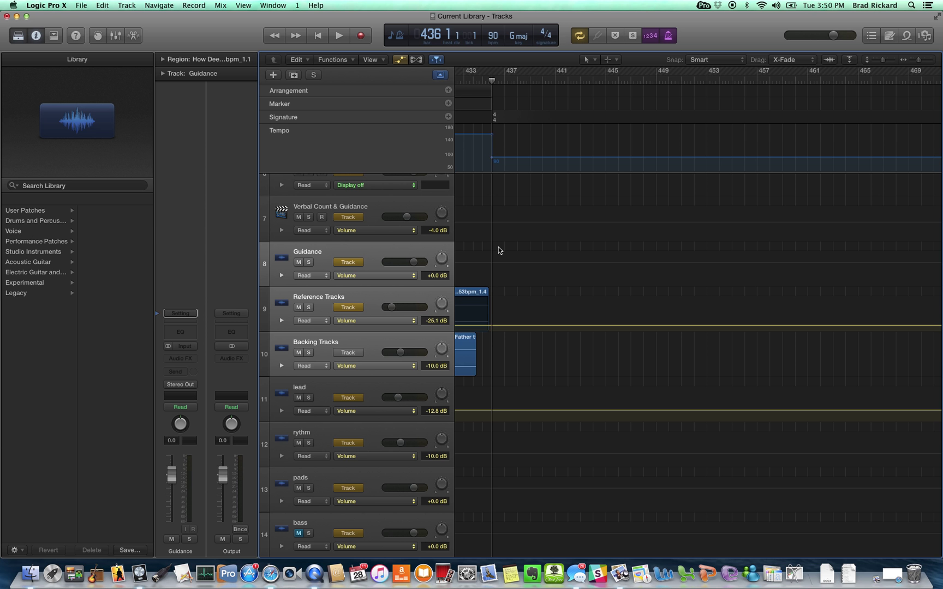
scroll(529, 294, "down", 2)
scroll(529, 294, "right", 2)
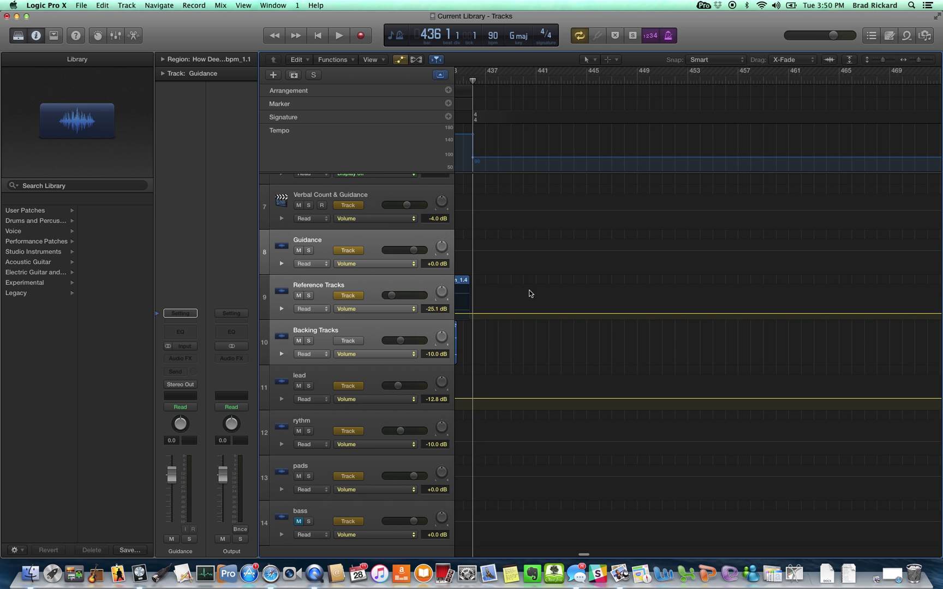
scroll(529, 294, "left", 2)
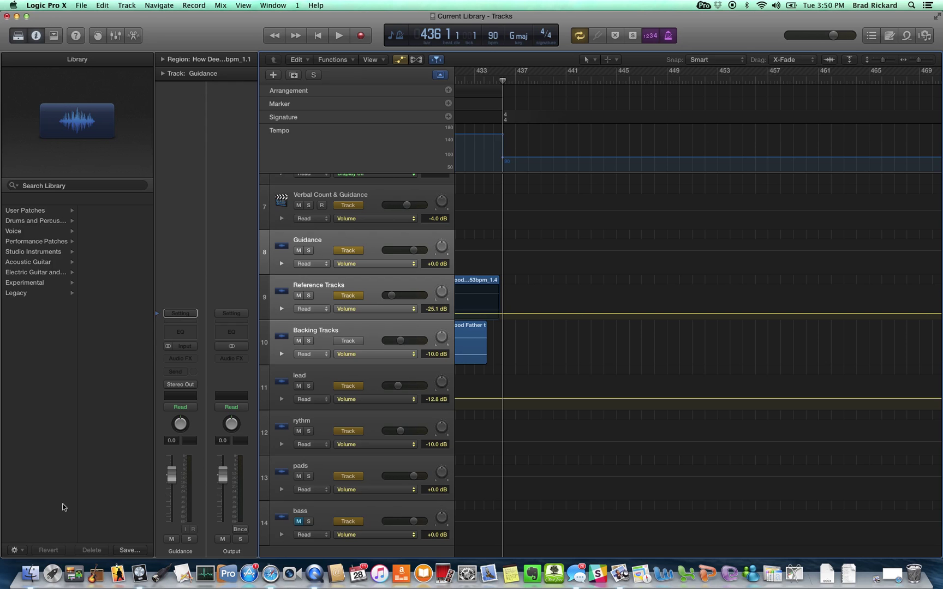
Step: In Finder, open Music > MultiTracks > CustomMix-Lion and the Lamb-2466375 to show its four m4a files
left_click(31, 574)
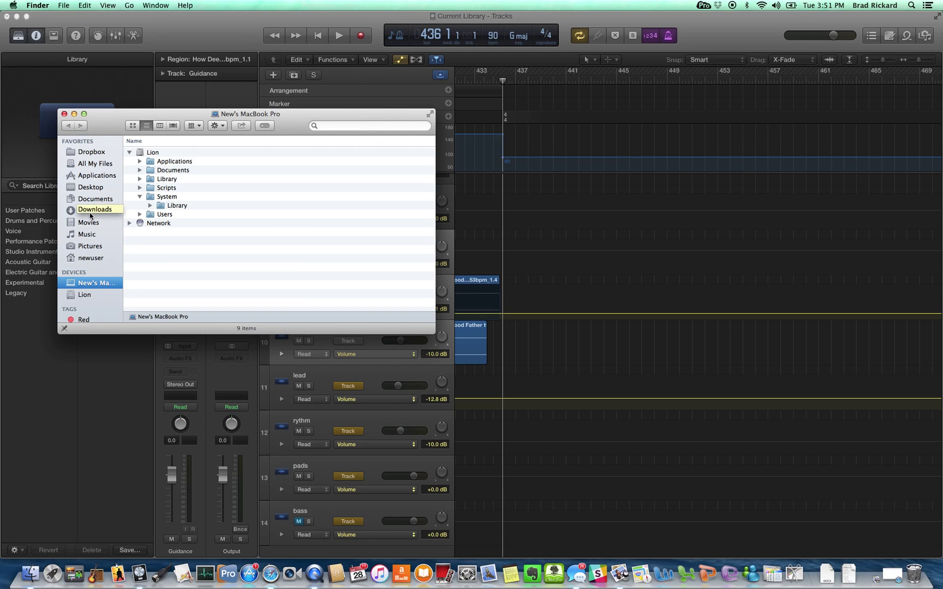
left_click(87, 235)
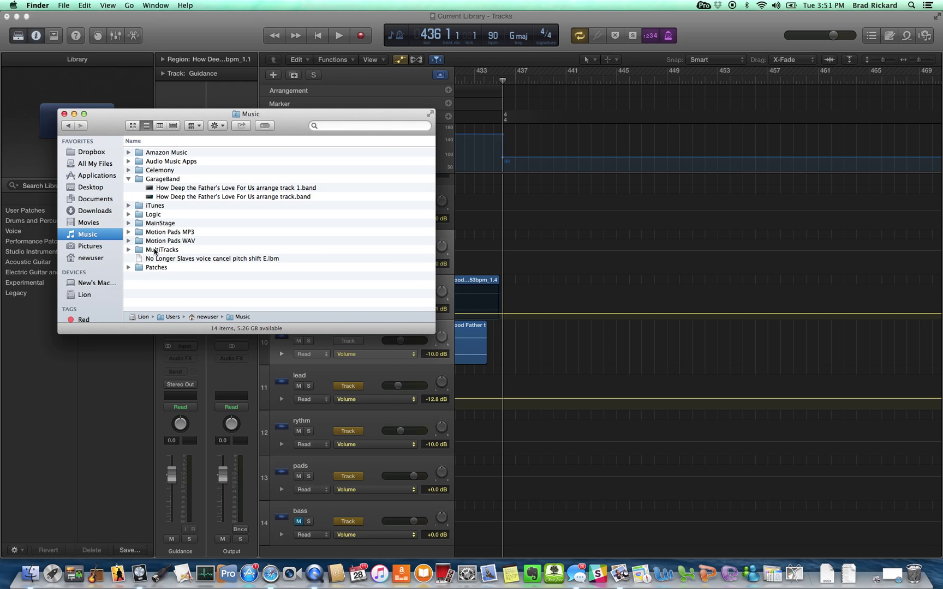
left_click(159, 250)
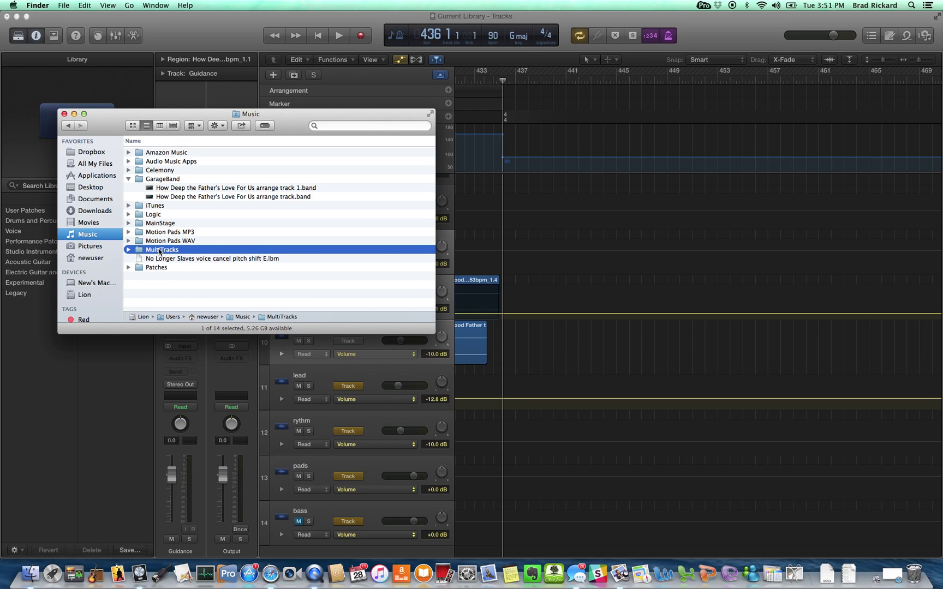
double_click(160, 250)
scroll(176, 161, "up", 3)
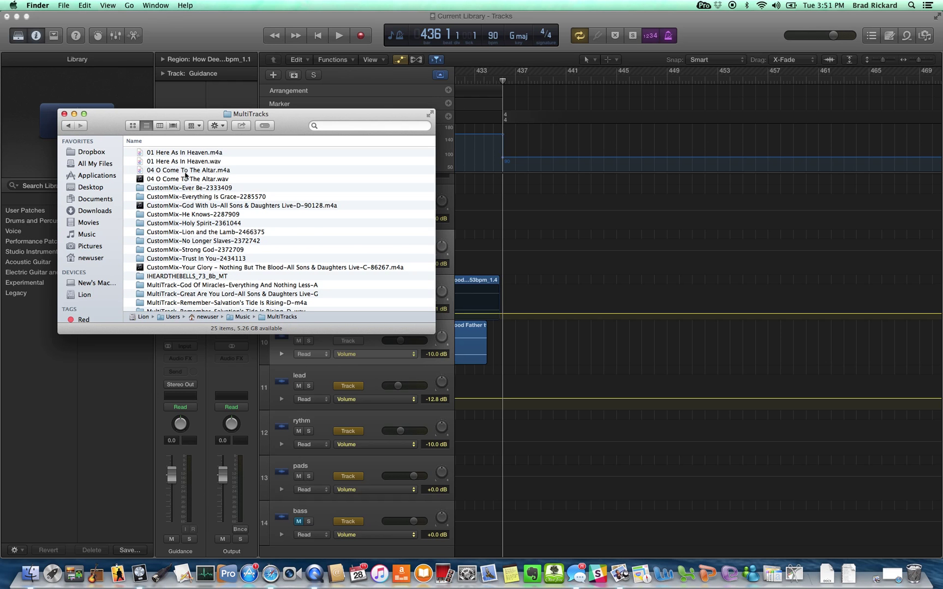
scroll(186, 213, "down", 2)
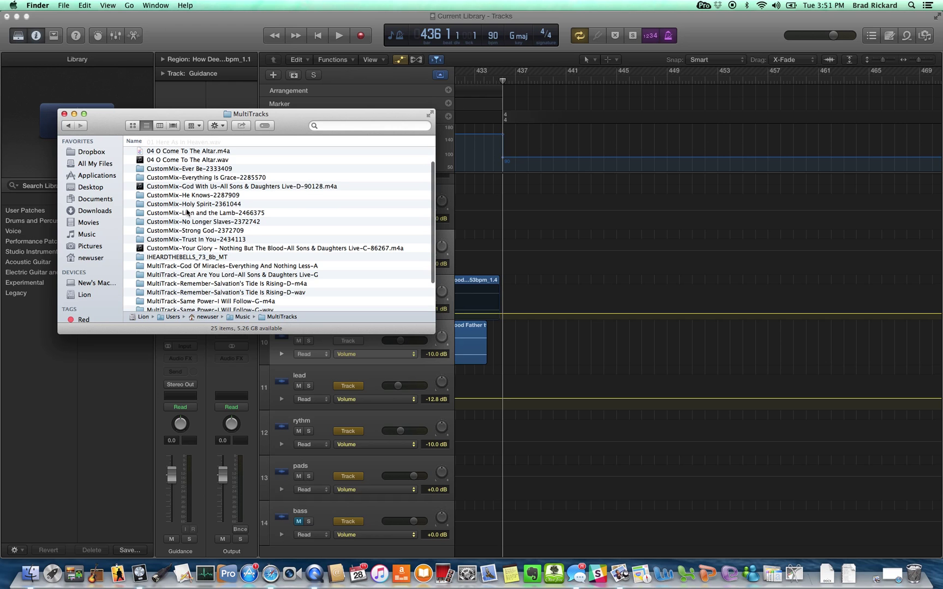
left_click_drag(161, 116, 88, 178)
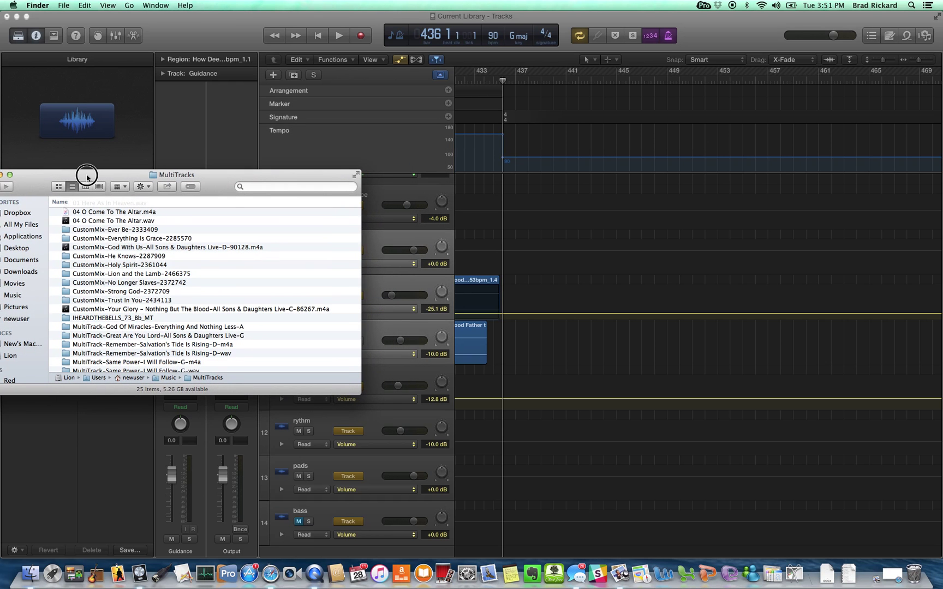
left_click(110, 274)
double_click(110, 273)
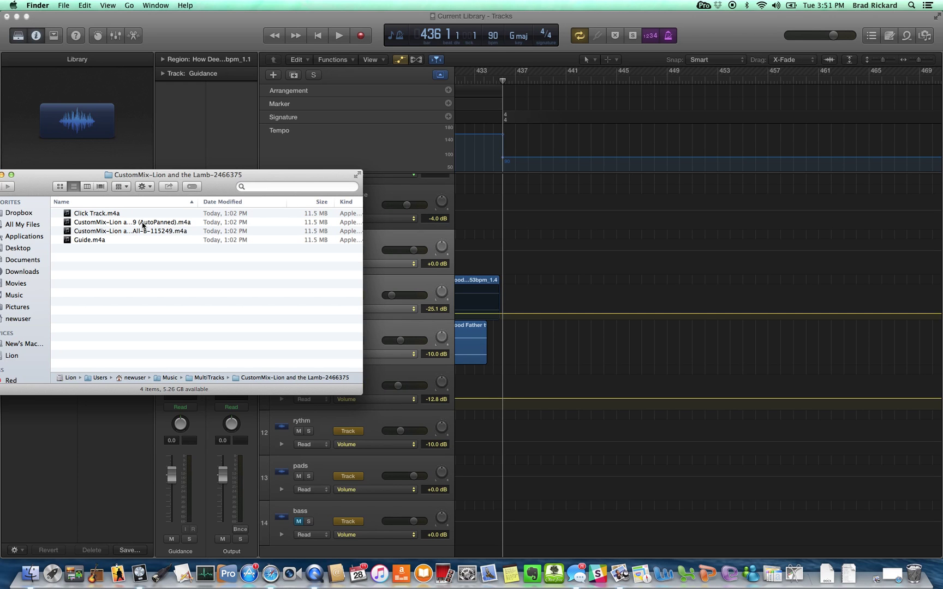
Step: Add the Lion and the Lamb Have It All mix from Finder to Logic's Backing Tracks track
left_click(131, 232)
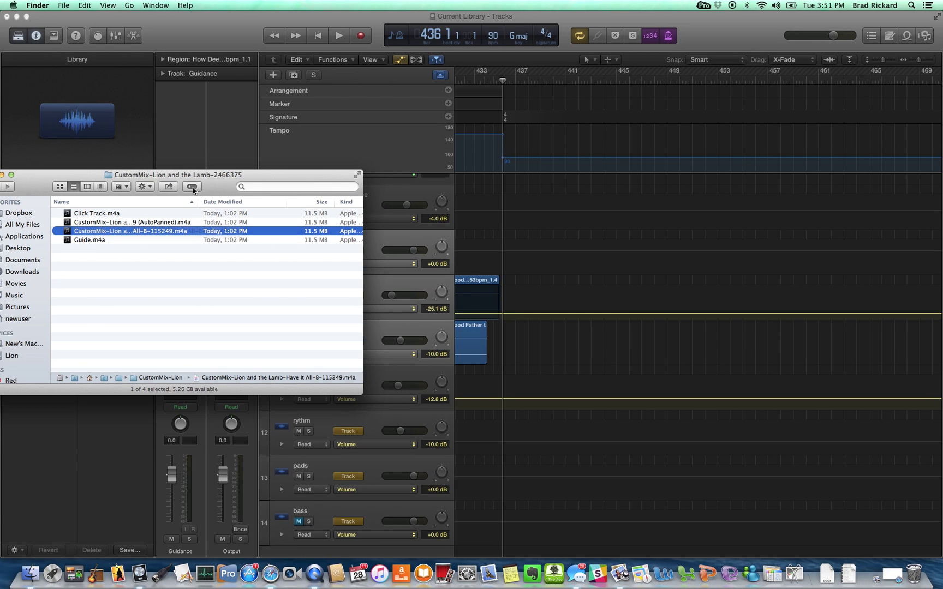
left_click_drag(199, 203, 257, 209)
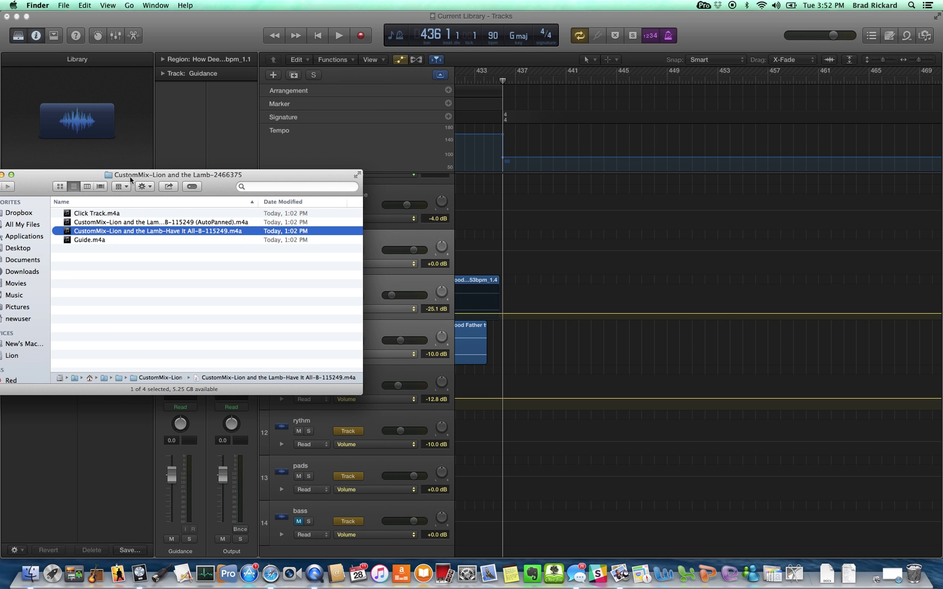
left_click_drag(131, 179, 154, 365)
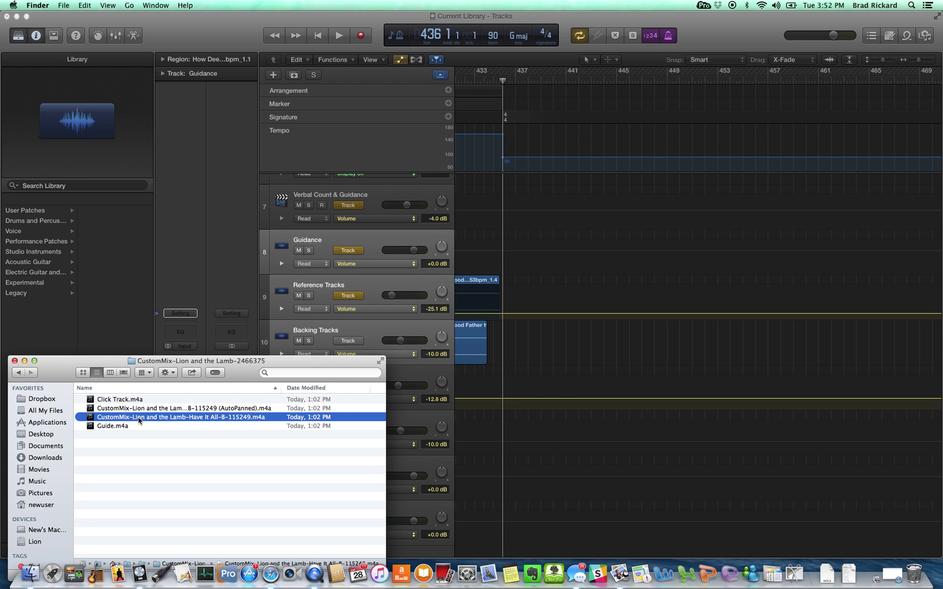
left_click_drag(138, 420, 506, 342)
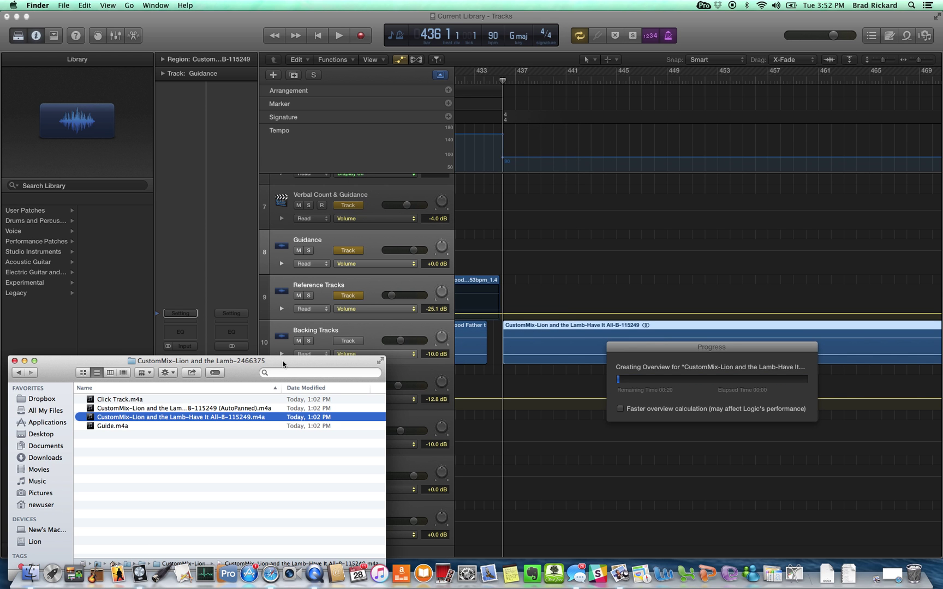
Step: Add Guide.m4a to the Guidance track, then close the Finder window
left_click_drag(283, 364, 298, 334)
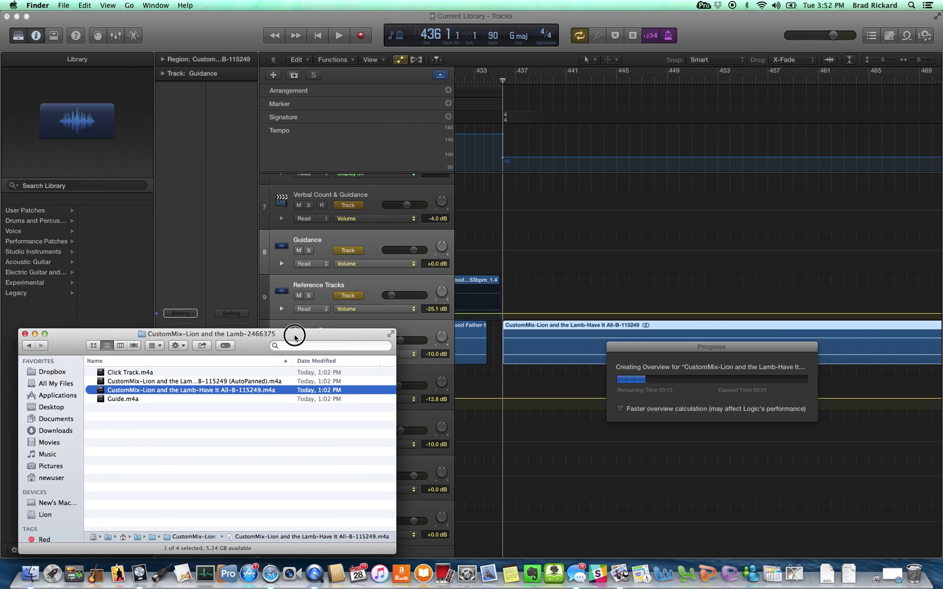
left_click(123, 396)
left_click_drag(120, 399, 507, 245)
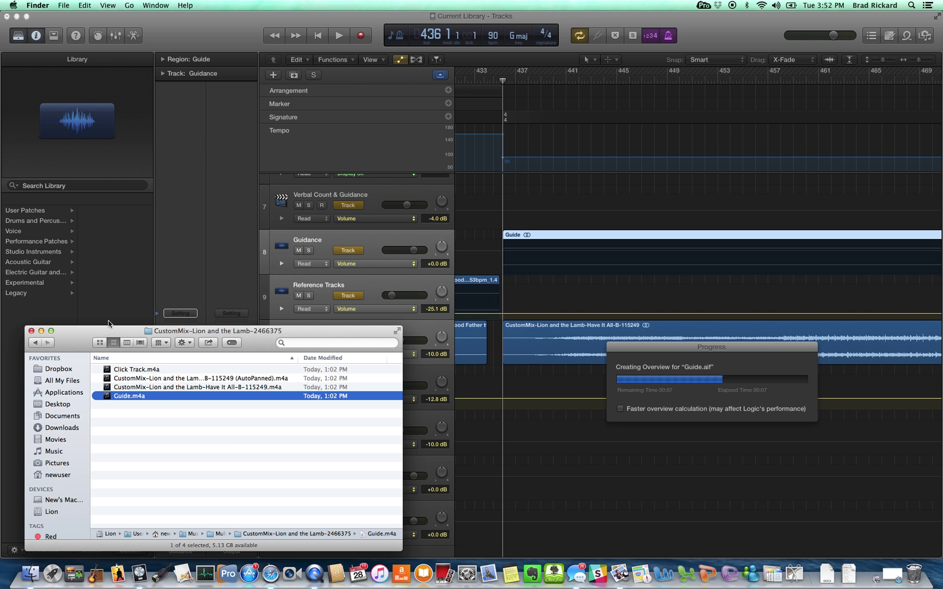
left_click_drag(106, 332, 100, 191)
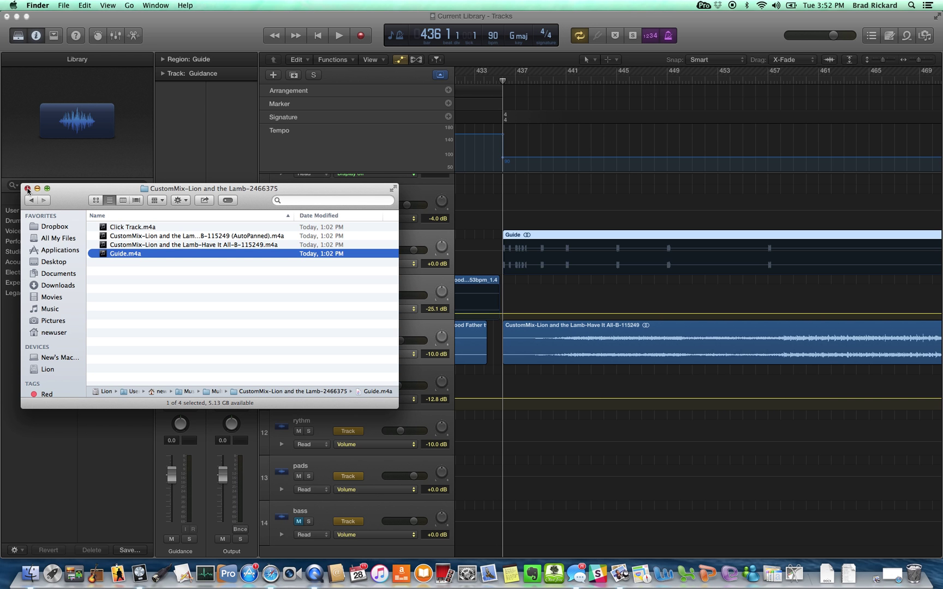
left_click(27, 189)
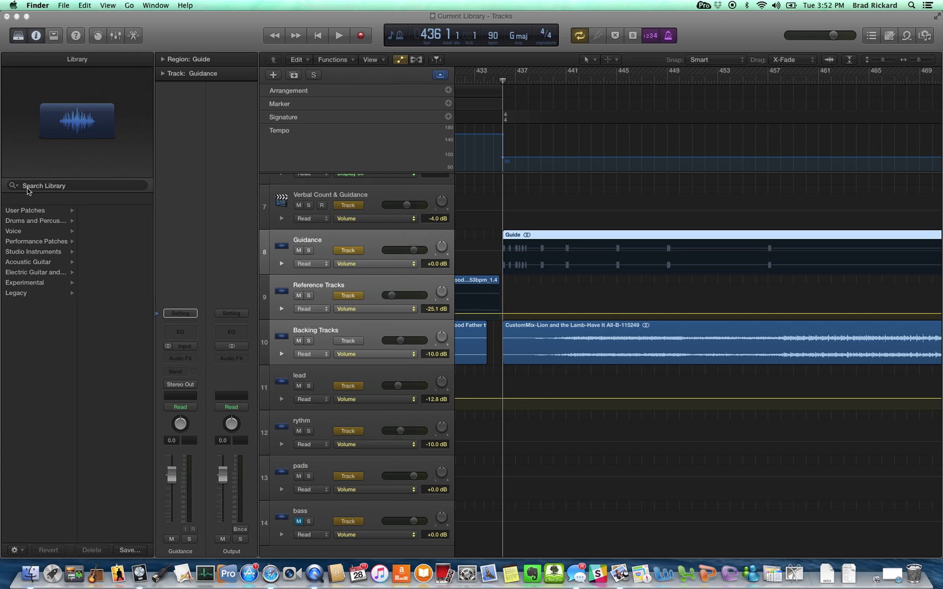
Step: Search the iTunes library for 'lion and the lamb'
left_click(380, 574)
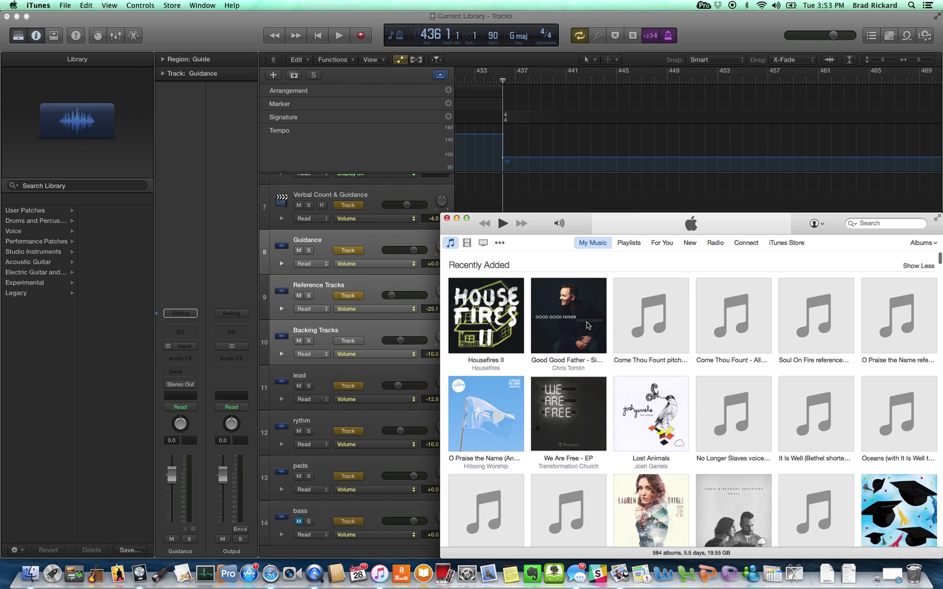
left_click_drag(622, 221, 253, 170)
left_click(514, 173)
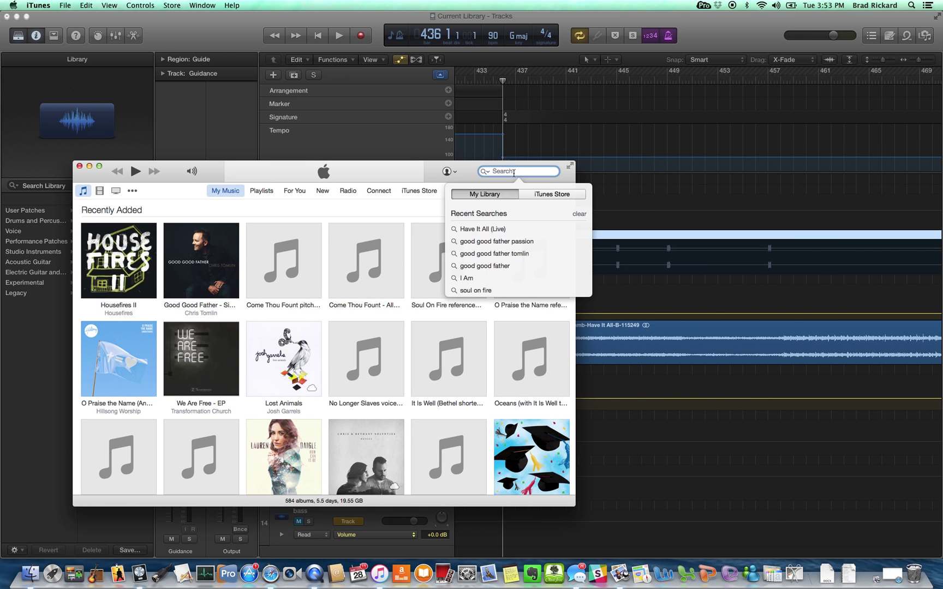
type("l")
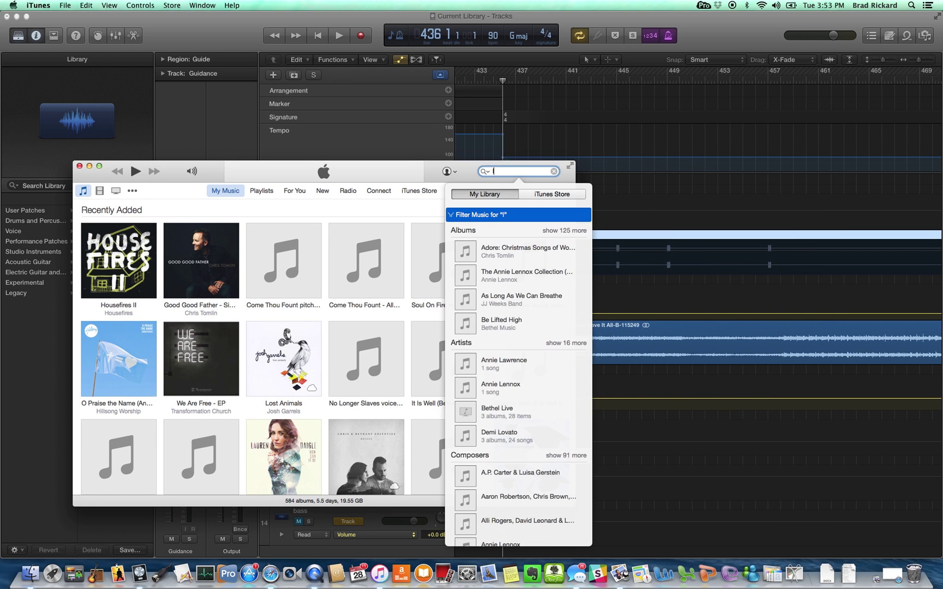
type("ion and the lamb")
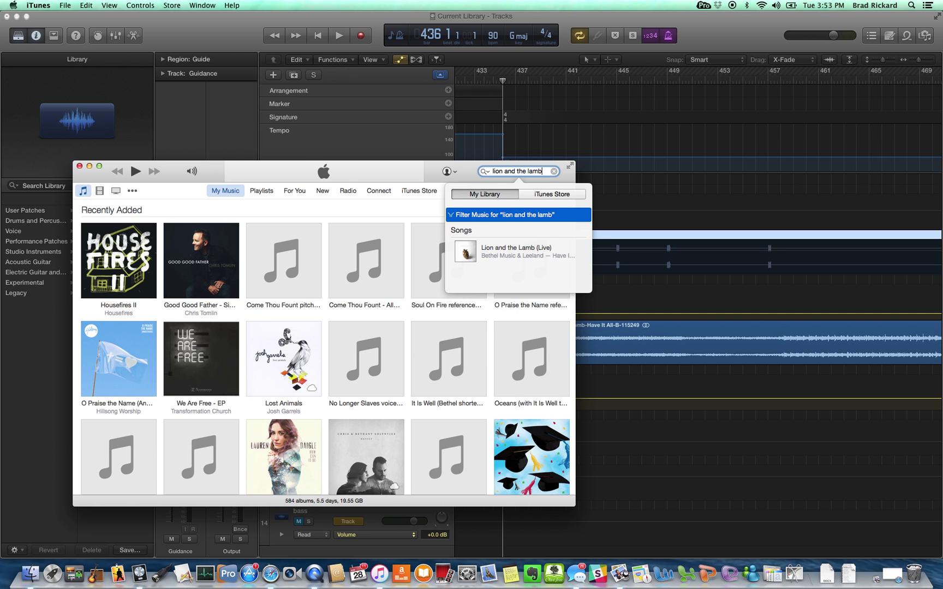
key("Return")
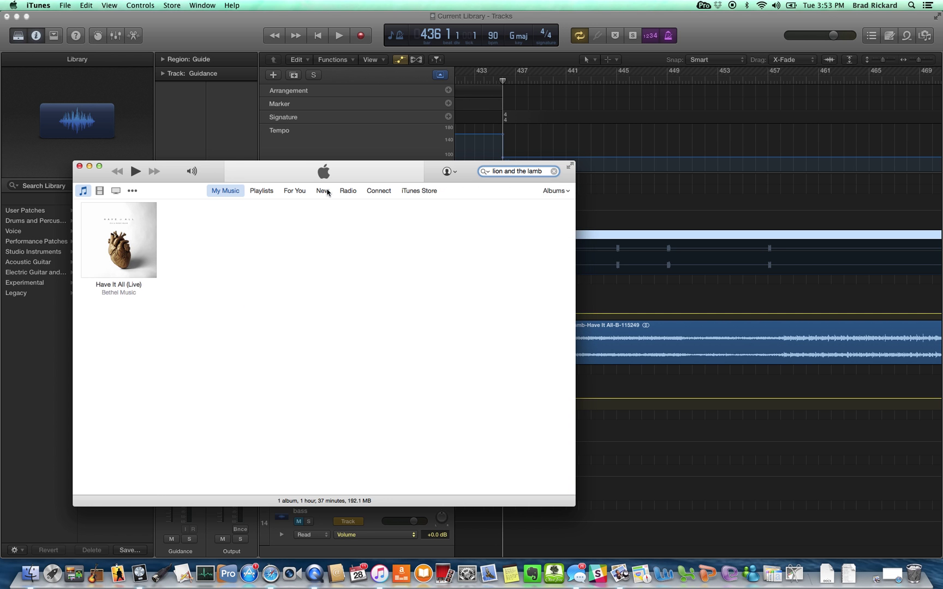
Step: Add Lion and the Lamb (Live) from the Have It All (Live) album to Logic's Reference Tracks
double_click(133, 252)
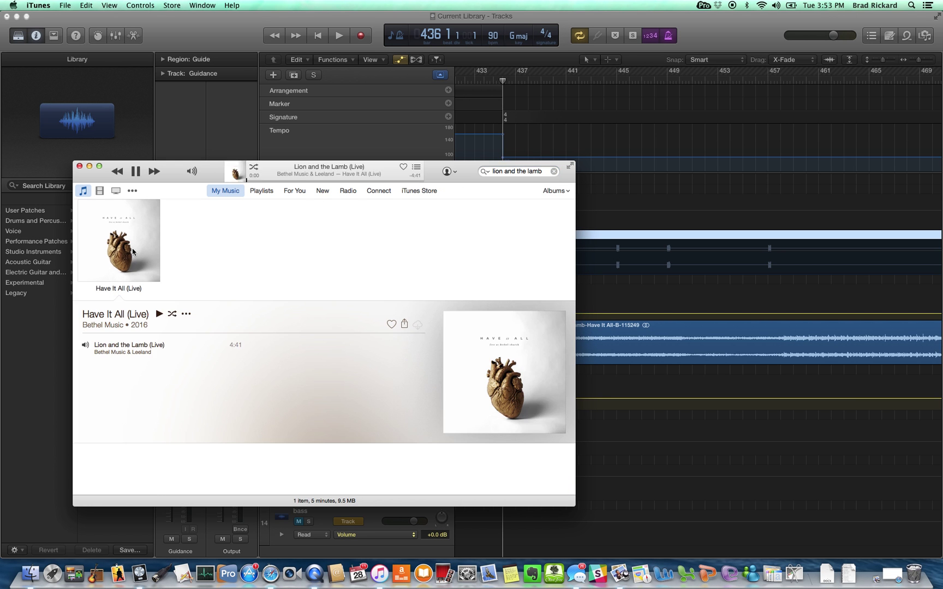
left_click(137, 175)
left_click_drag(99, 180, 73, 340)
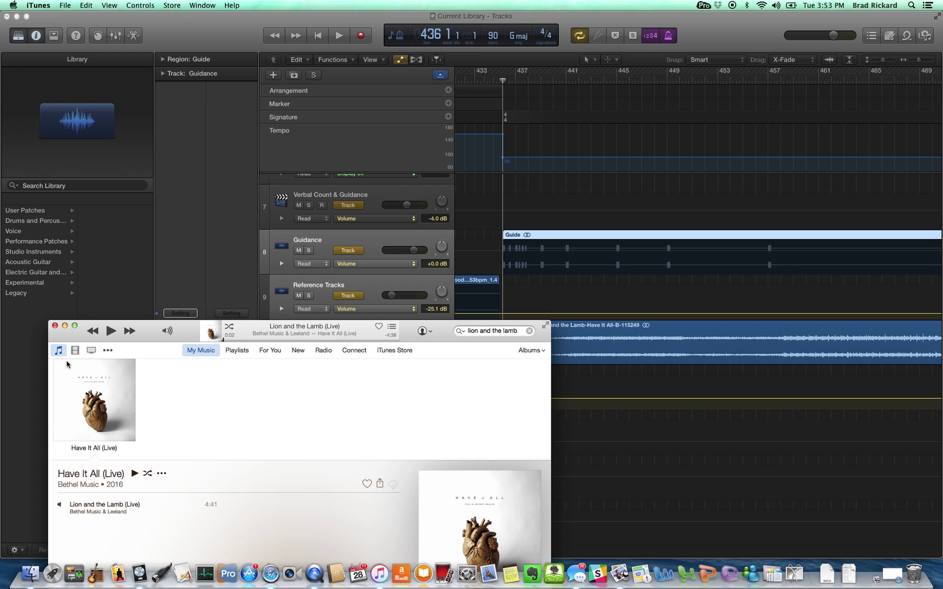
left_click(92, 508)
left_click(82, 508)
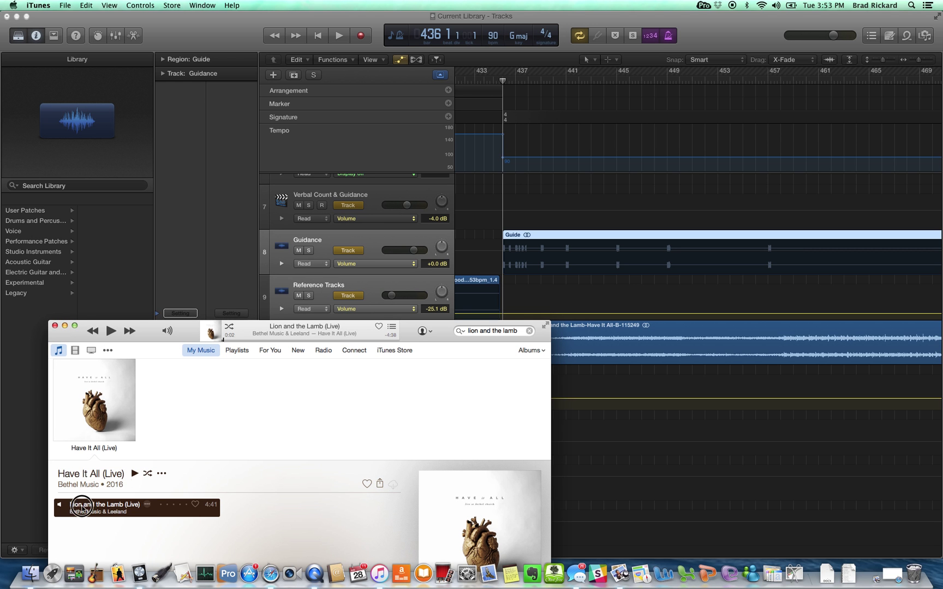
left_click_drag(82, 507, 507, 282)
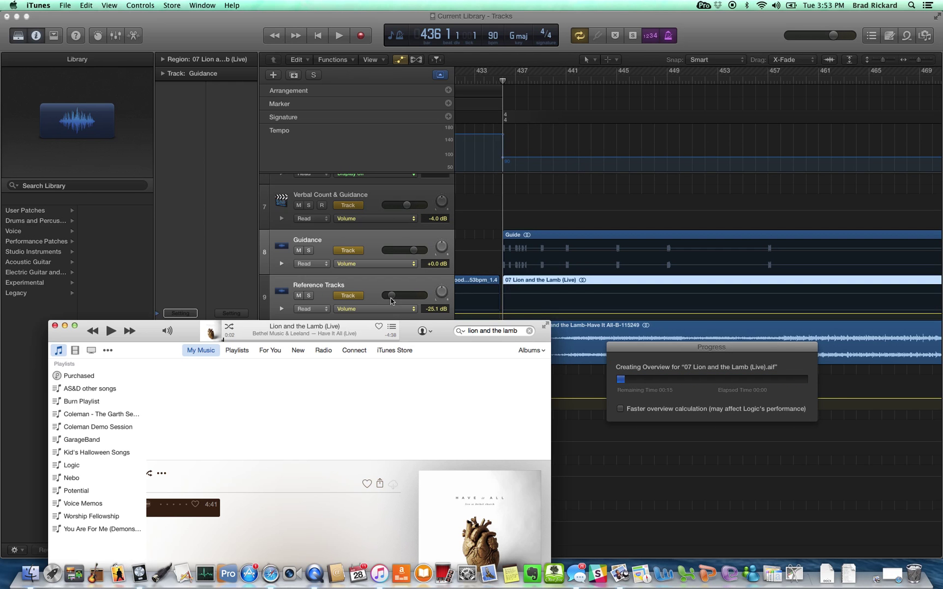
Step: Close iTunes and bring Logic forward while the 07 Lion and the Lamb (Live) overview finishes building
left_click(55, 326)
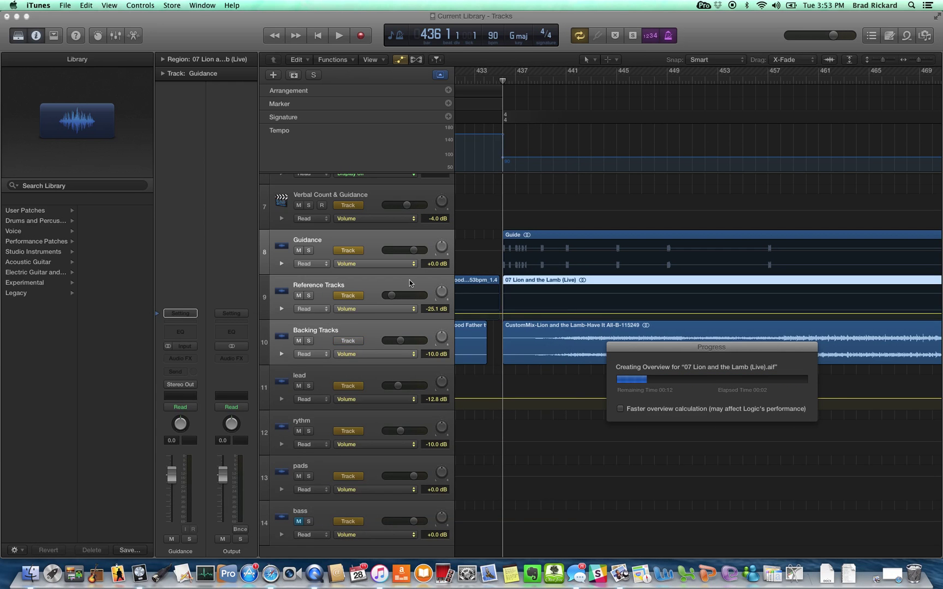
left_click(485, 238)
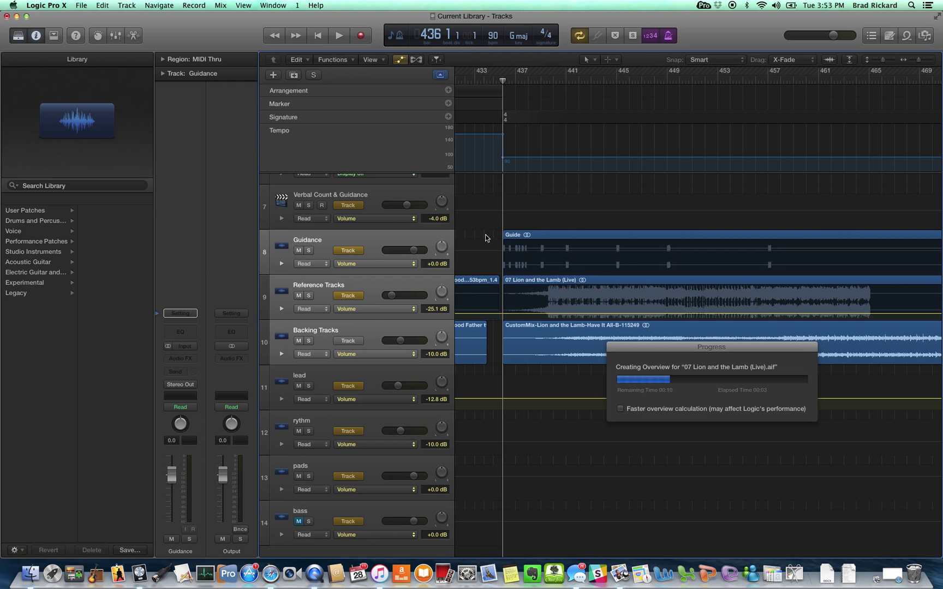
scroll(489, 283, "up", 5)
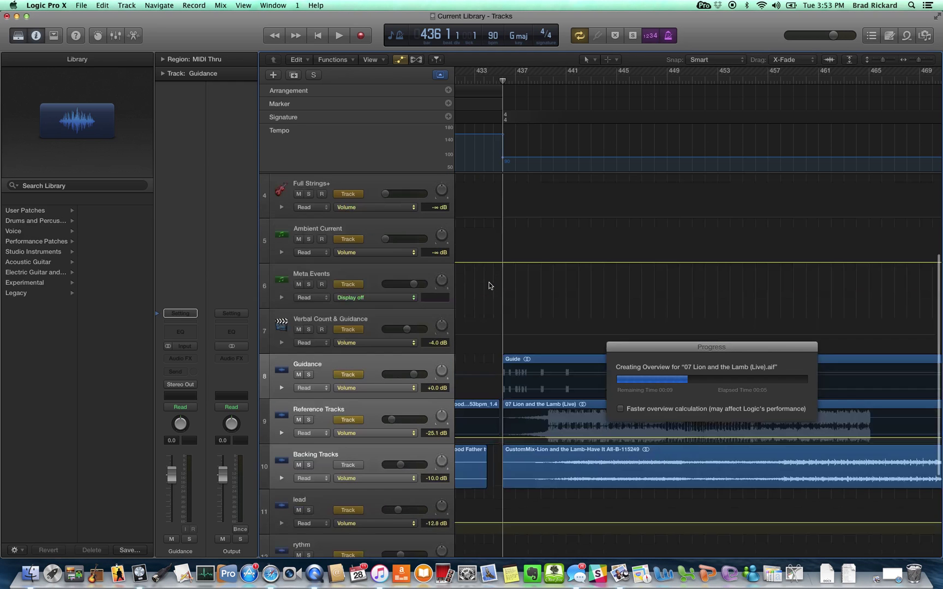
scroll(489, 286, "up", 5)
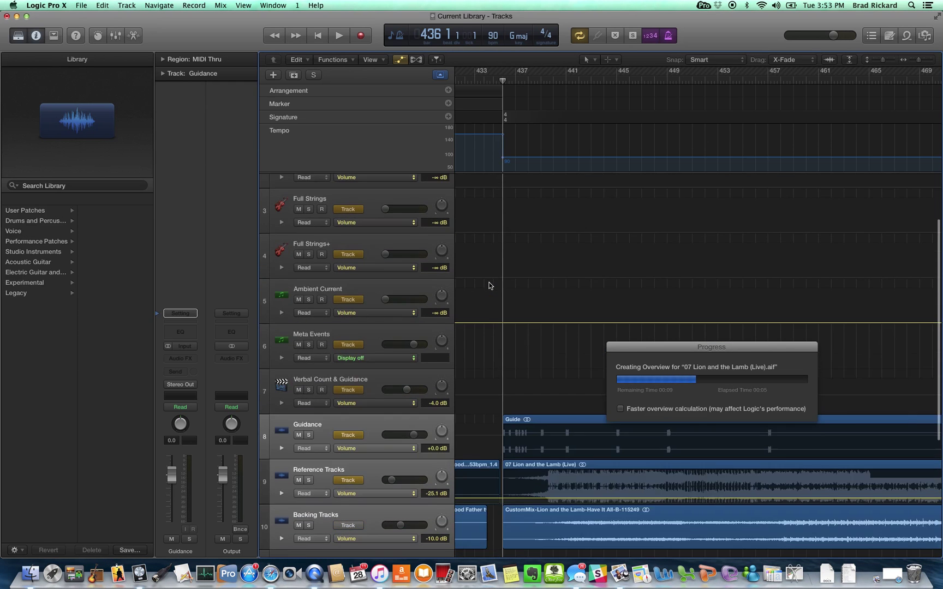
scroll(489, 285, "down", 6)
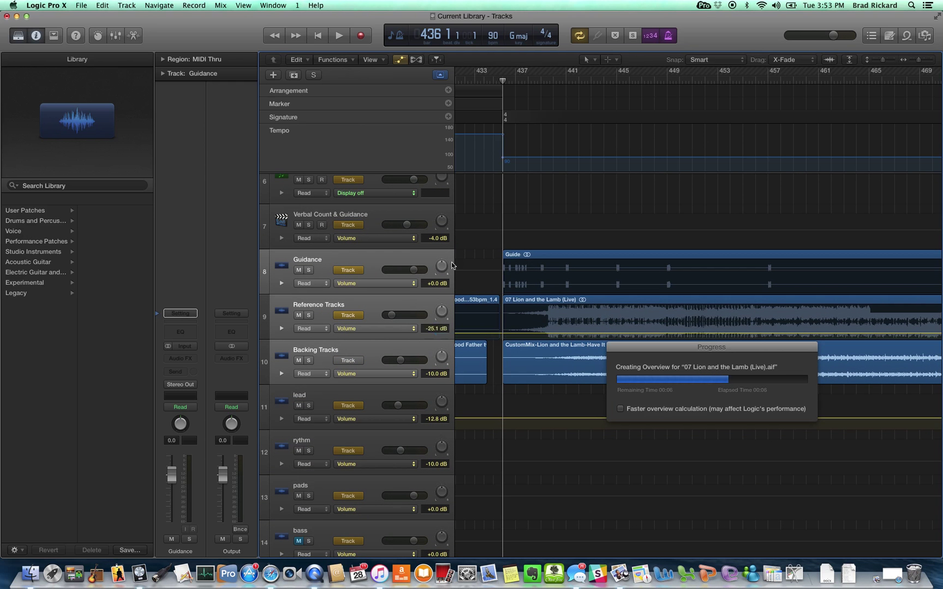
scroll(511, 294, "down", 2)
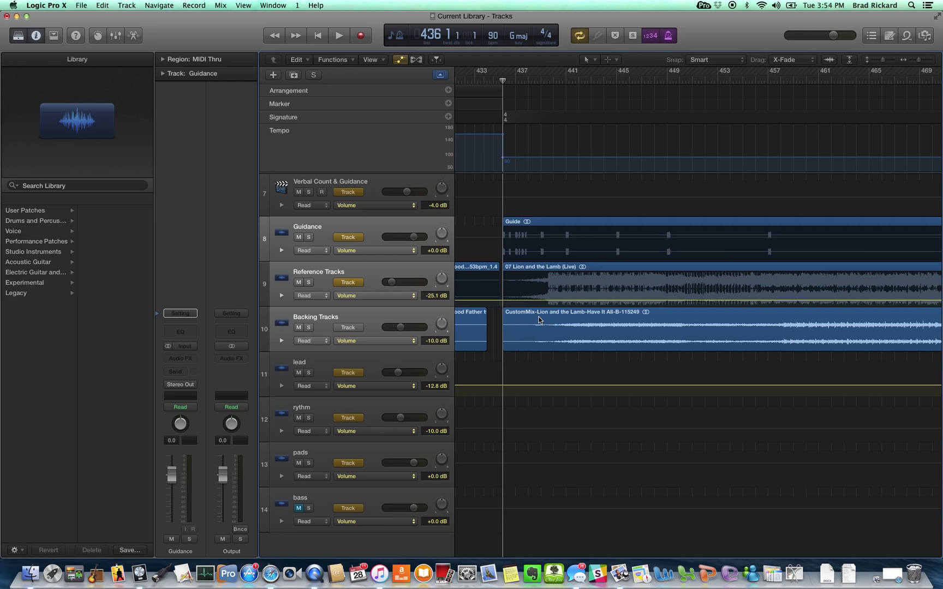
Step: Zoom in on bar 436, where the Lion and the Lamb regions begin
key("super+Right")
key("super+Right")
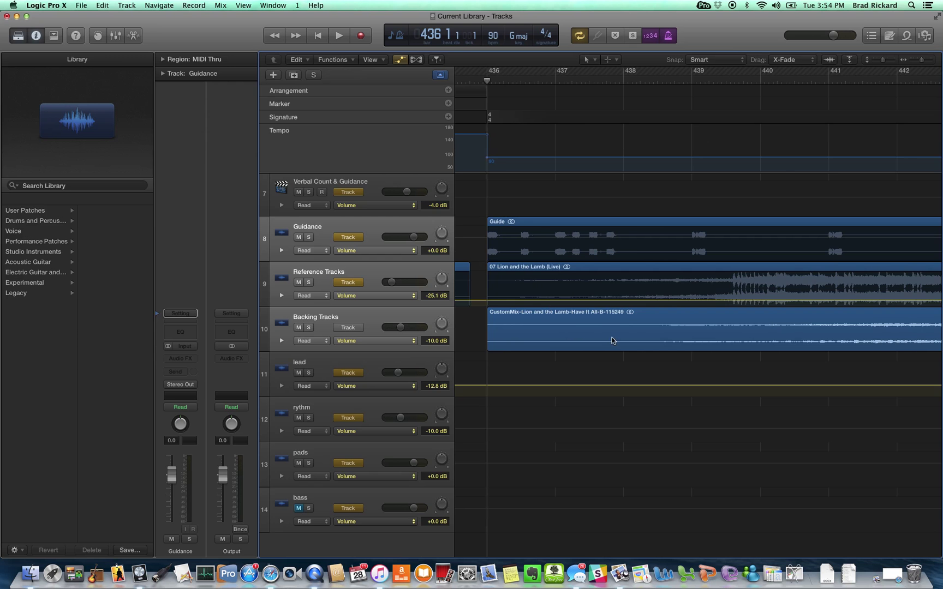
scroll(611, 337, "right", 3)
scroll(606, 323, "left", 5)
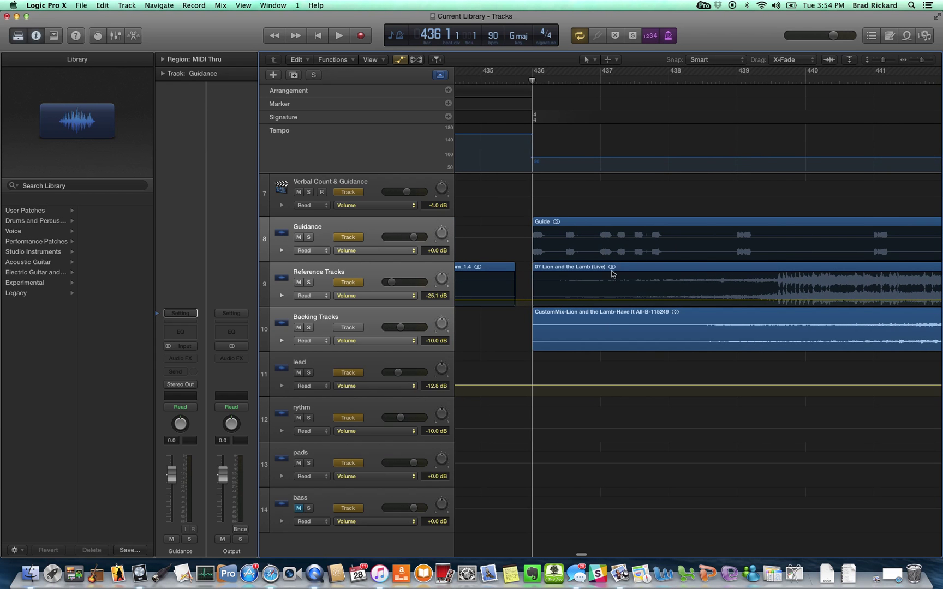
scroll(662, 274, "right", 3)
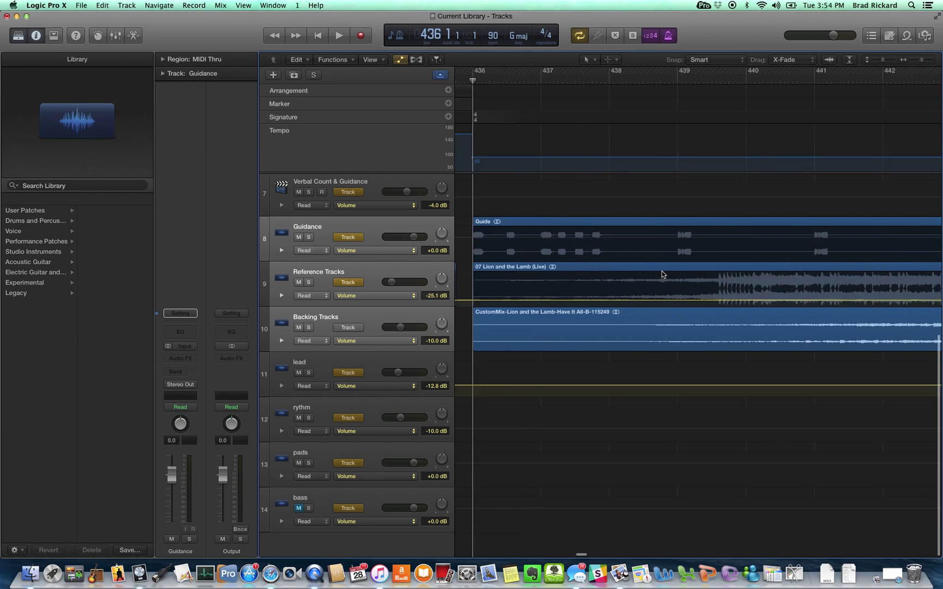
scroll(662, 274, "left", 3)
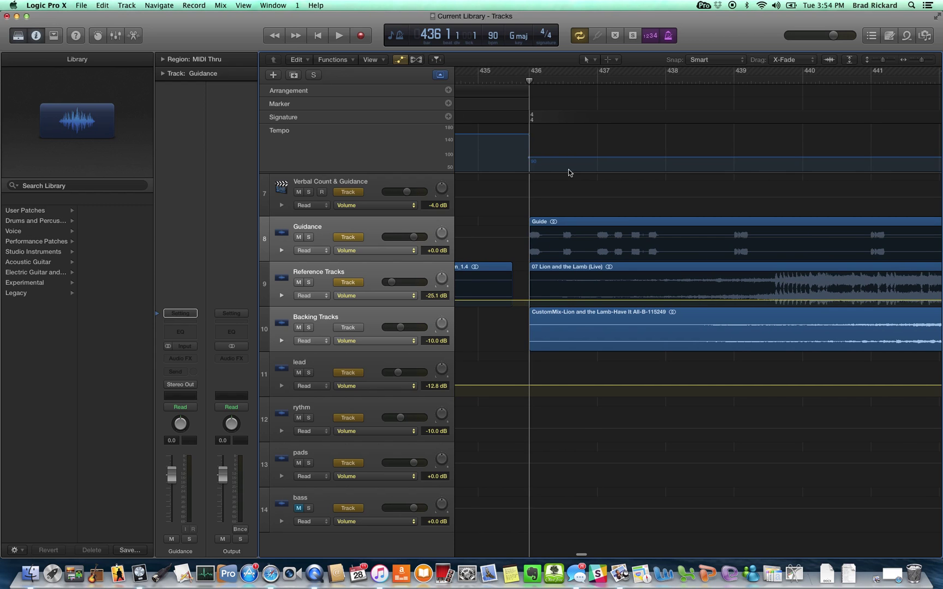
Step: Briefly play the start of the song, then stop playback
double_click(528, 77)
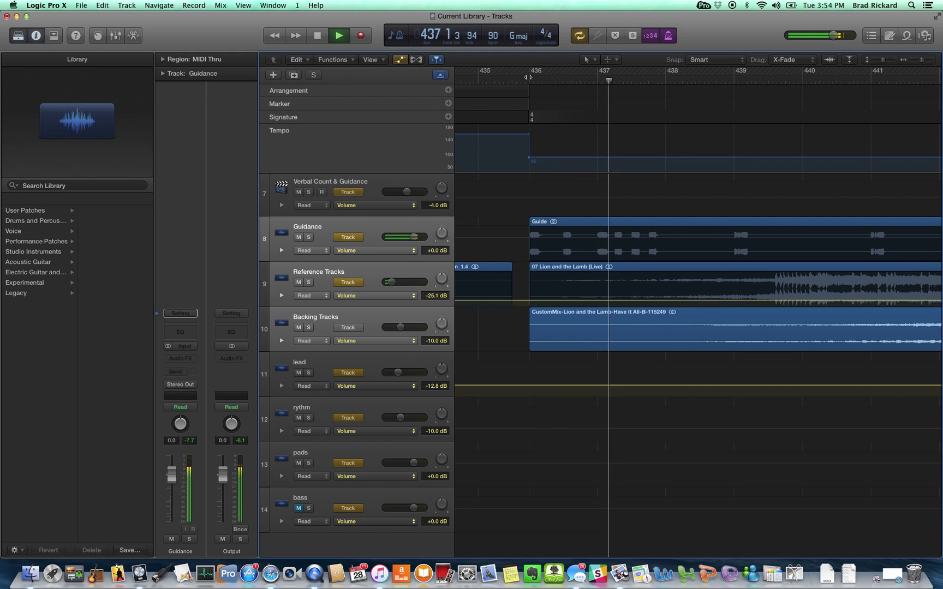
left_click(318, 36)
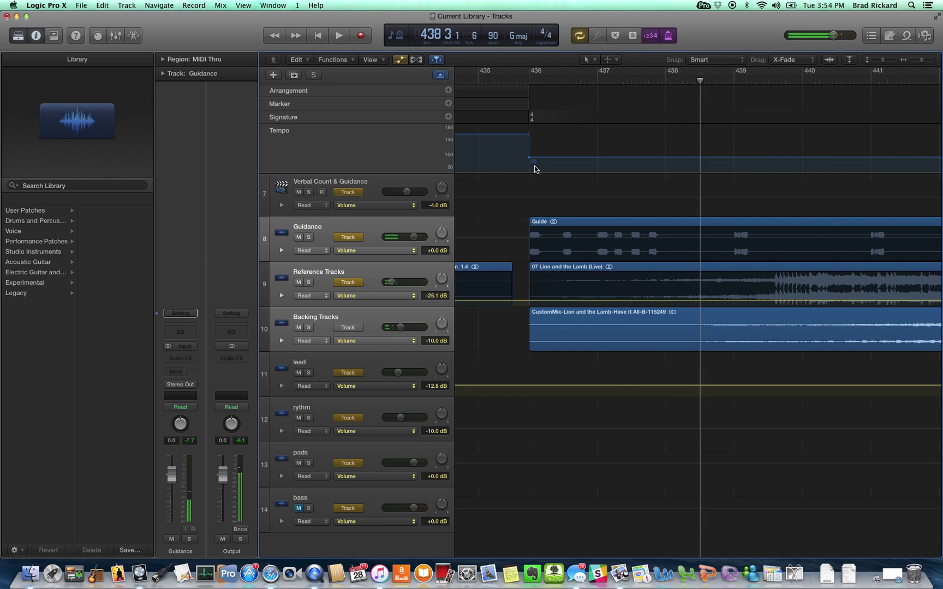
scroll(635, 229, "right", 5)
scroll(635, 230, "left", 3)
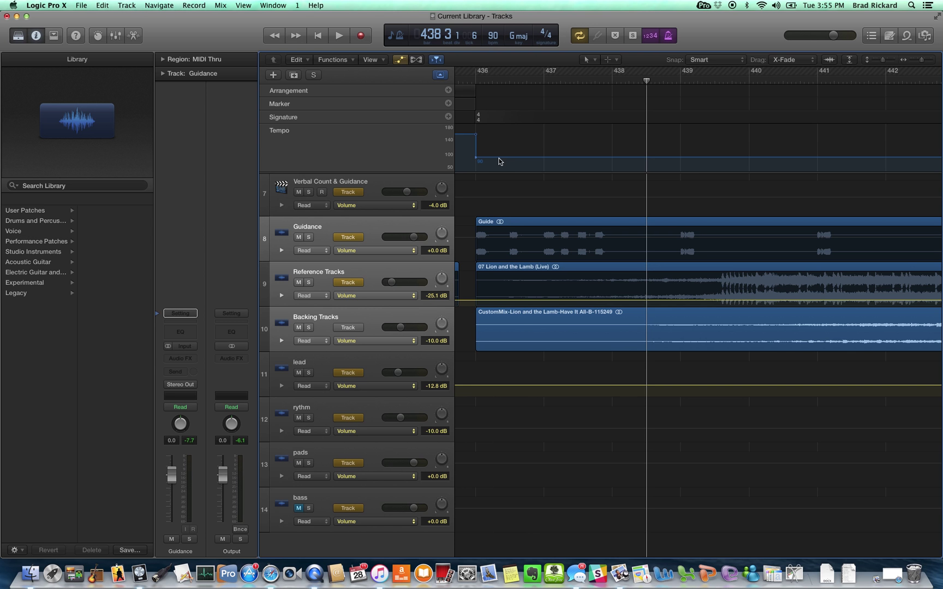
Step: Try a tempo point at bar 437, then delete it so tempo stays 90 bpm
left_click(545, 159)
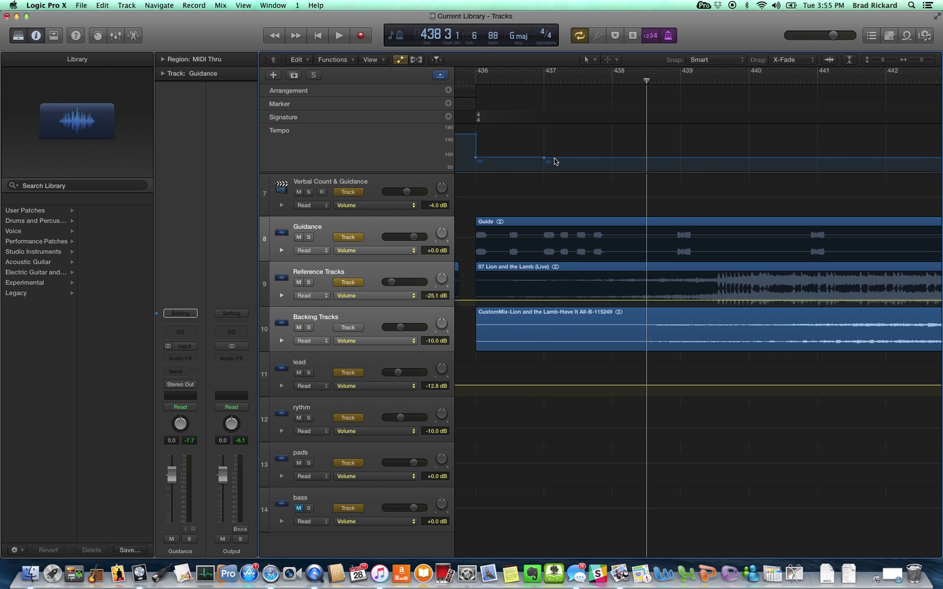
left_click_drag(553, 160, 552, 148)
double_click(552, 148)
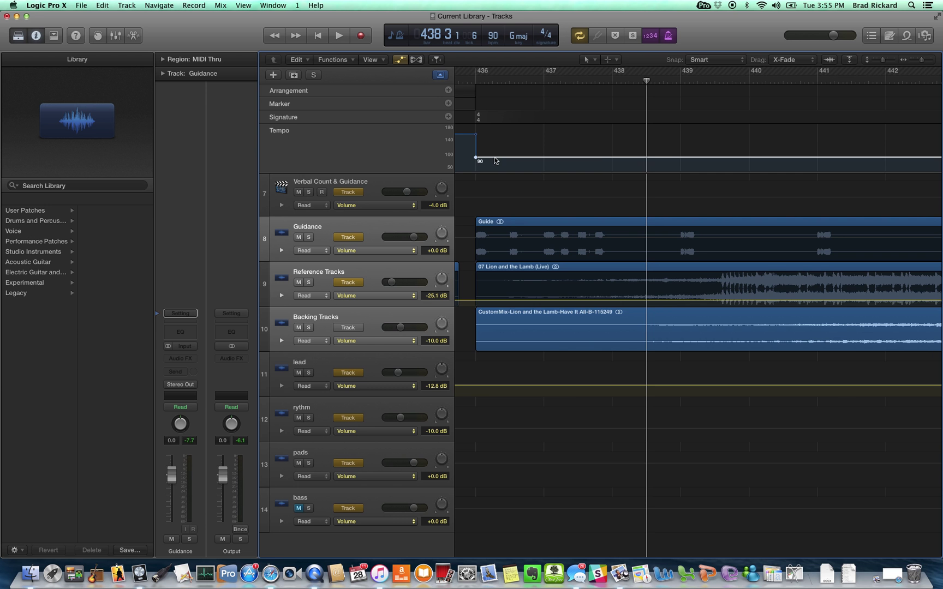
Step: Place the playhead at the start of bar 436 and start playback
scroll(495, 159, "left", 5)
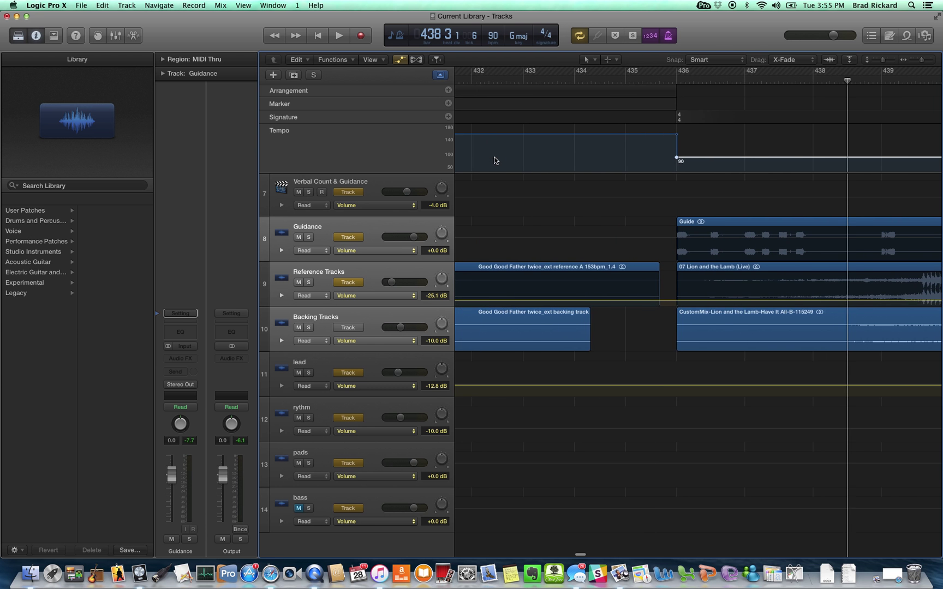
left_click(538, 80)
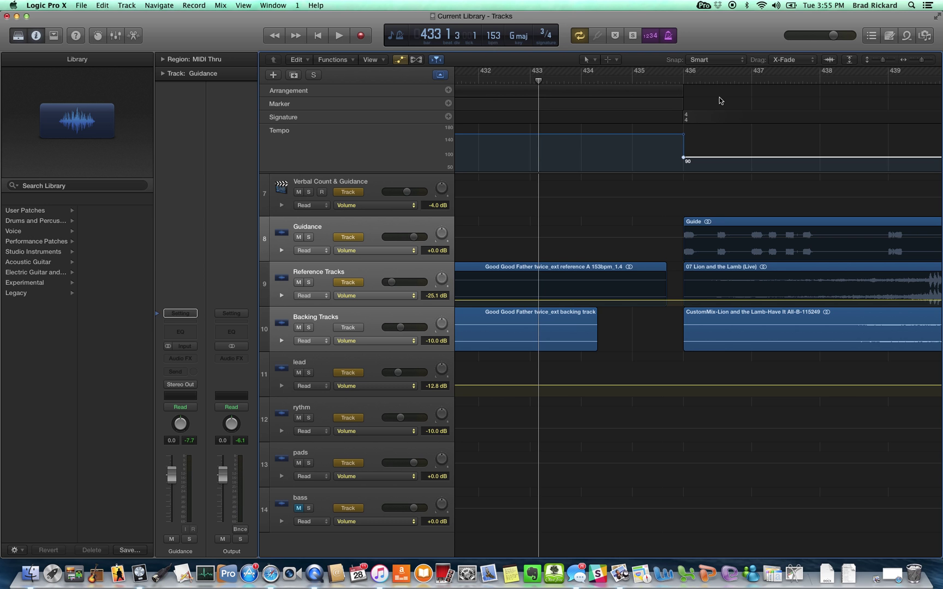
left_click(718, 81)
scroll(726, 172, "right", 5)
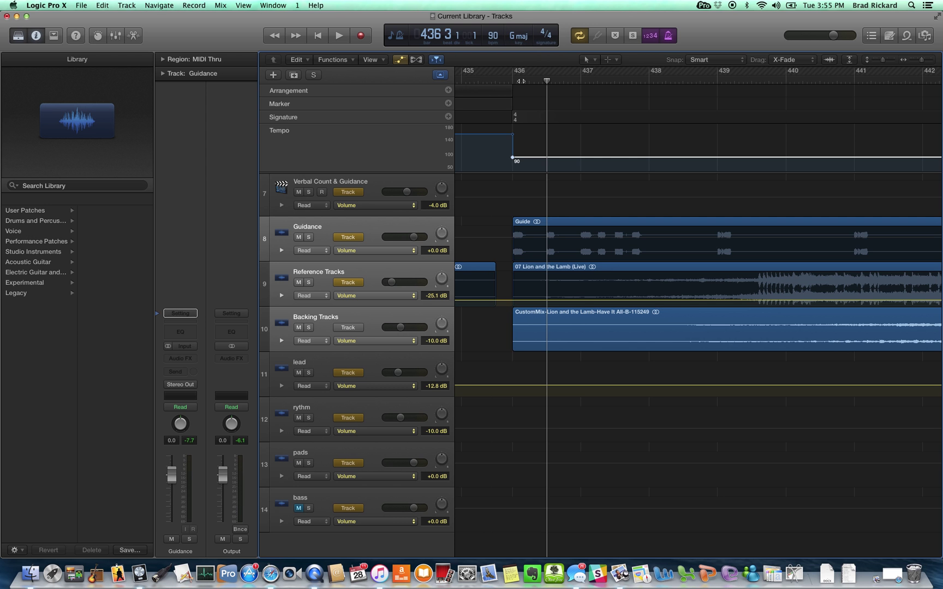
left_click(513, 80)
scroll(543, 134, "right", 3)
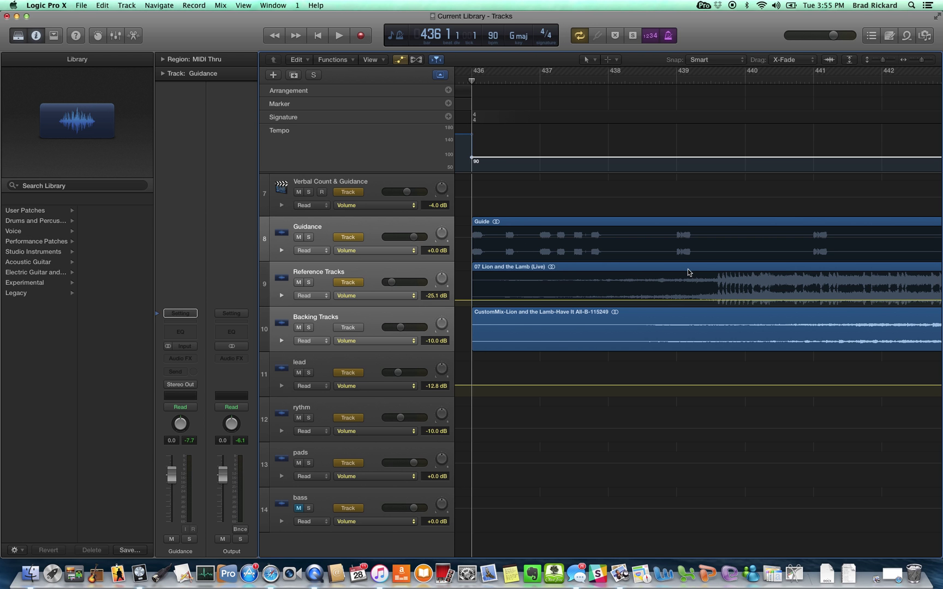
scroll(562, 87, "left", 6)
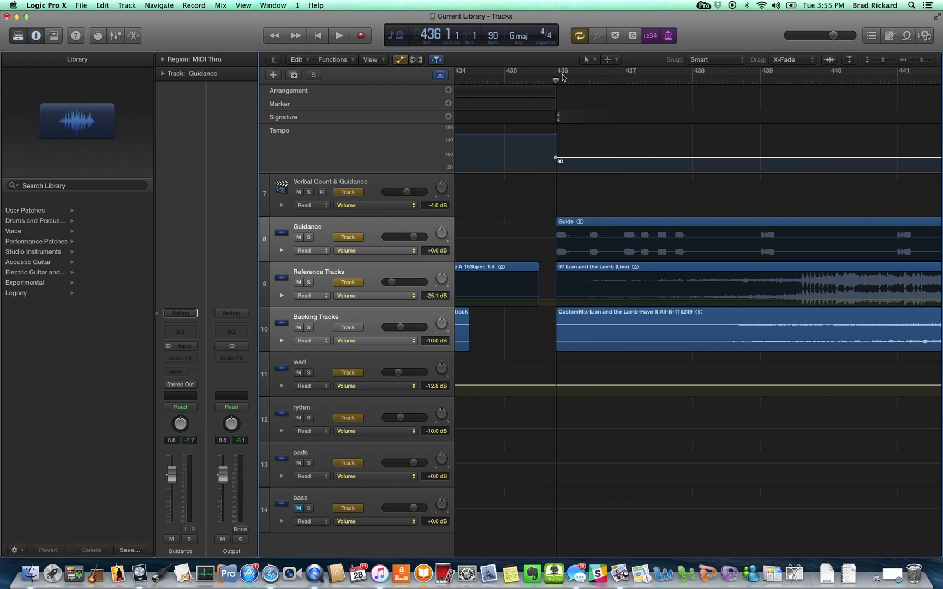
key("space")
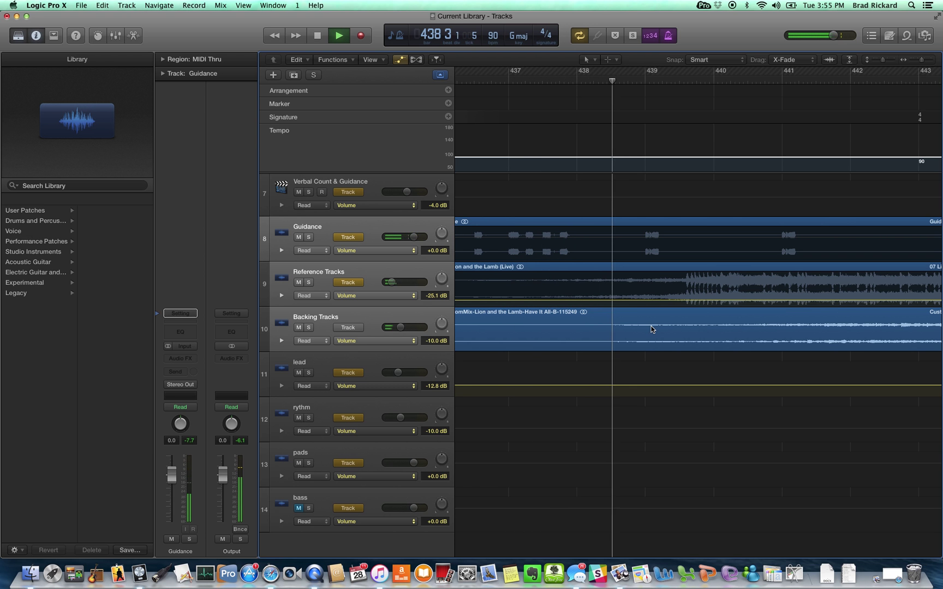
Step: Listen to the song from bar 436 and stop playback at bar 441
scroll(652, 329, "right", 1)
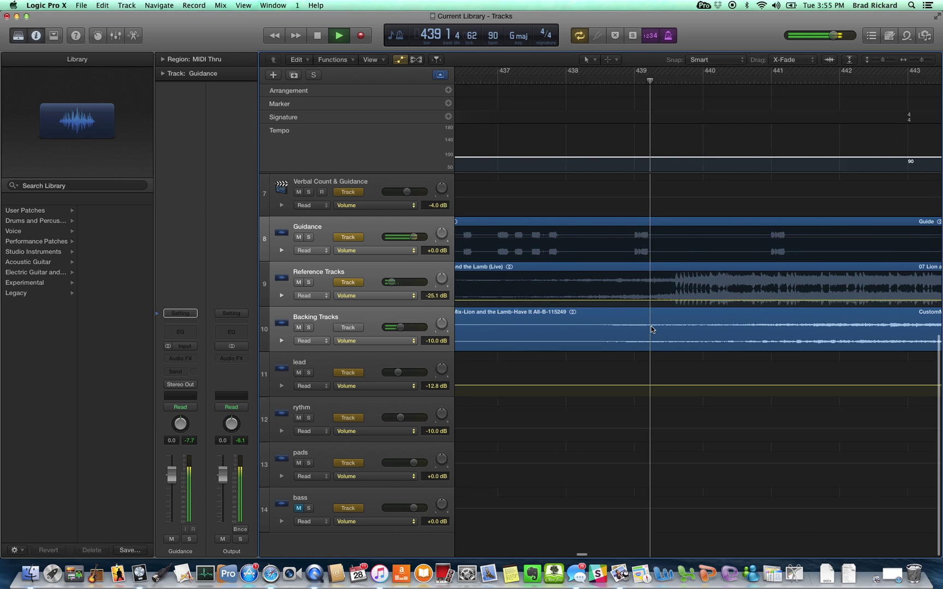
scroll(651, 329, "right", 5)
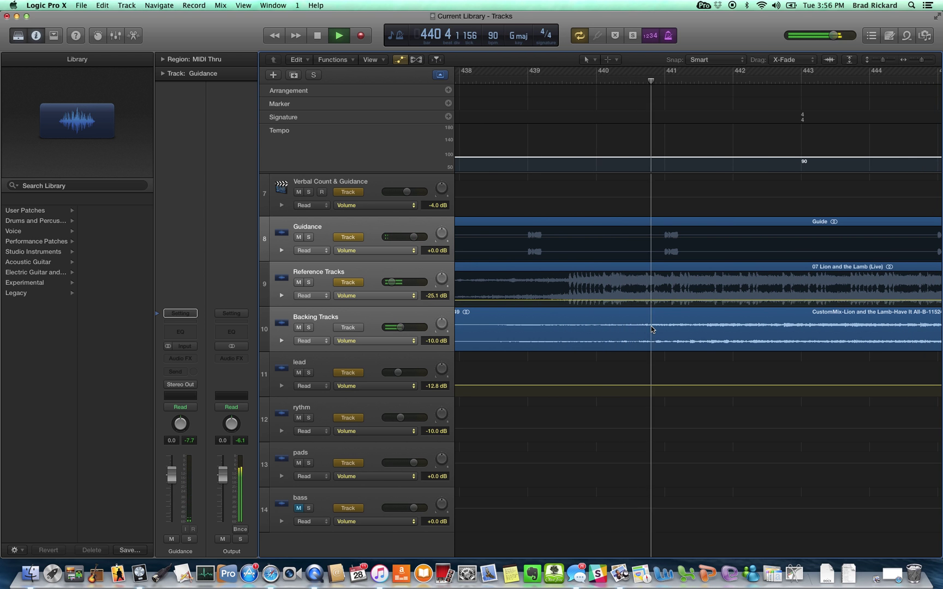
key("space")
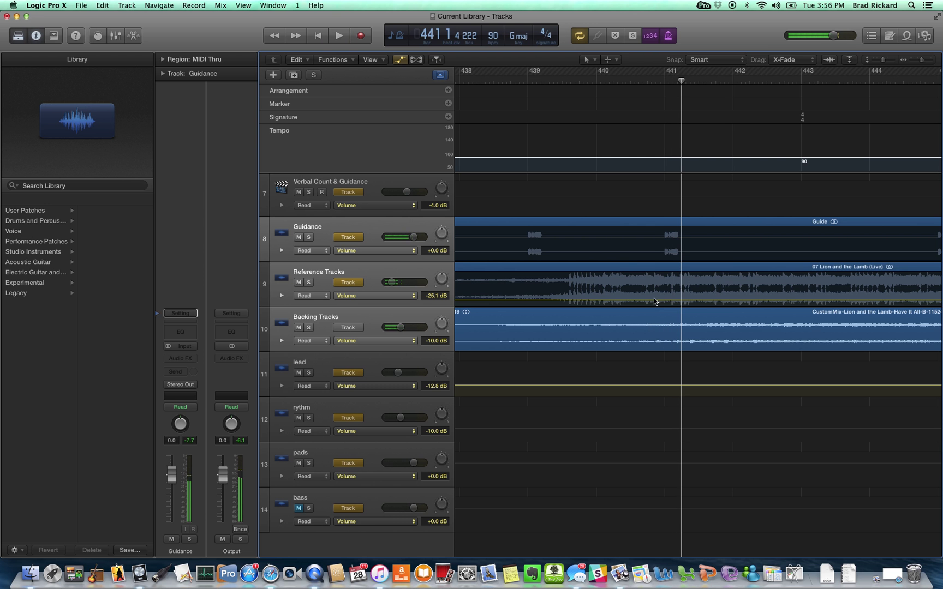
Step: Move the 07 Lion and the Lamb (Live) region later, fine-nudging it into alignment
left_click_drag(588, 270, 693, 268)
scroll(698, 309, "right", 2)
scroll(698, 309, "right", 1)
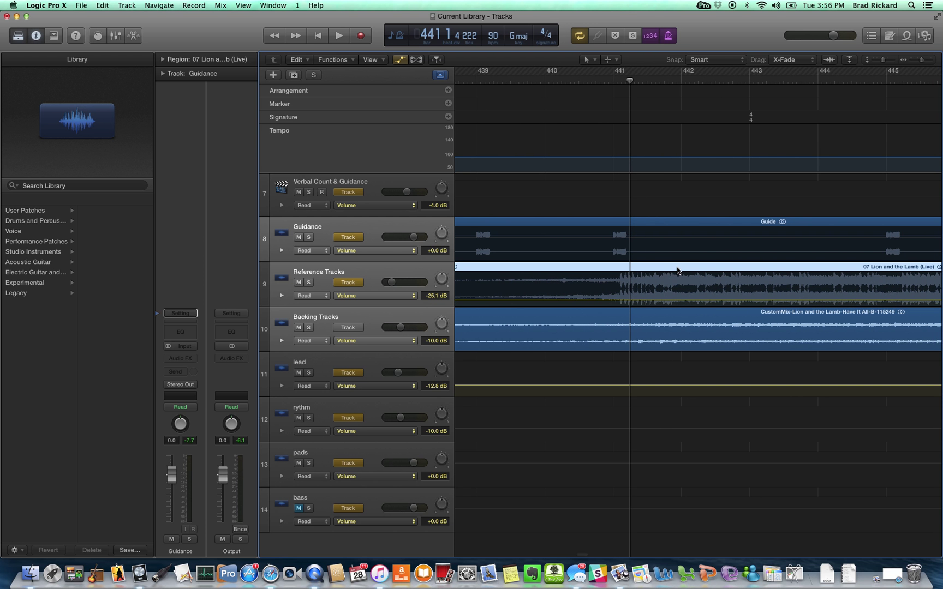
left_click_drag(677, 271, 702, 272)
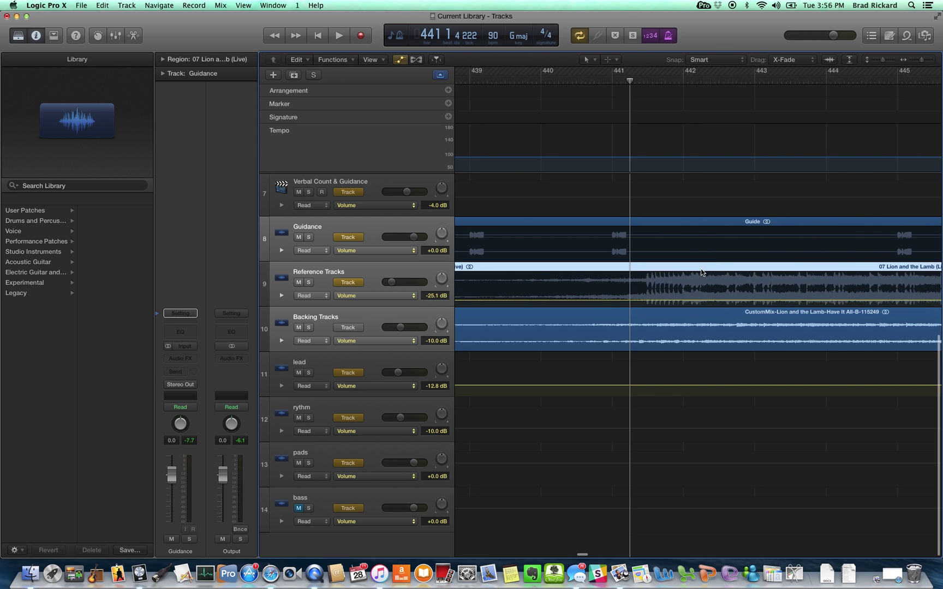
key("super+Right")
scroll(704, 272, "right", 2)
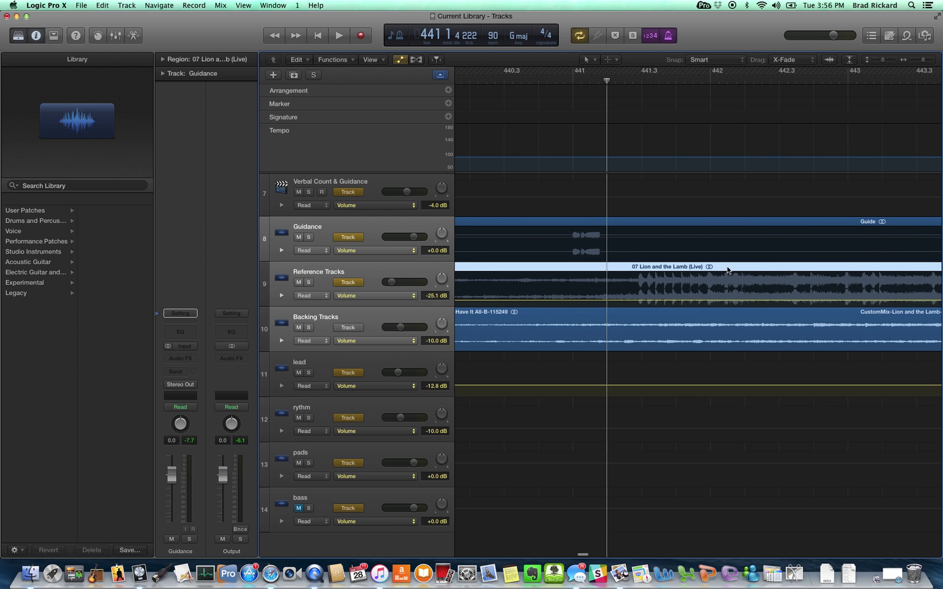
left_click_drag(729, 269, 732, 266)
Step: Zoom back out and place the playhead at the song start, bar 436
key("super+Left")
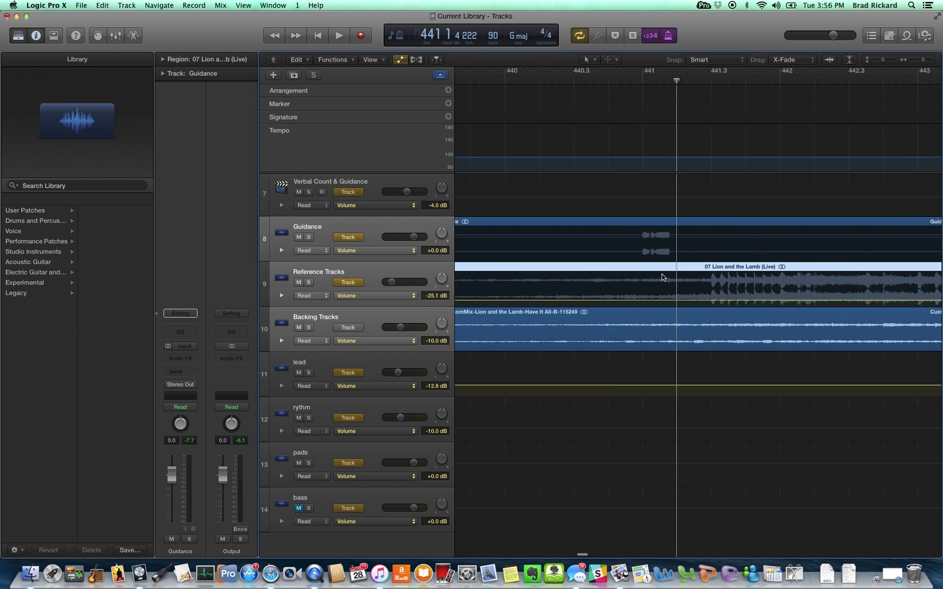
key("super+Left")
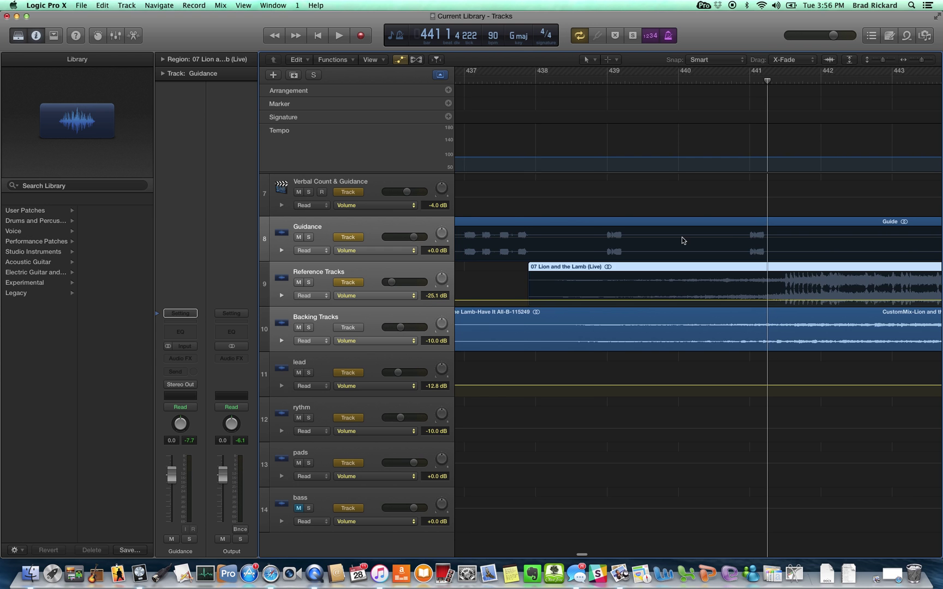
scroll(682, 236, "left", 5)
scroll(682, 237, "right", 3)
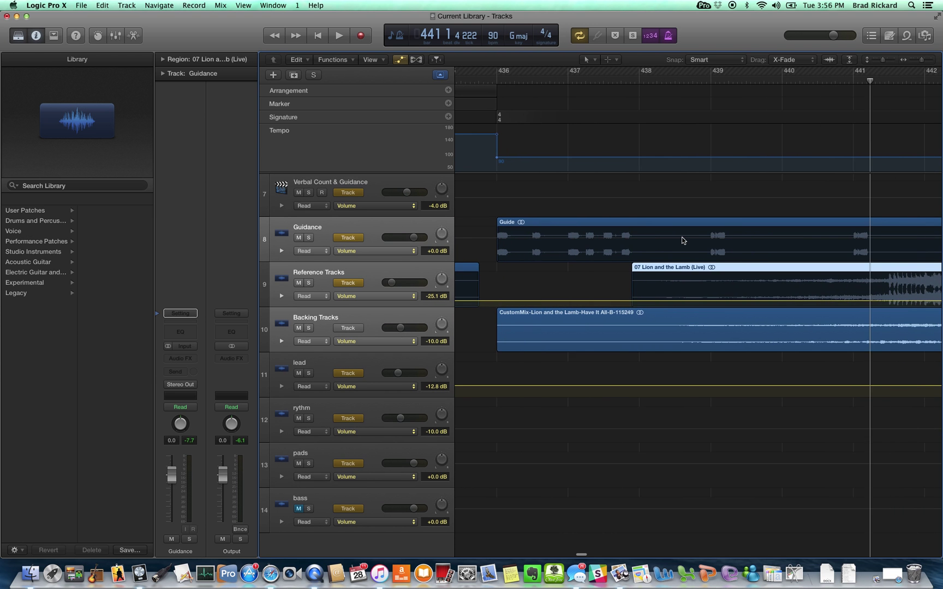
scroll(751, 259, "right", 1)
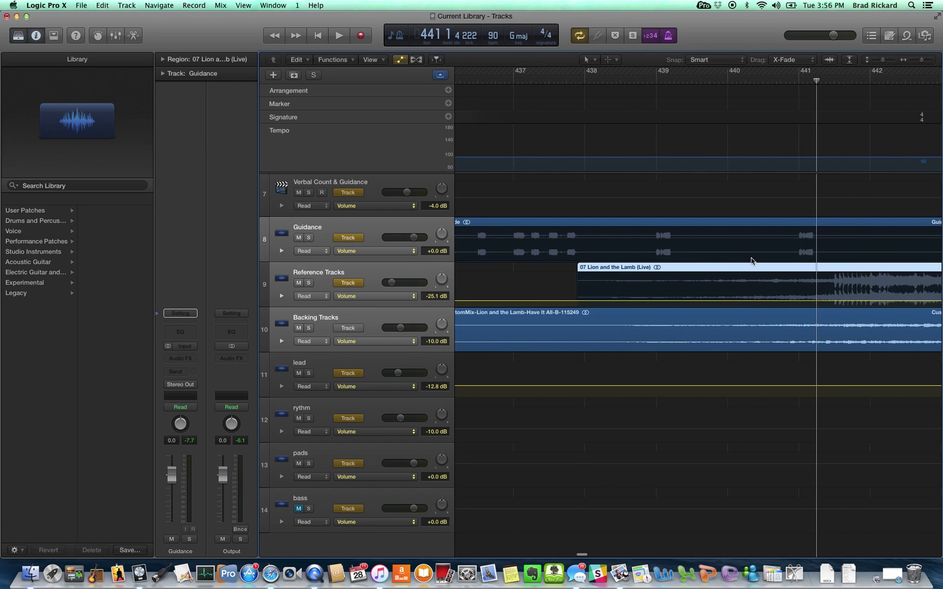
scroll(751, 258, "left", 2)
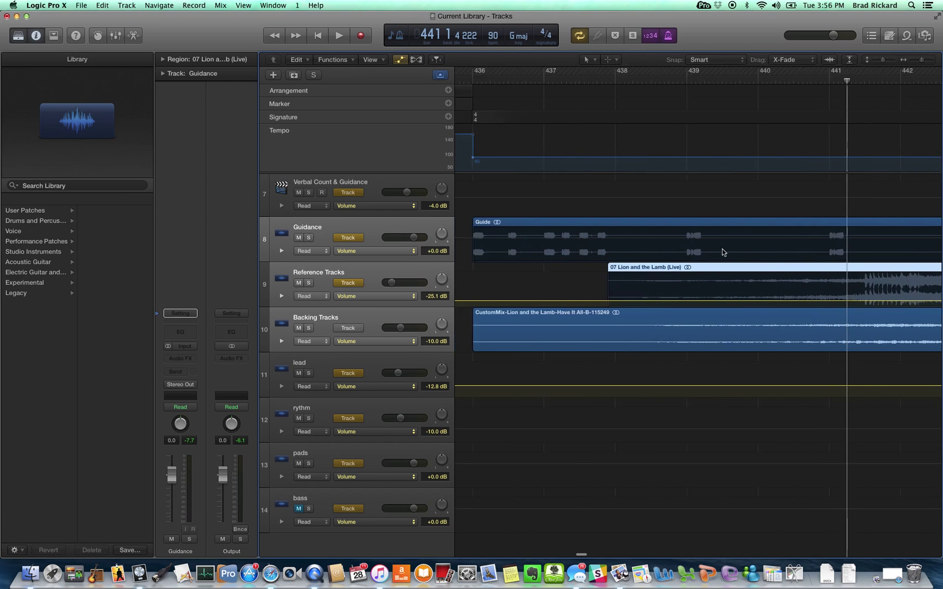
left_click(473, 78)
key("space")
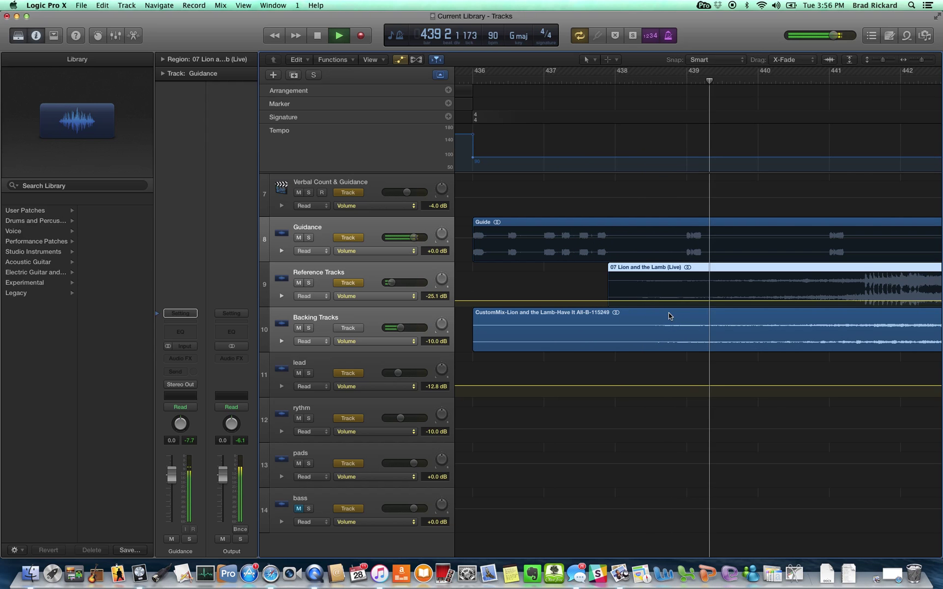
scroll(668, 312, "right", 5)
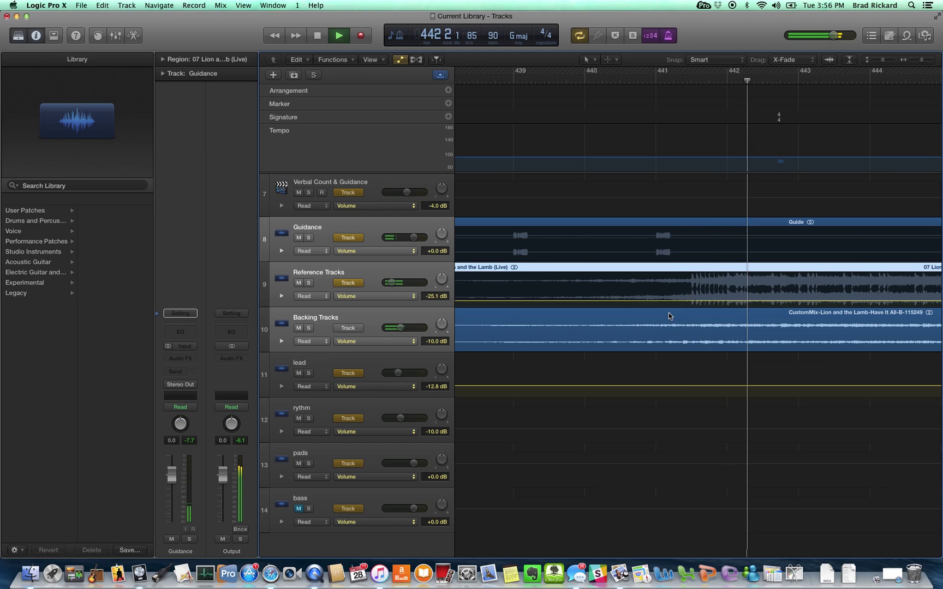
scroll(668, 312, "right", 4)
scroll(668, 312, "right", 2)
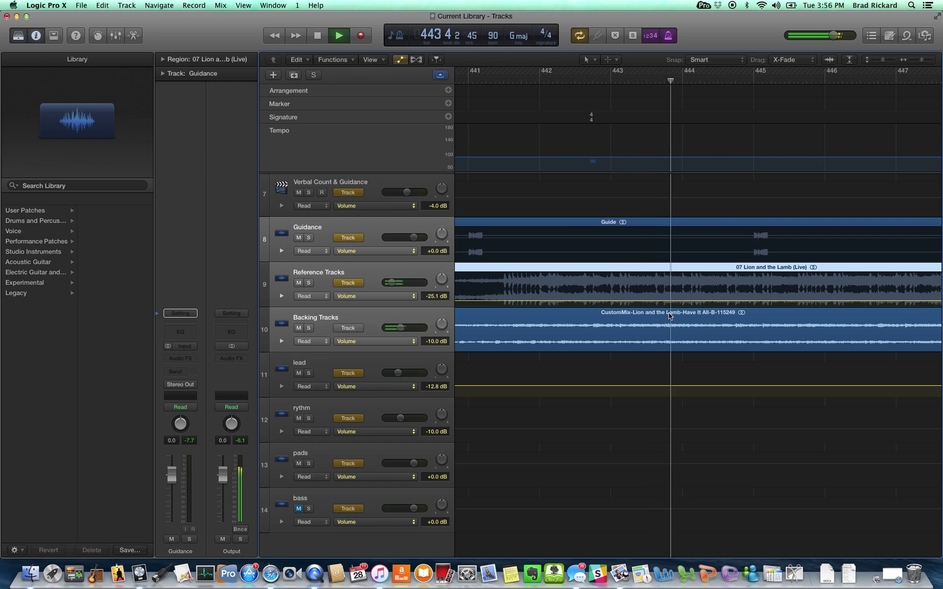
scroll(668, 312, "right", 3)
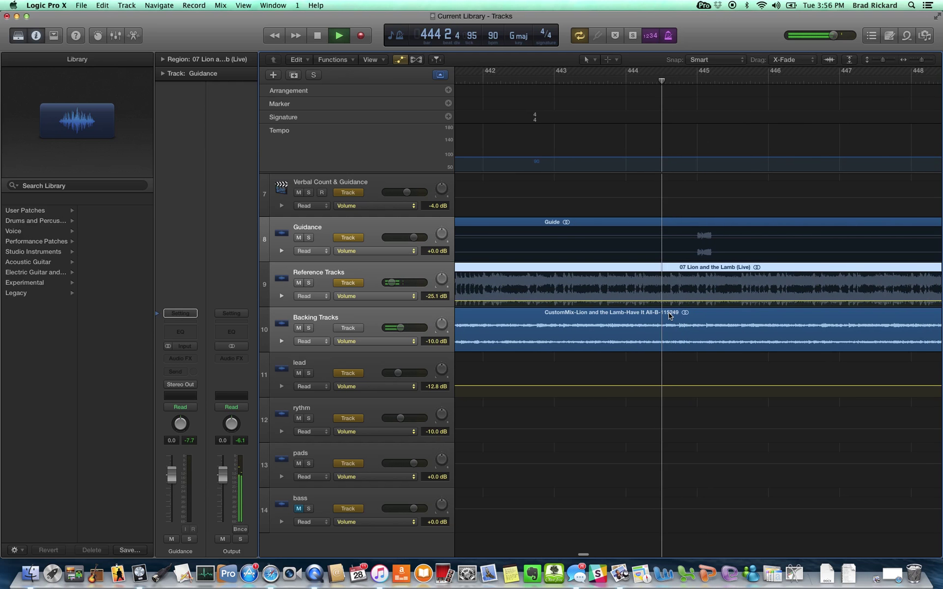
scroll(668, 313, "right", 4)
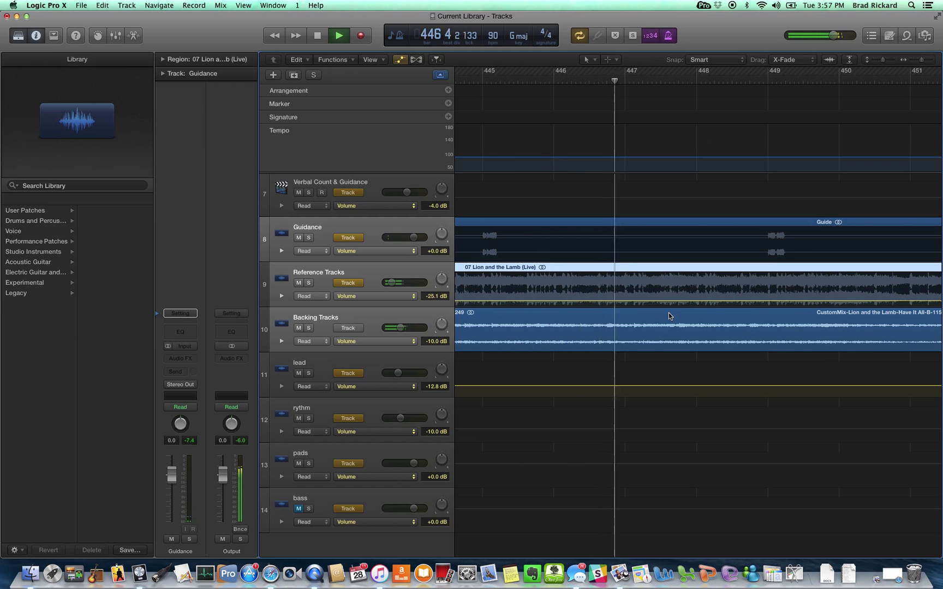
scroll(669, 312, "right", 3)
scroll(668, 312, "right", 1)
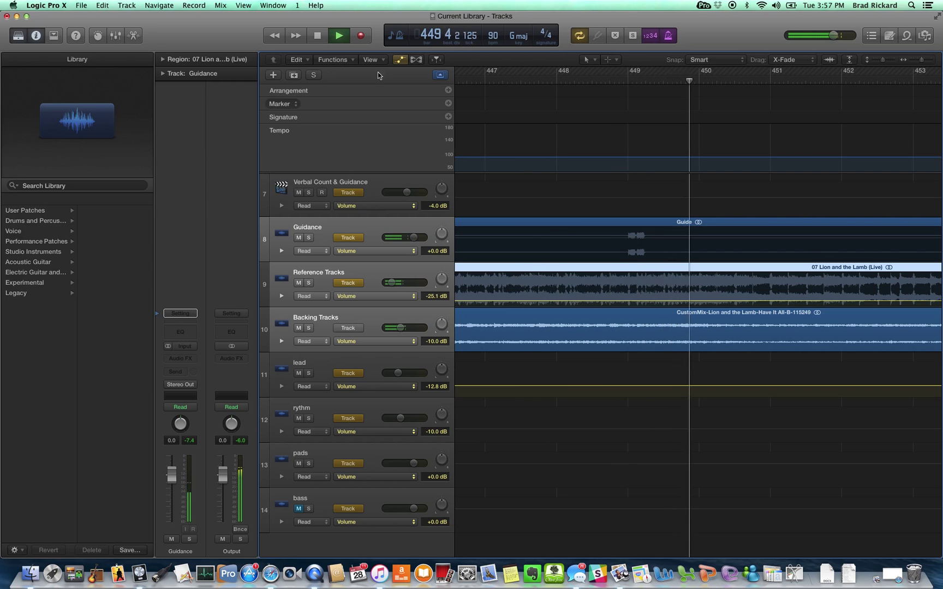
left_click(317, 36)
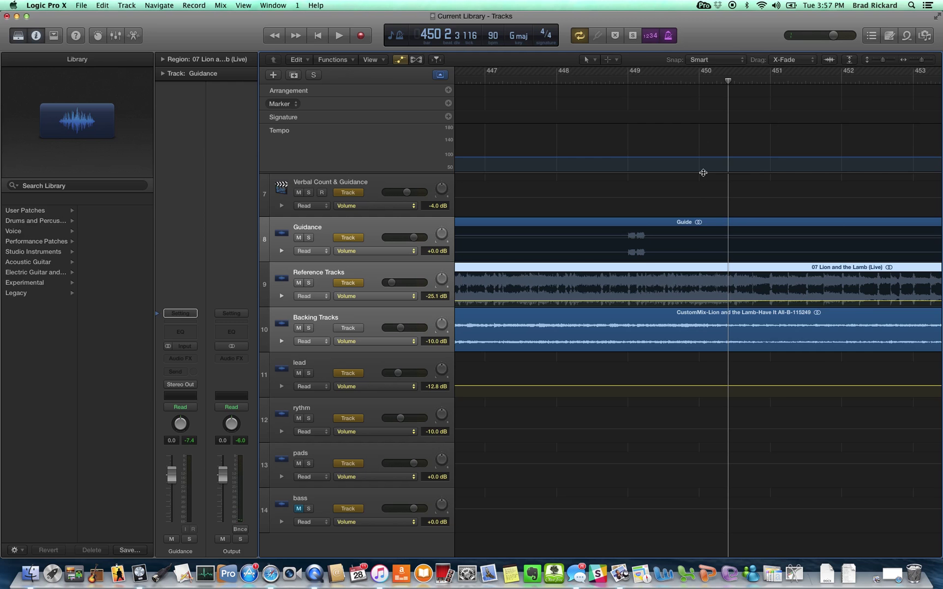
scroll(651, 258, "left", 3)
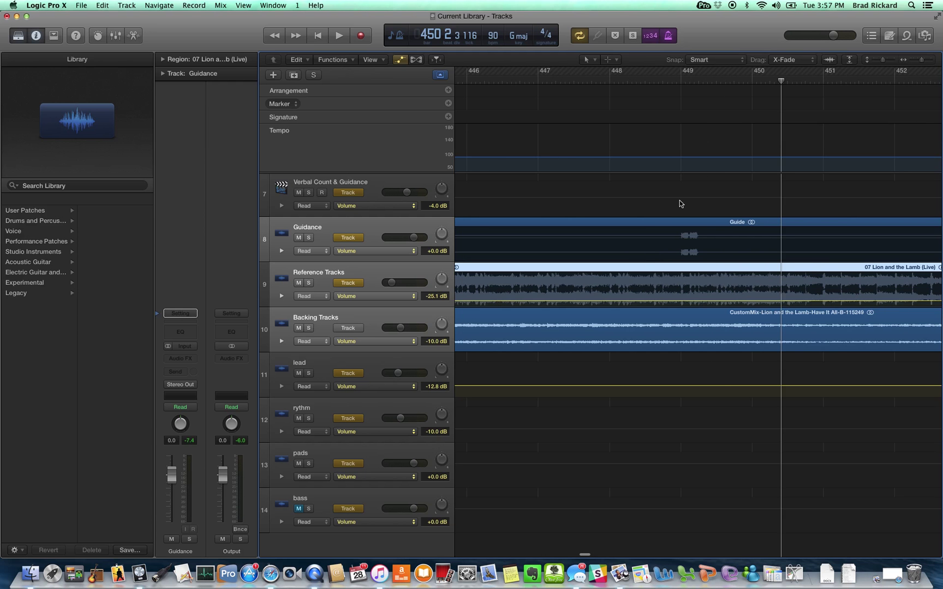
scroll(649, 252, "left", 3)
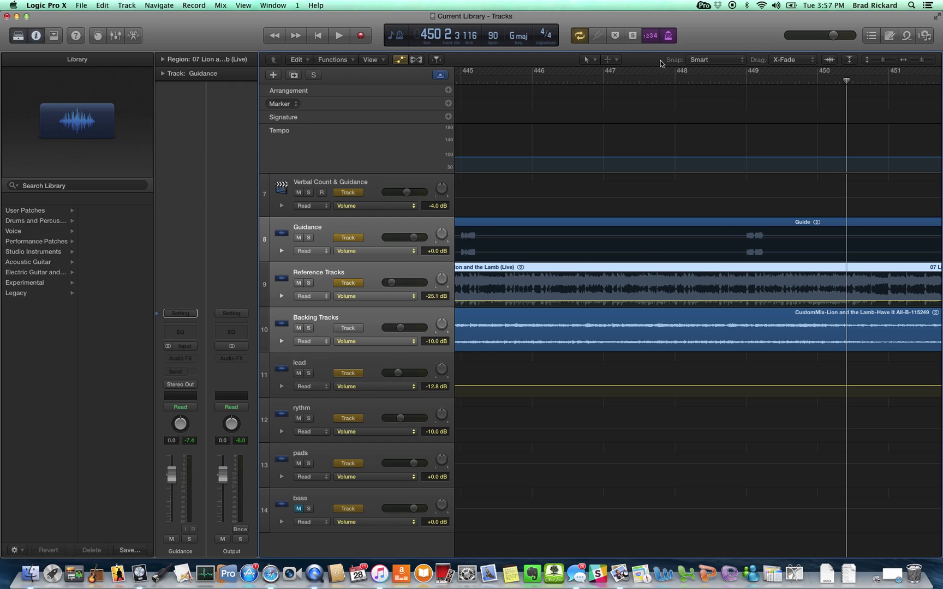
left_click(32, 574)
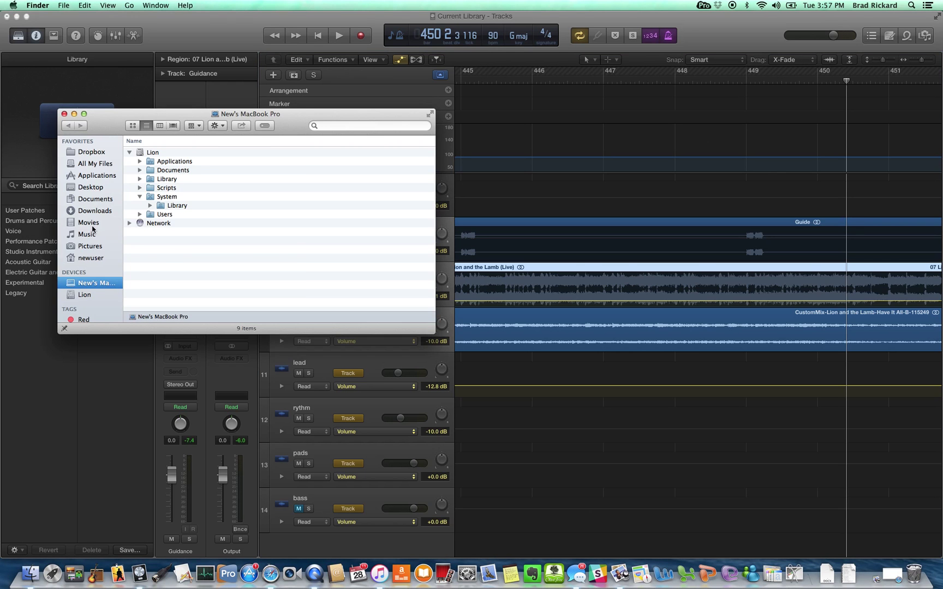
left_click(87, 234)
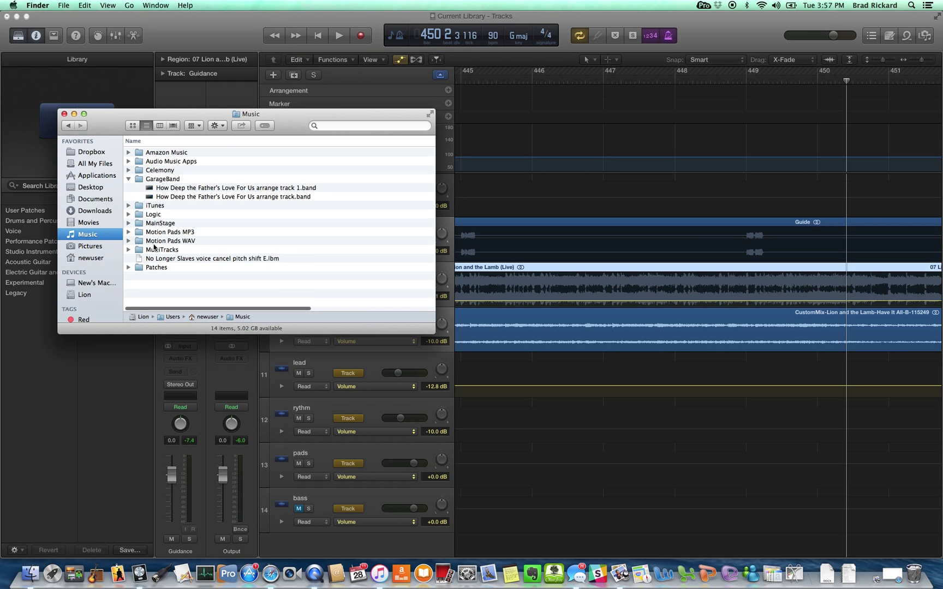
double_click(153, 250)
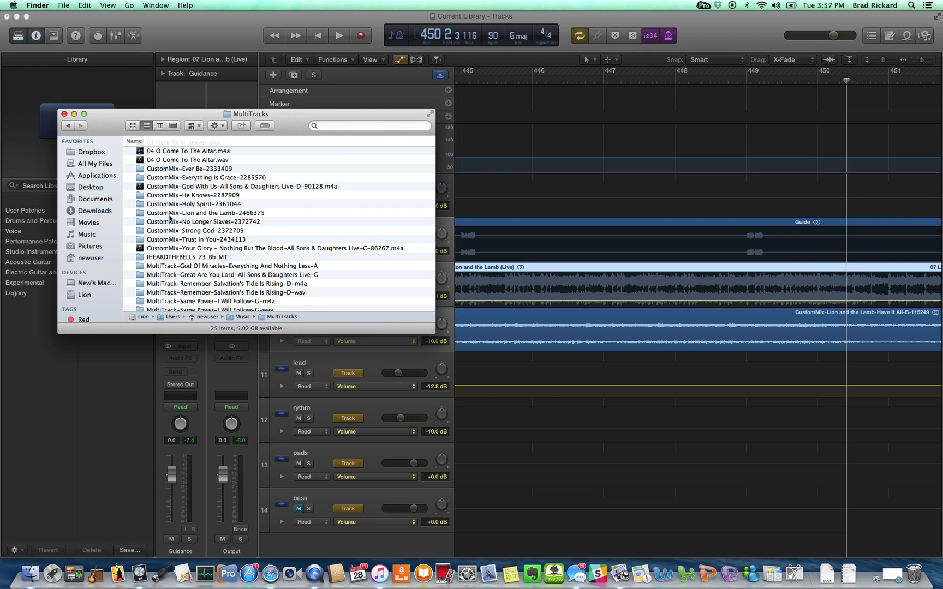
double_click(166, 213)
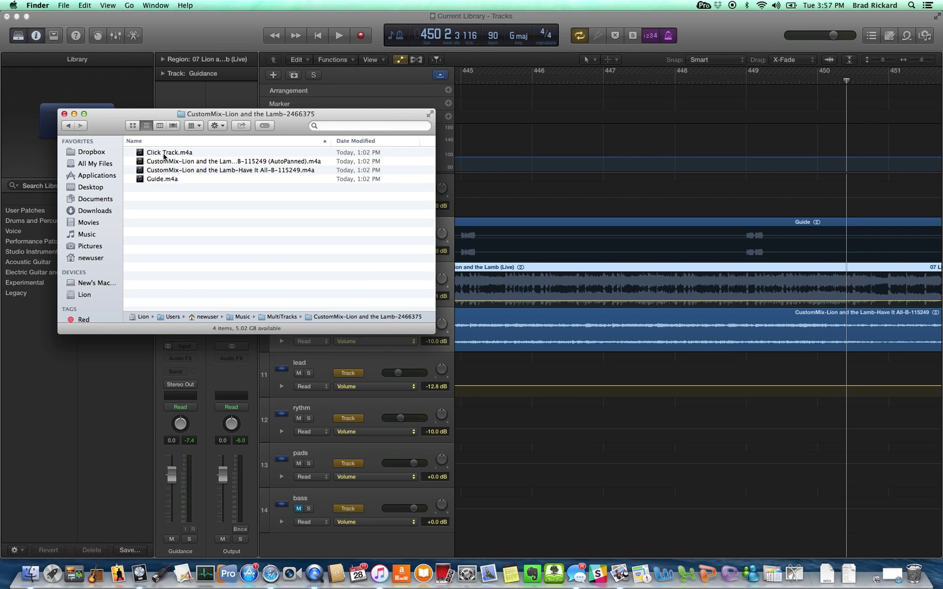
left_click(64, 113)
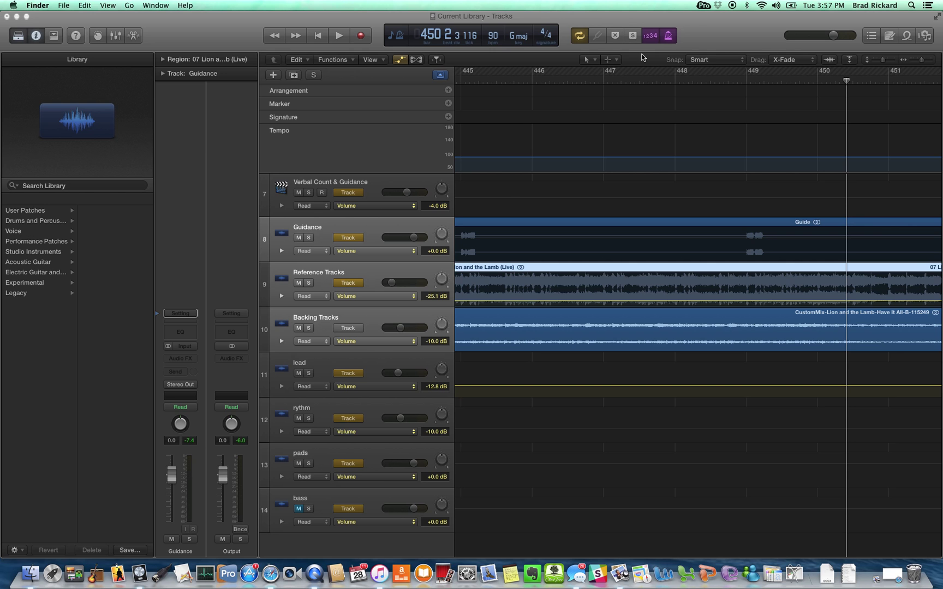
left_click(668, 38)
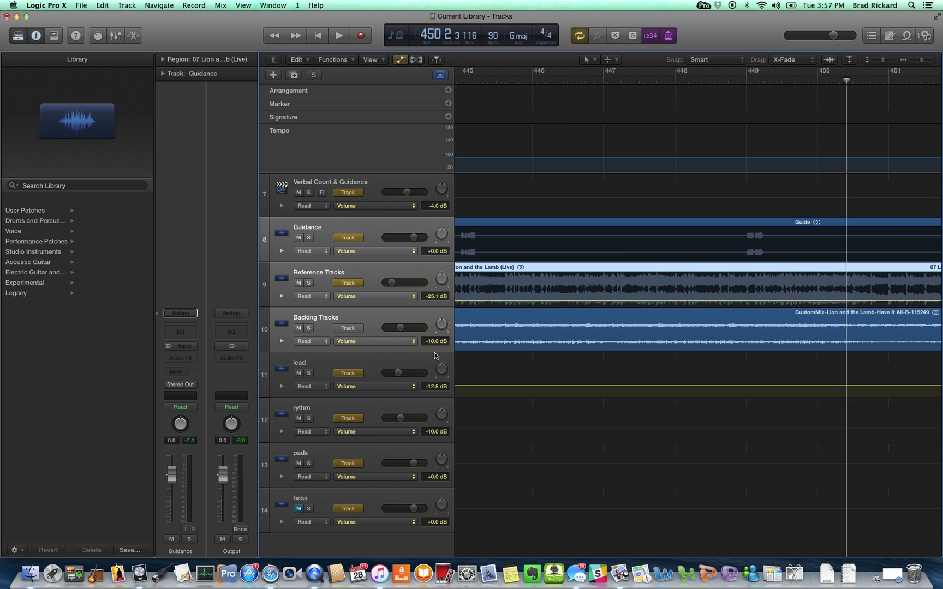
scroll(488, 359, "left", 6)
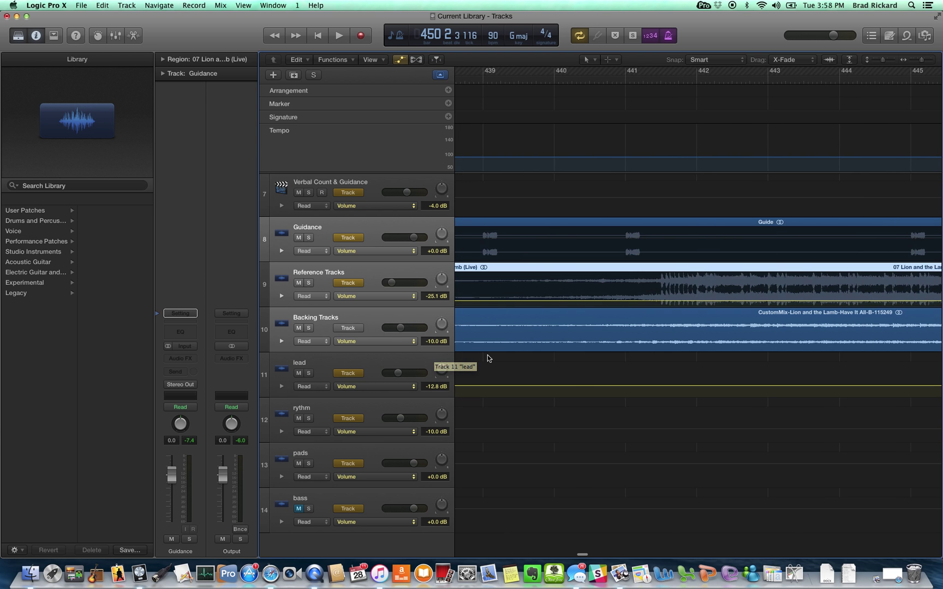
scroll(487, 360, "left", 2)
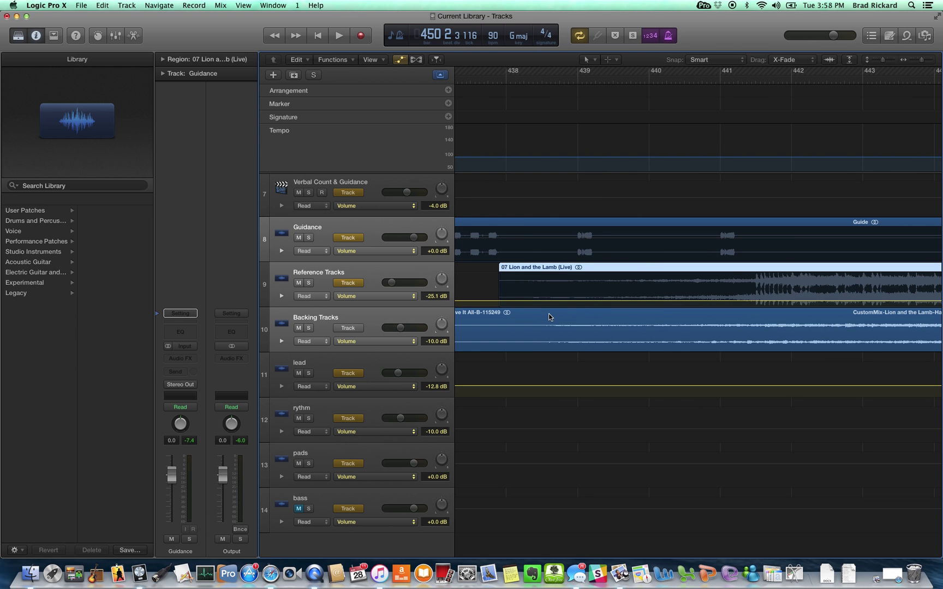
scroll(549, 317, "left", 4)
left_click(544, 78)
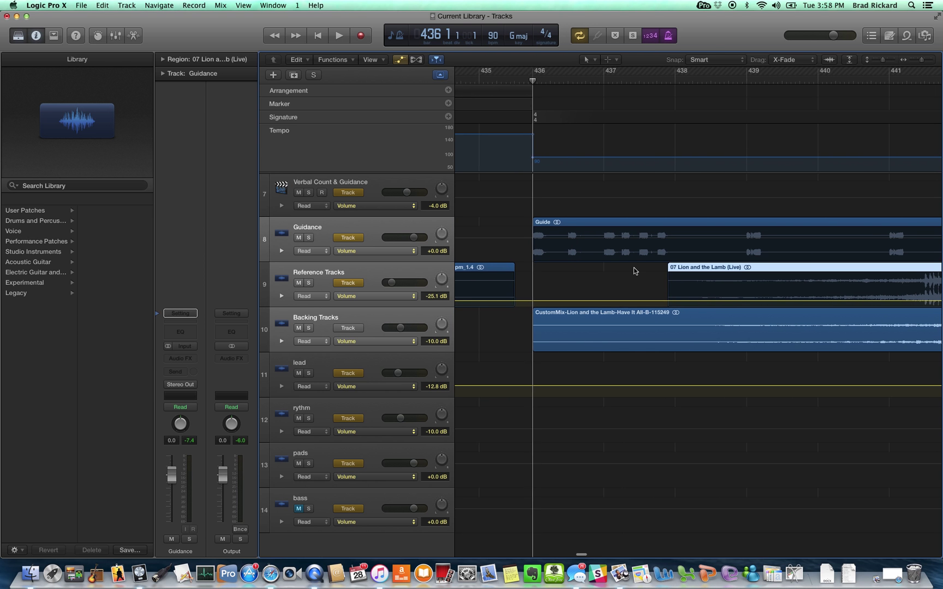
scroll(634, 267, "right", 2)
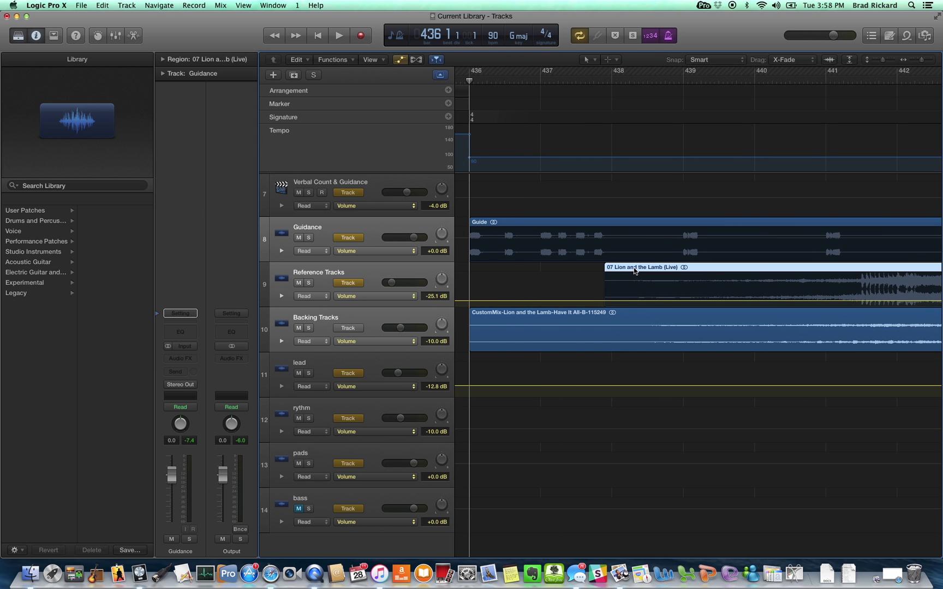
scroll(634, 267, "right", 1)
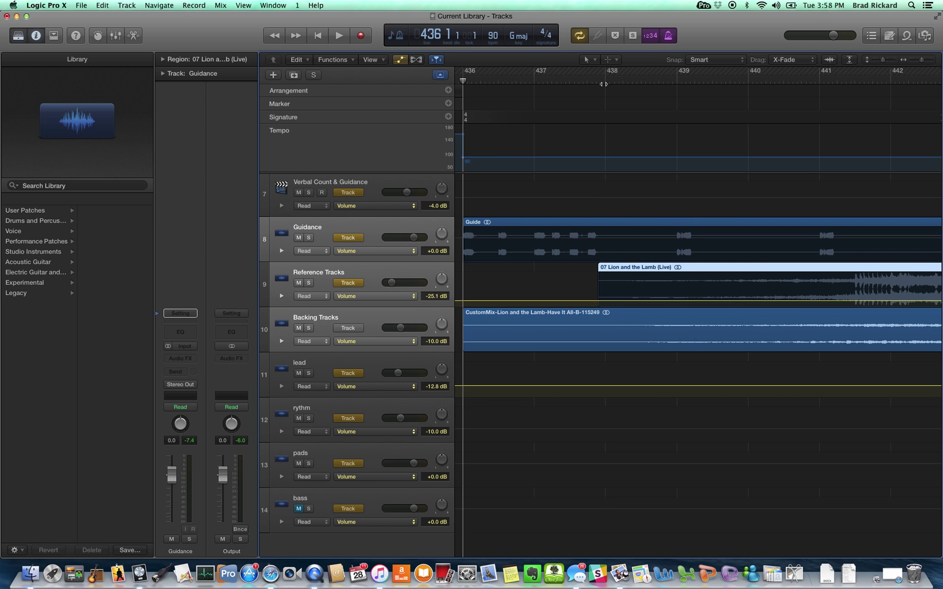
left_click(605, 80)
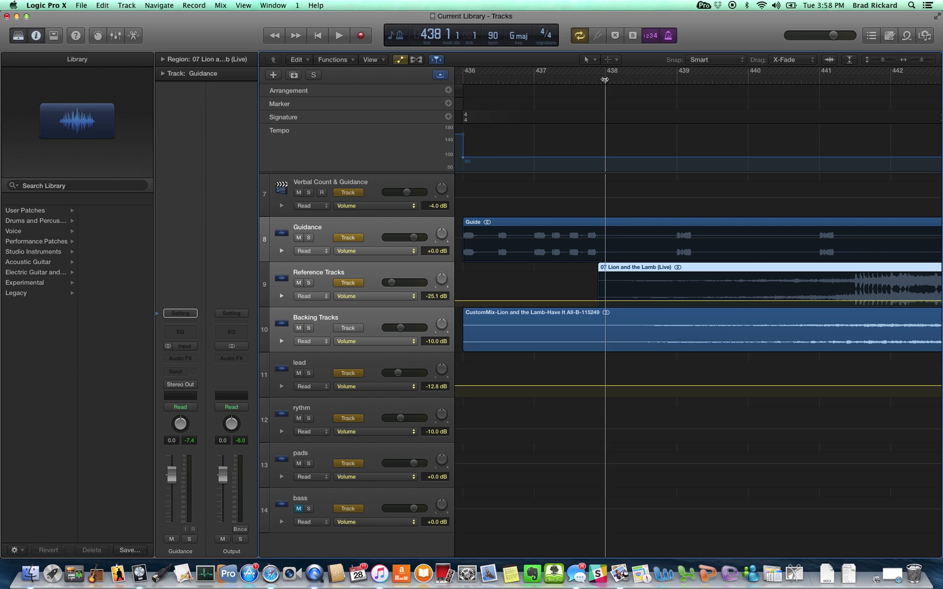
left_click(462, 78)
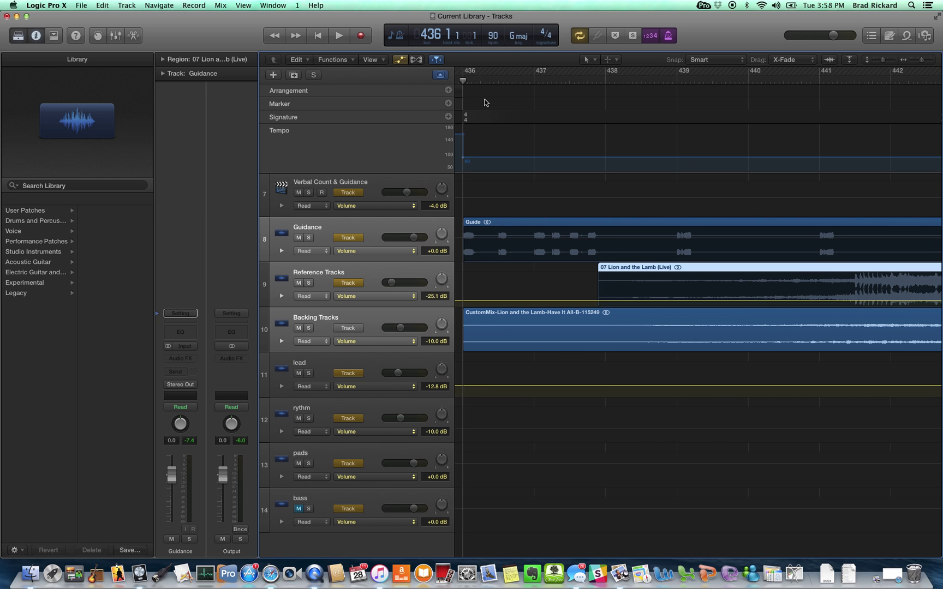
key("space")
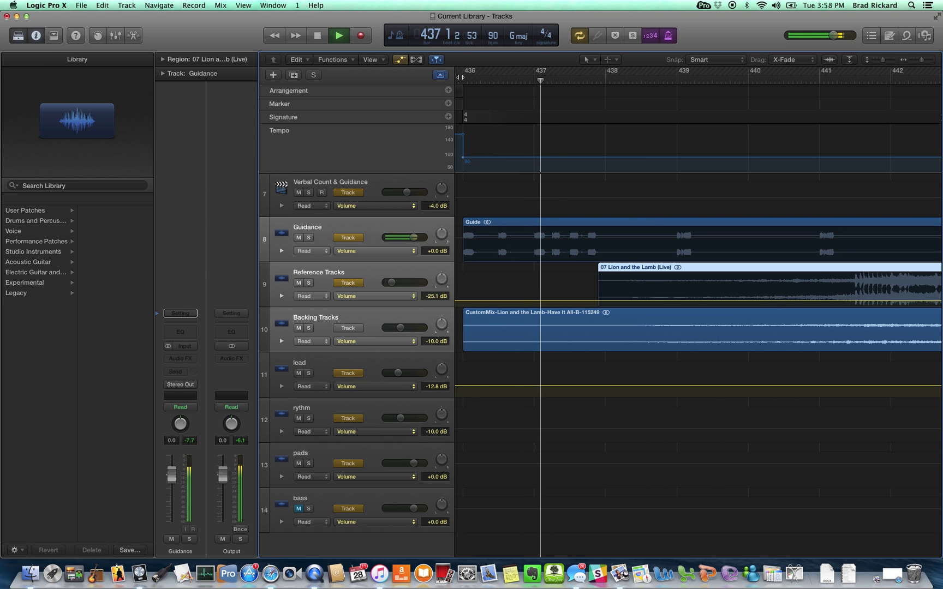
key("space")
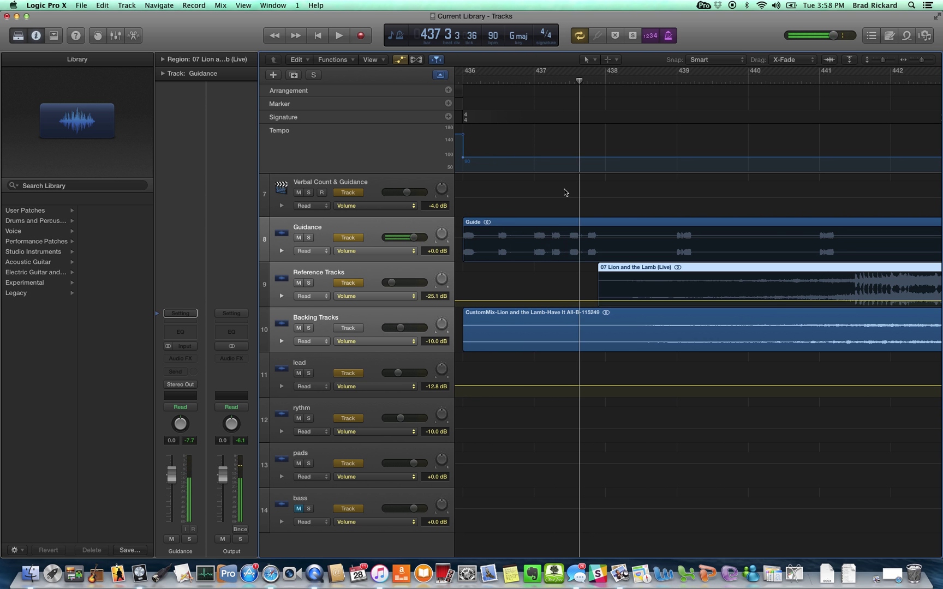
left_click(448, 90)
Step: Shorten the Chorus arrangement marker to one bar, spanning bars 436 to 437
scroll(757, 129, "down", 3)
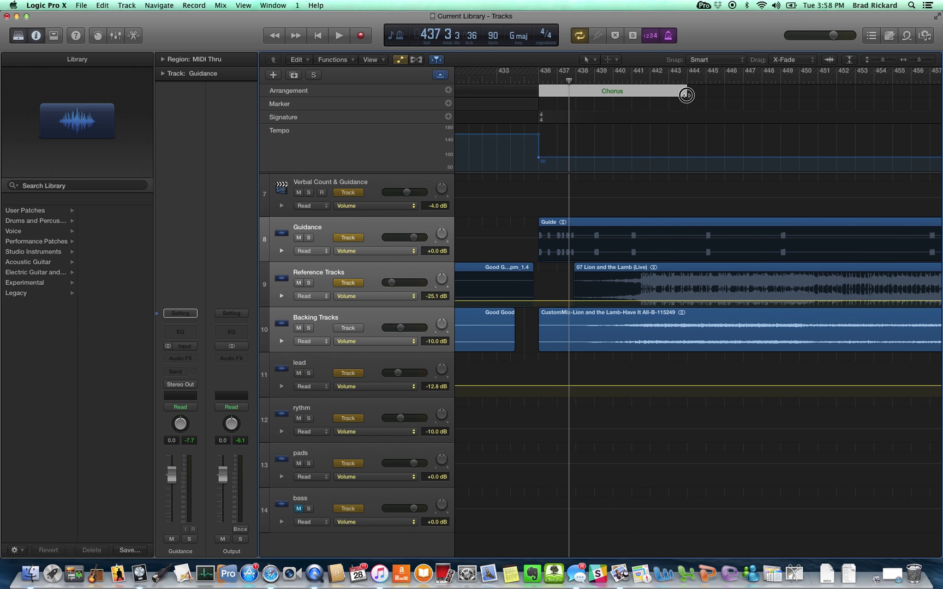
left_click_drag(685, 95, 557, 93)
key("super+Right")
key("super+Right")
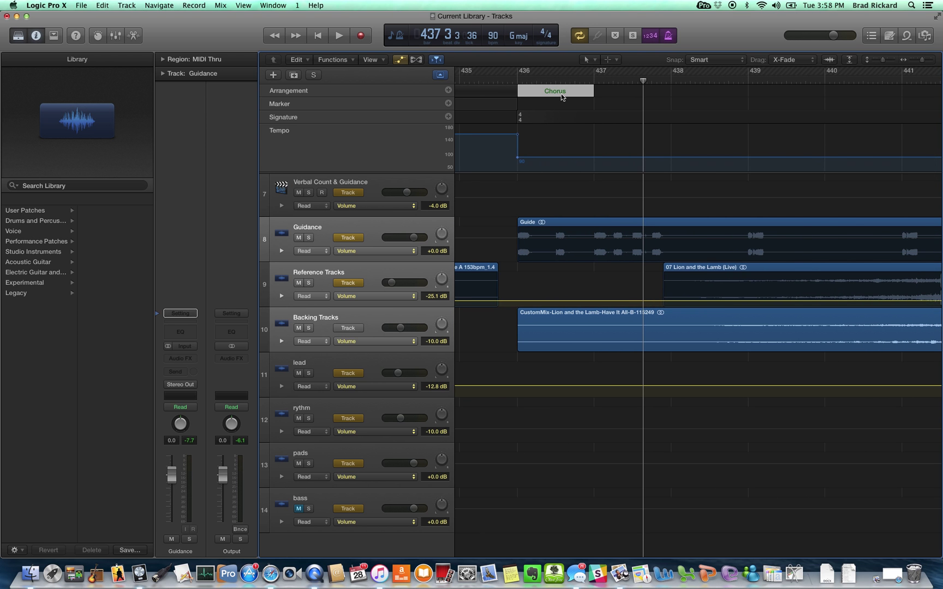
left_click(563, 97)
left_click(554, 97)
Step: Delete the one-bar section at bar 436 from Guide and CustomMix, then play from bar 436
key("Delete")
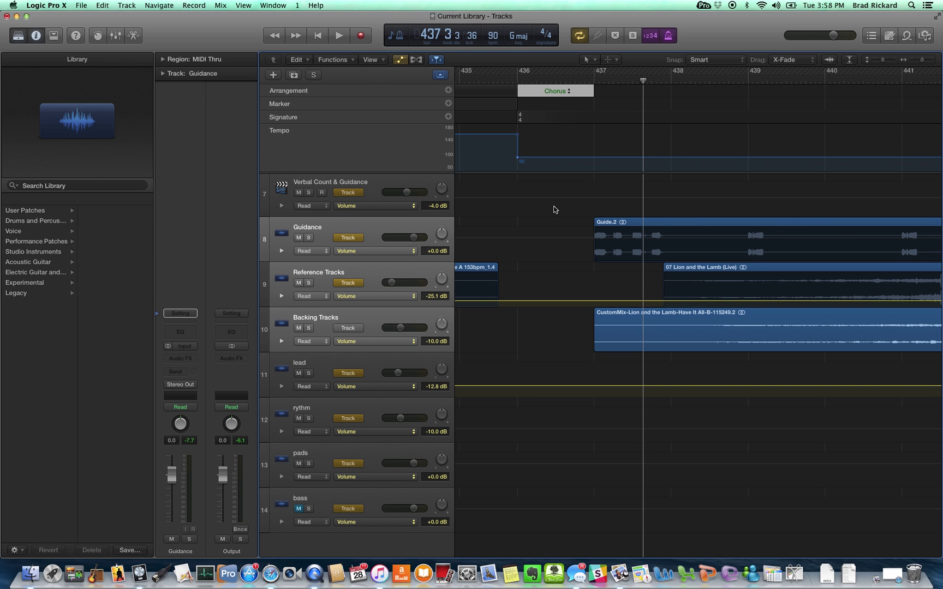
key("Delete")
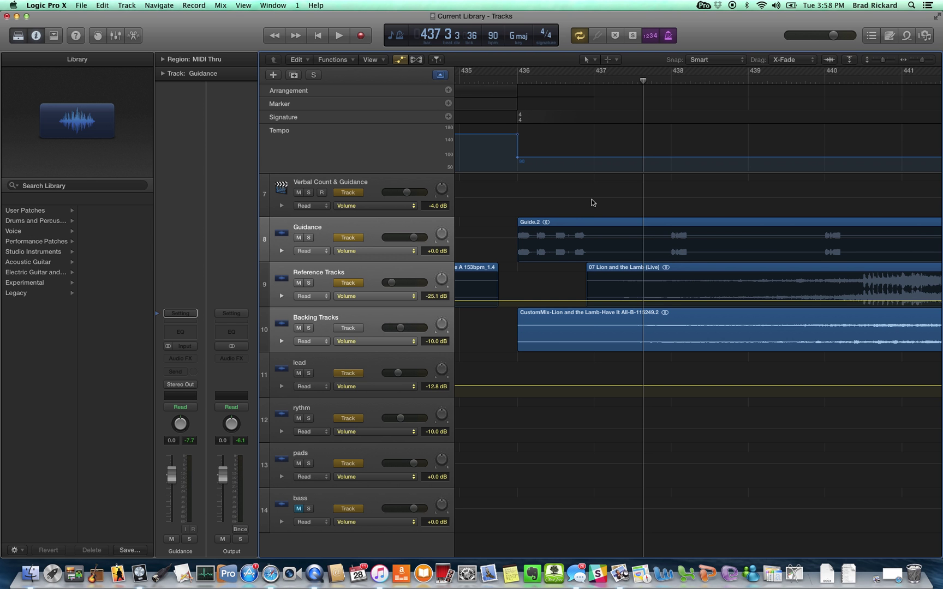
left_click(518, 80)
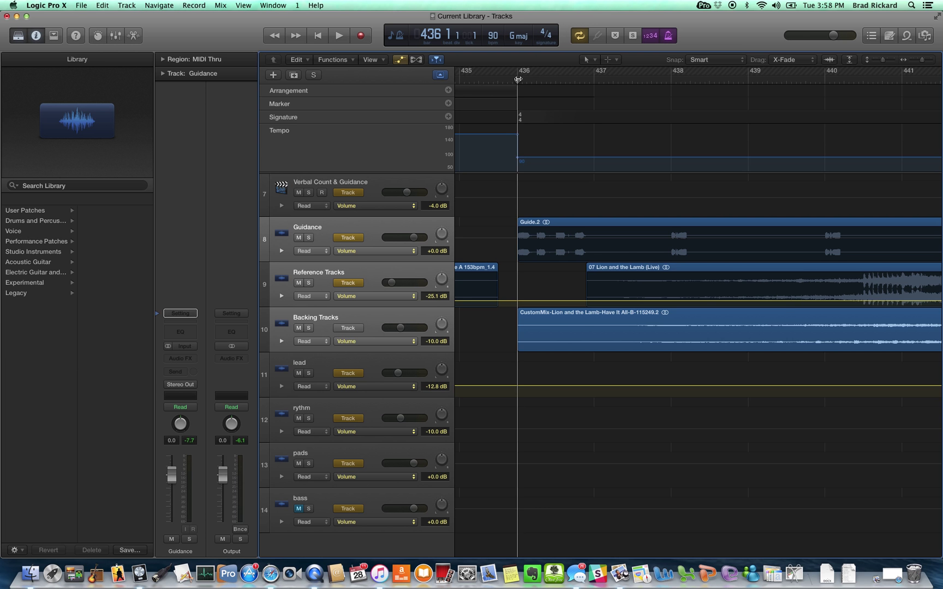
key("space")
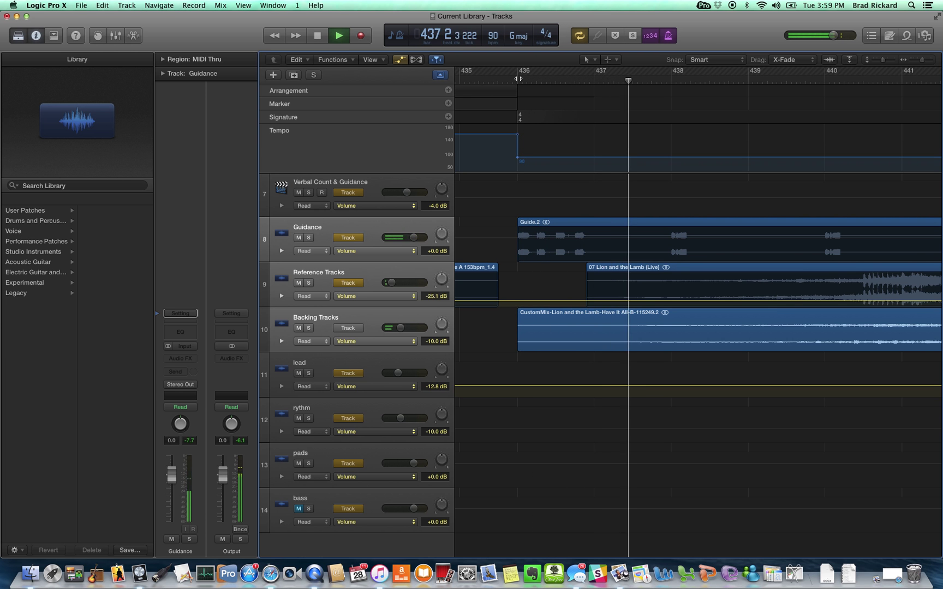
Step: Stop playback, check bar 437, then park the playhead at bar 436 beat 2
key("space")
left_click(594, 79)
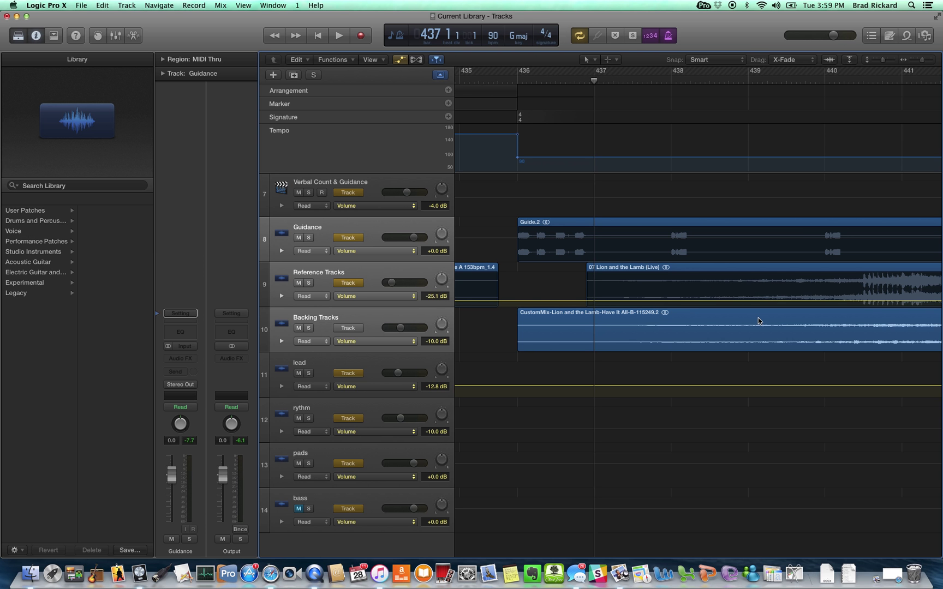
scroll(758, 321, "right", 3)
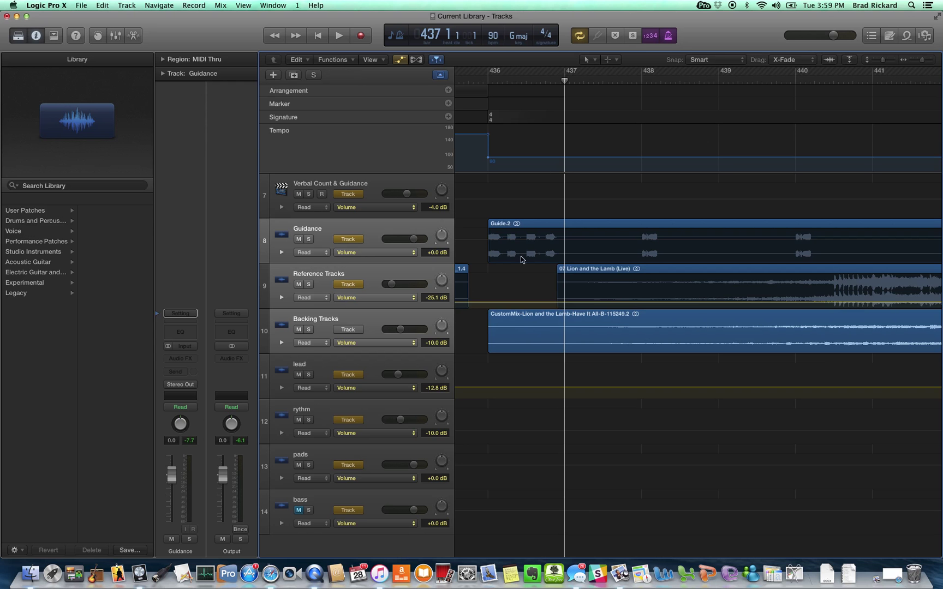
left_click(507, 82)
left_click(513, 224)
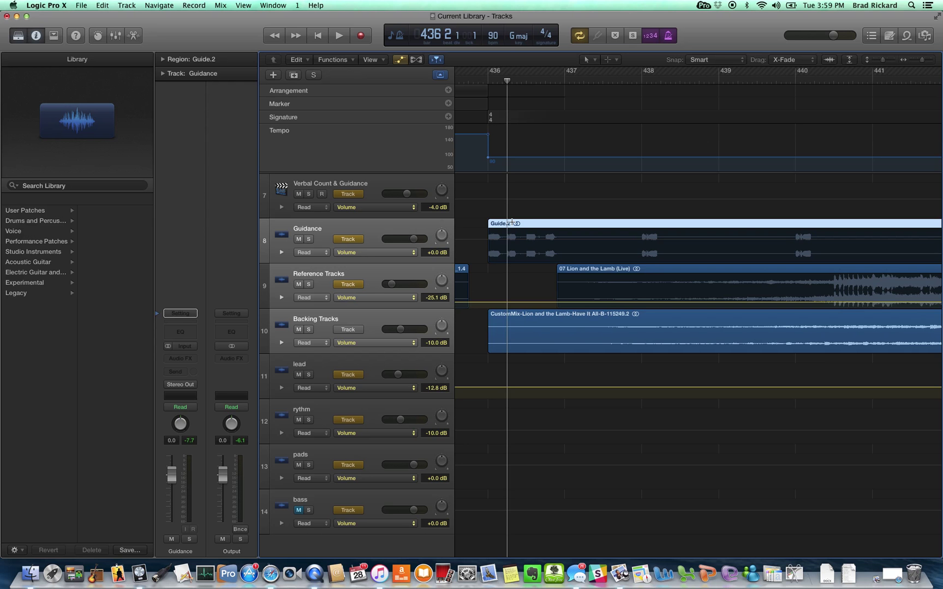
left_click(512, 223)
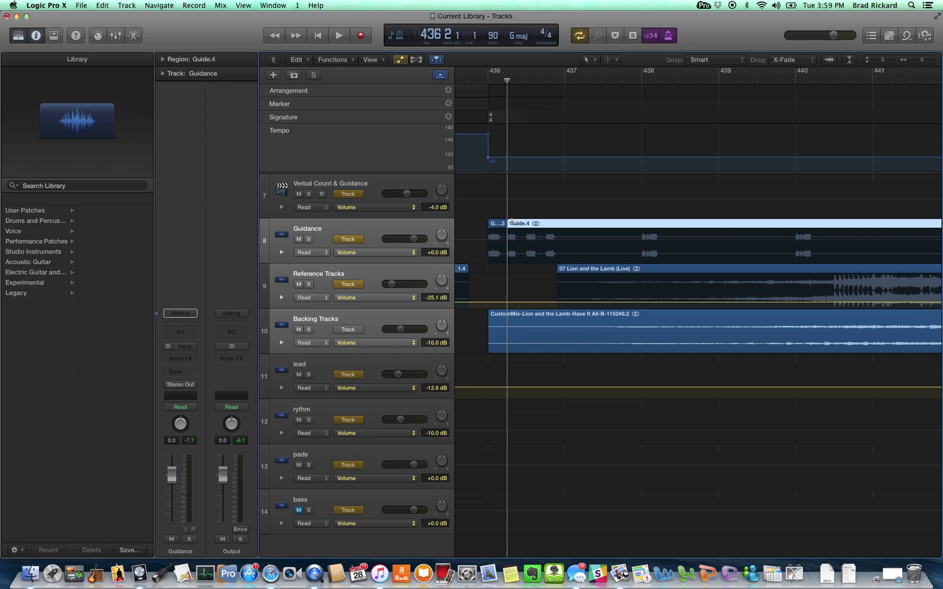
left_click(565, 81)
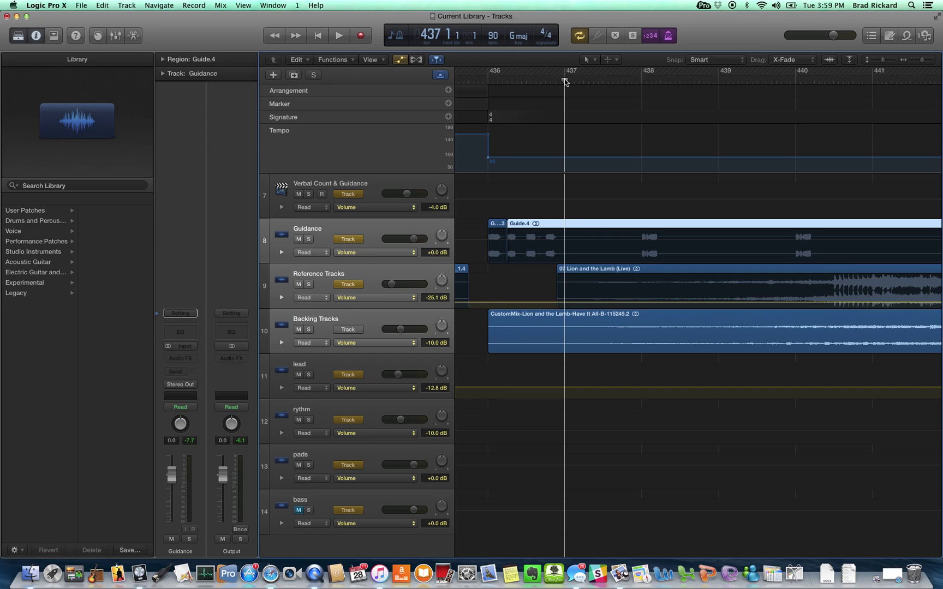
key("super+t")
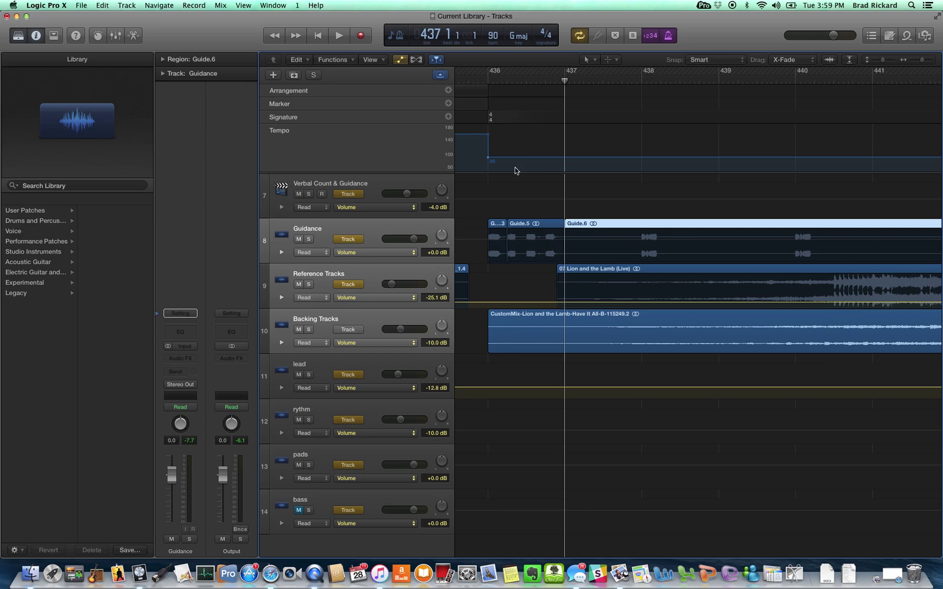
left_click(507, 81)
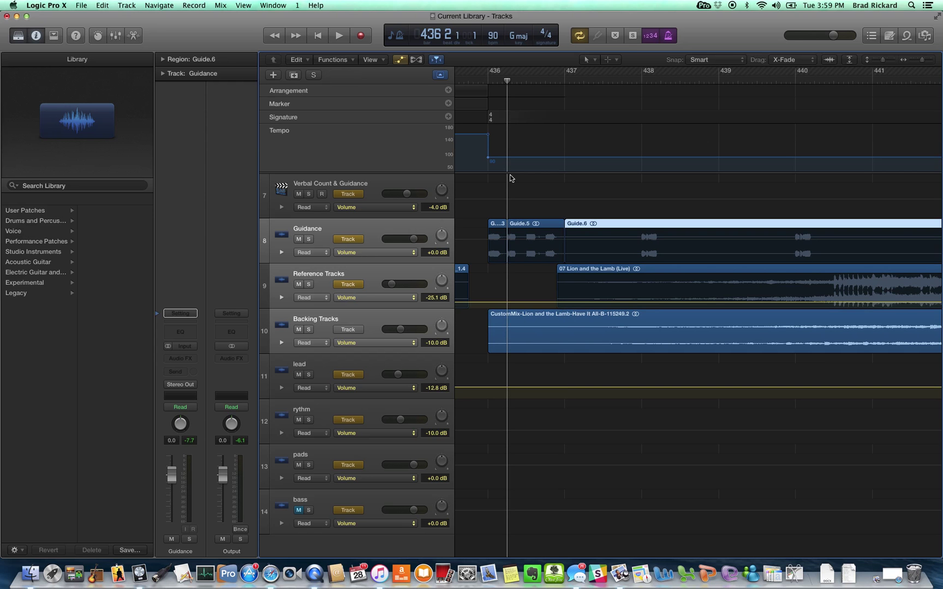
left_click(529, 227)
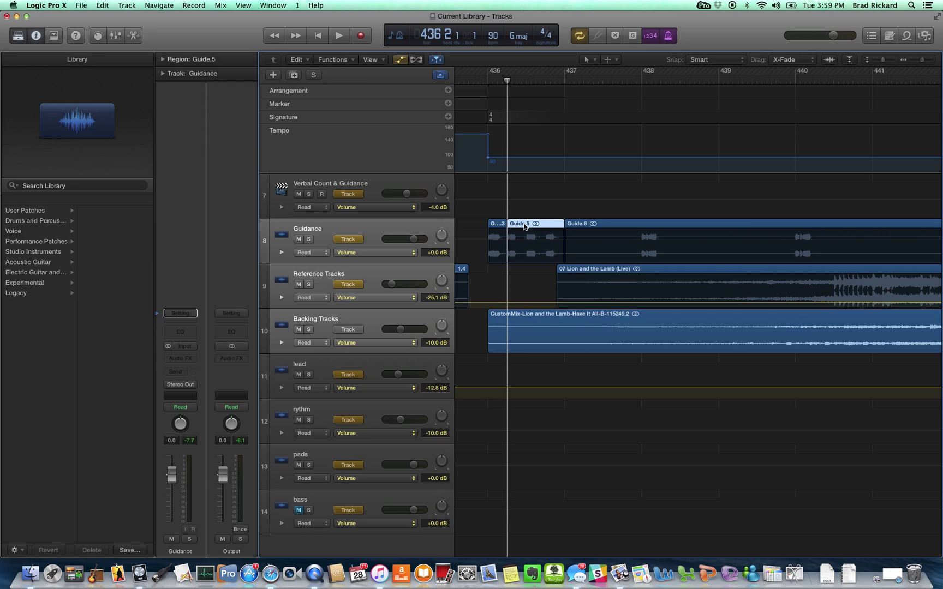
left_click(523, 225)
left_click_drag(524, 229, 830, 254)
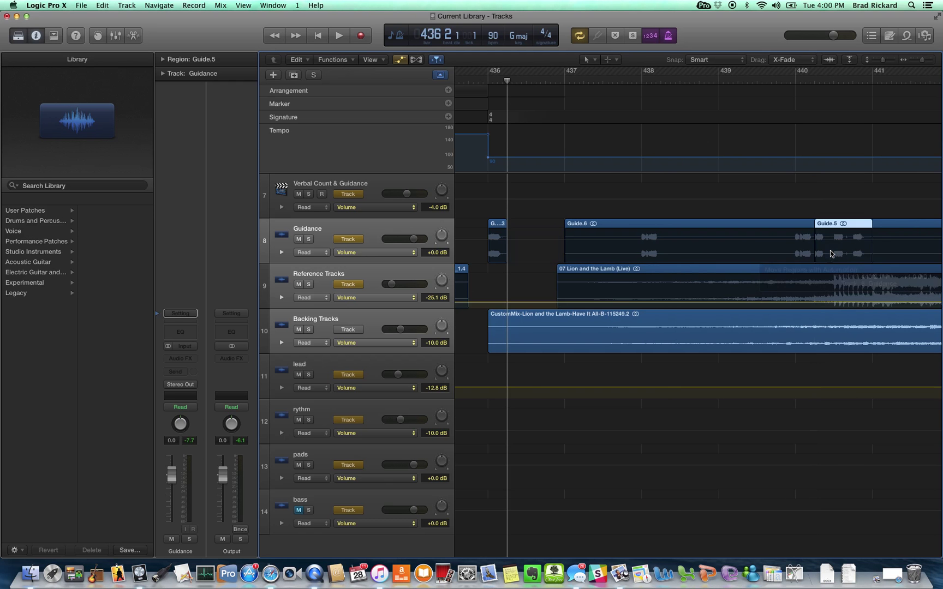
left_click(815, 79)
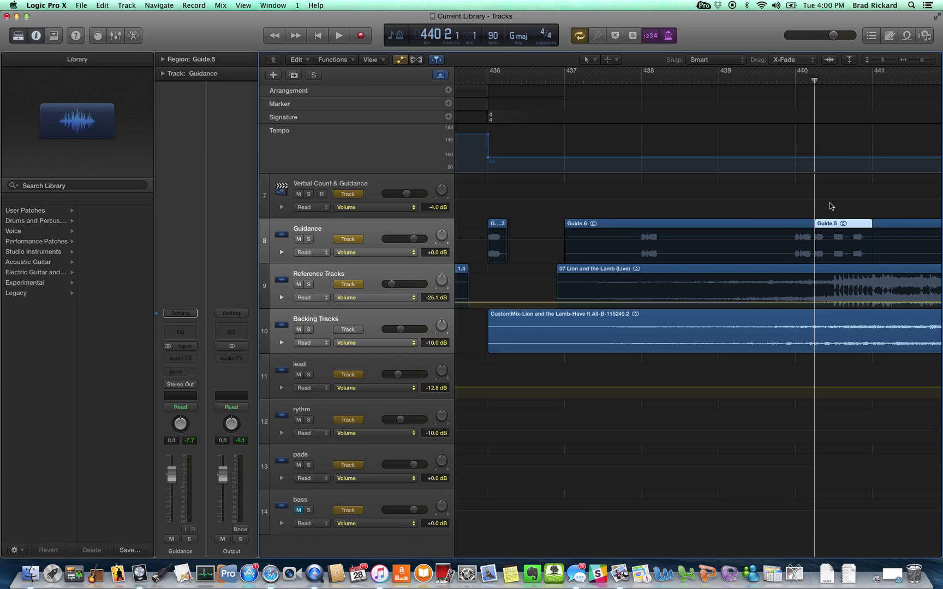
key("super+z")
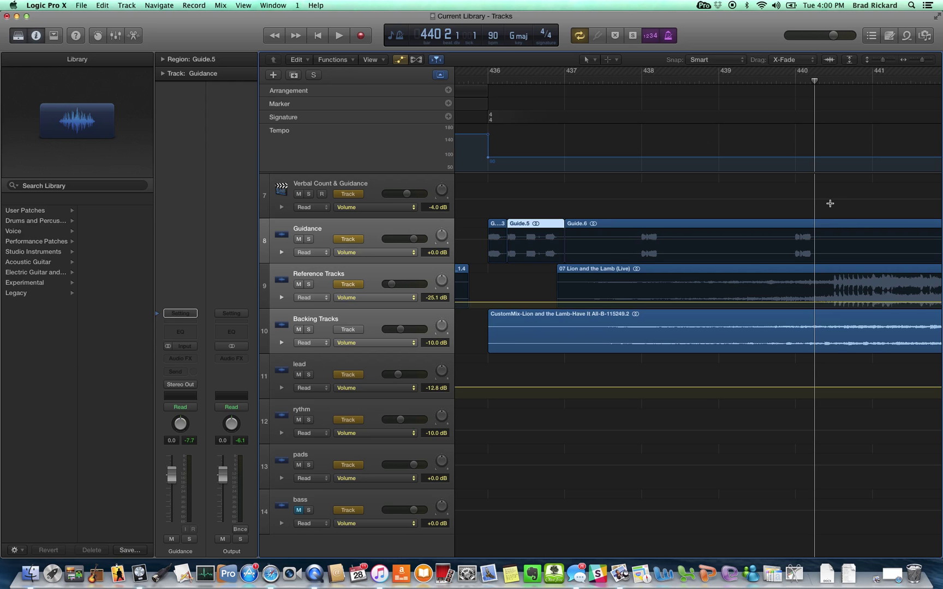
key("super+z")
key("super+z")
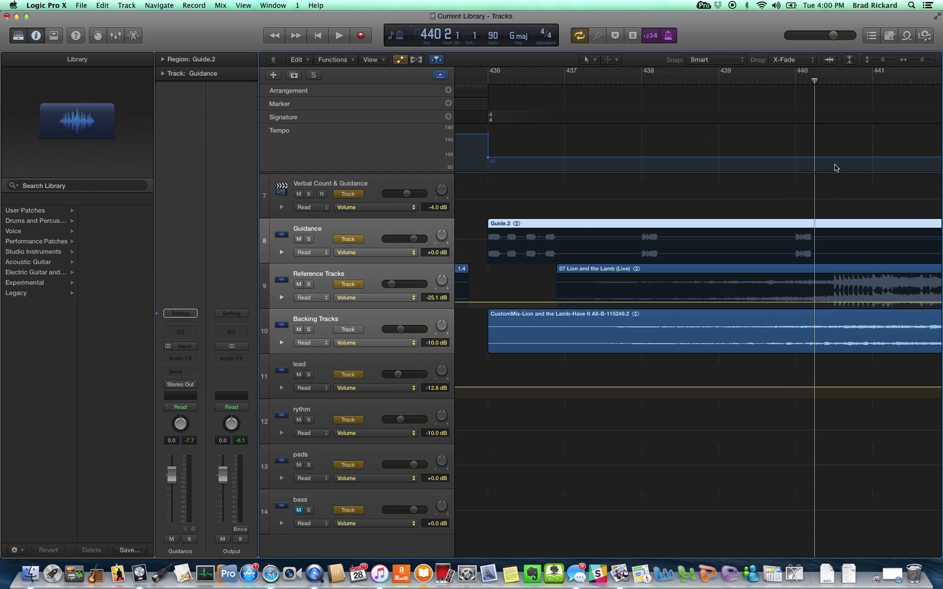
left_click(795, 81)
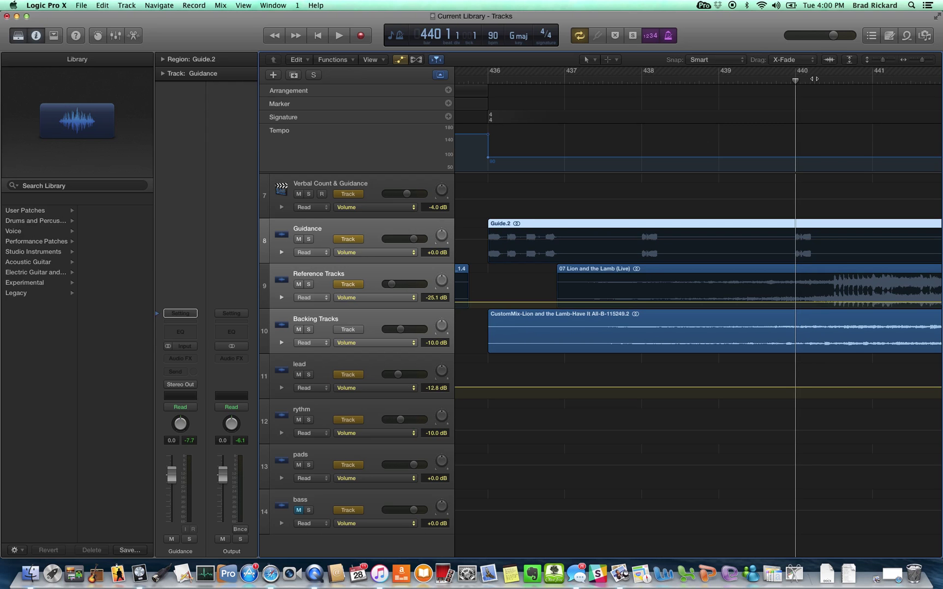
left_click(815, 80)
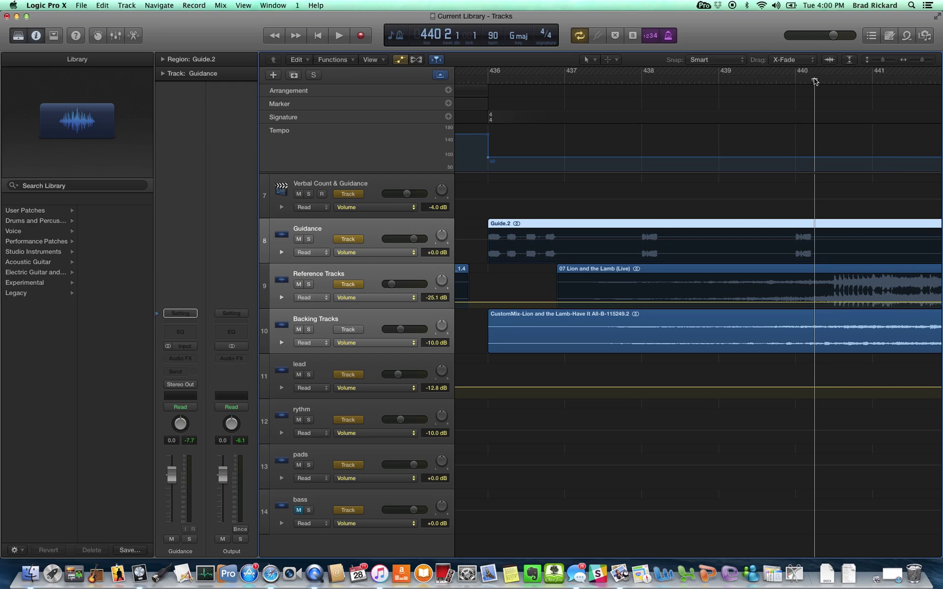
Step: Split the guide region at bar 436 beat 2 and at bar 437
key("super+v")
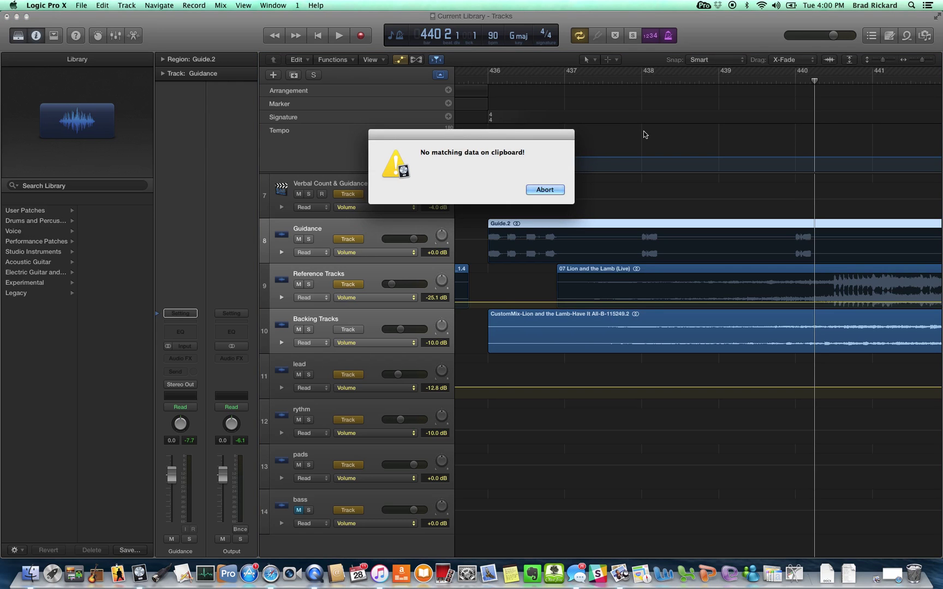
left_click(553, 191)
left_click(508, 80)
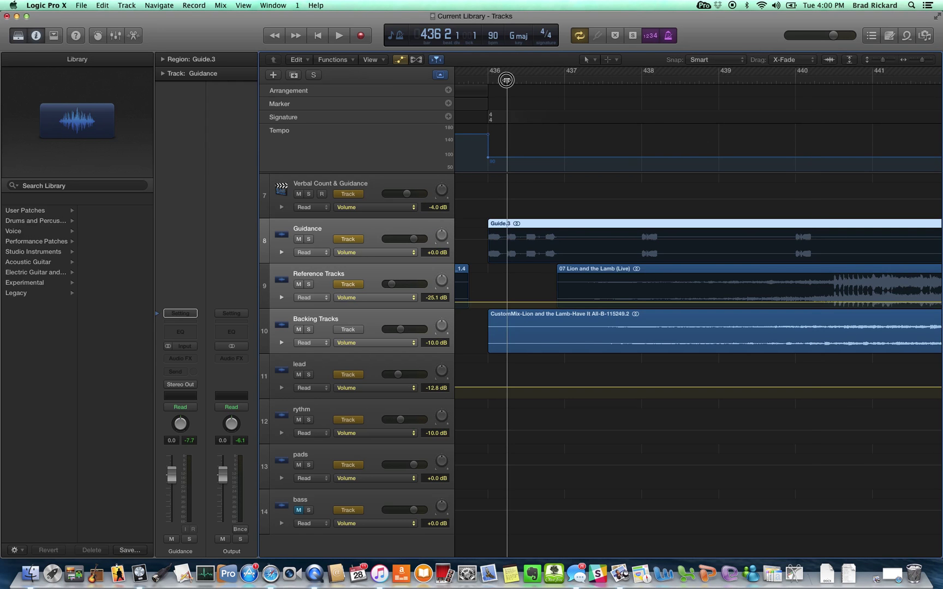
key("super+t")
left_click(565, 80)
key("super+t")
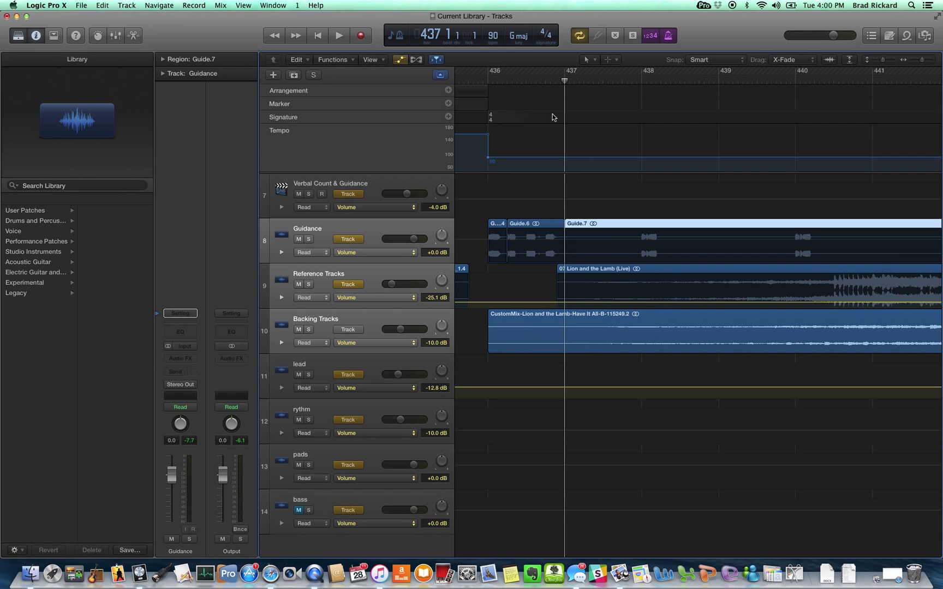
Step: Cut the Guide.6 region and set the playhead precisely at bar 440 beat 2
mouse_move(533, 231)
left_mouse_down()
mouse_move(775, 207)
mouse_move(838, 224)
mouse_move(836, 234)
mouse_move(518, 221)
mouse_move(527, 230)
left_mouse_up()
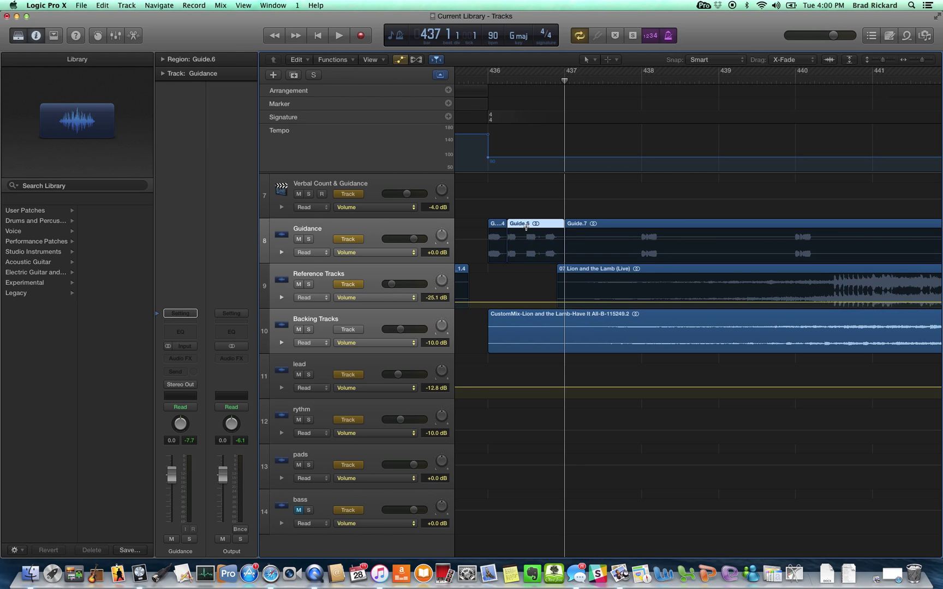
key("Delete")
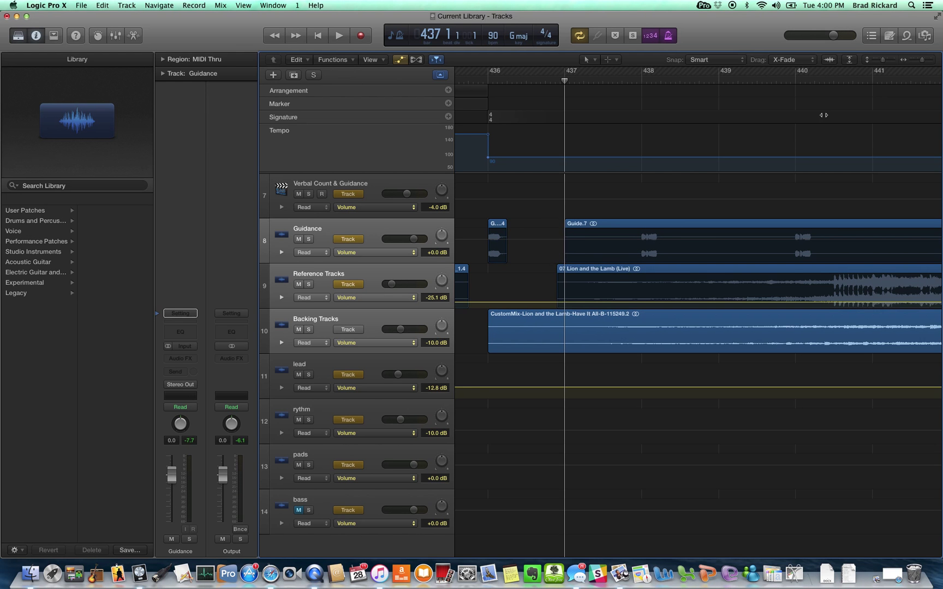
left_click(815, 80)
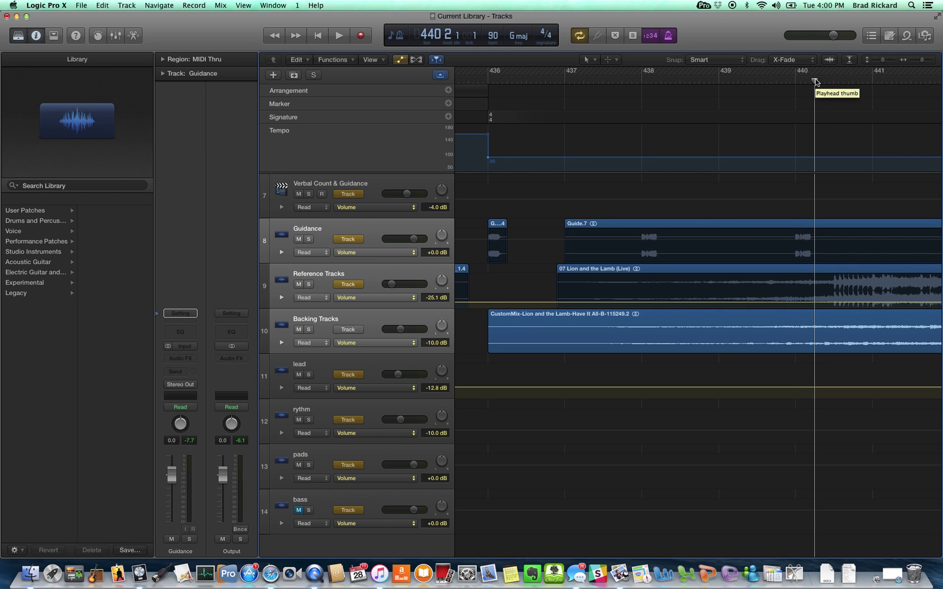
mouse_move(816, 82)
left_mouse_down()
mouse_move(797, 80)
mouse_move(815, 79)
left_mouse_up()
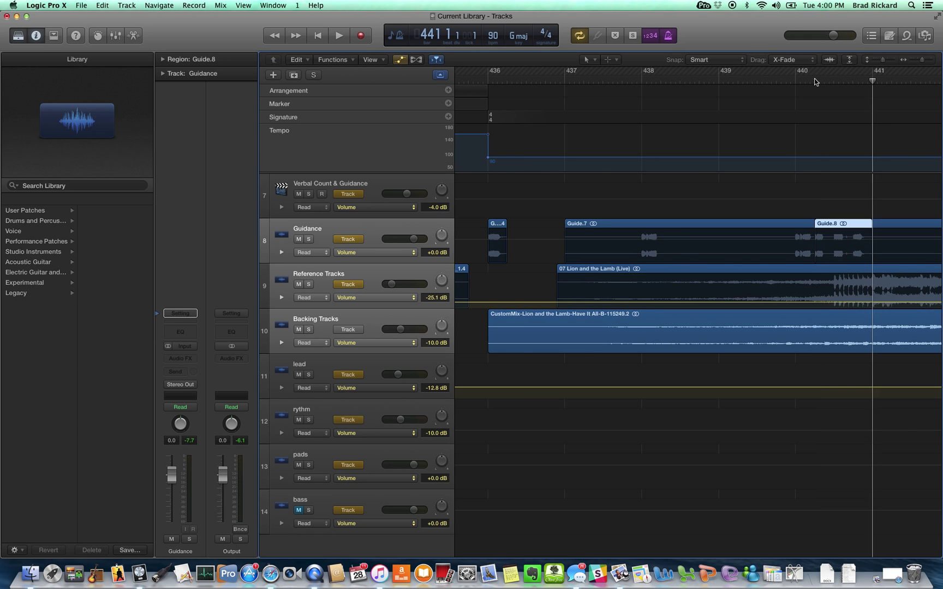
Step: Delete the short leading guide fragment near bar 436
scroll(649, 240, "left", 1)
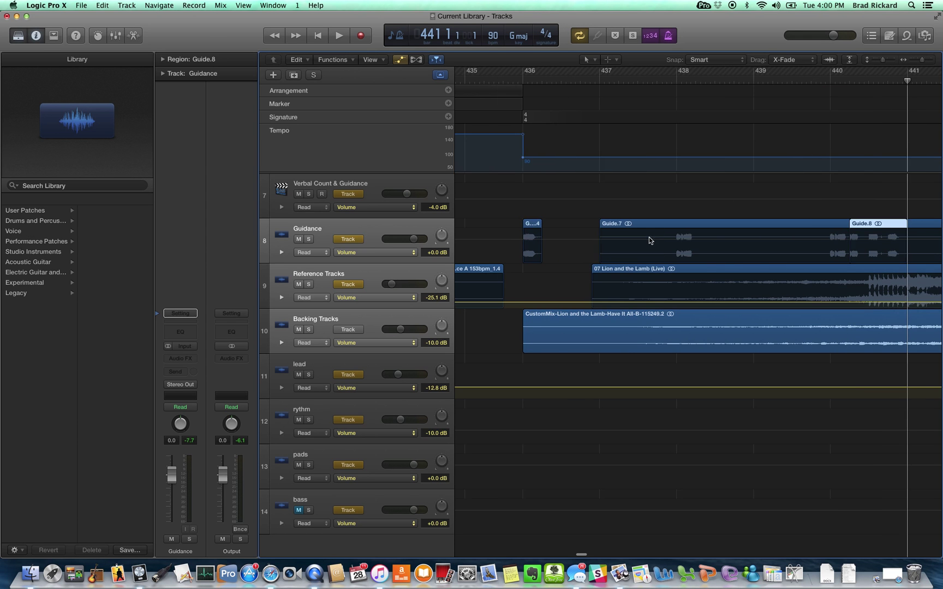
left_click(532, 227)
key("Delete")
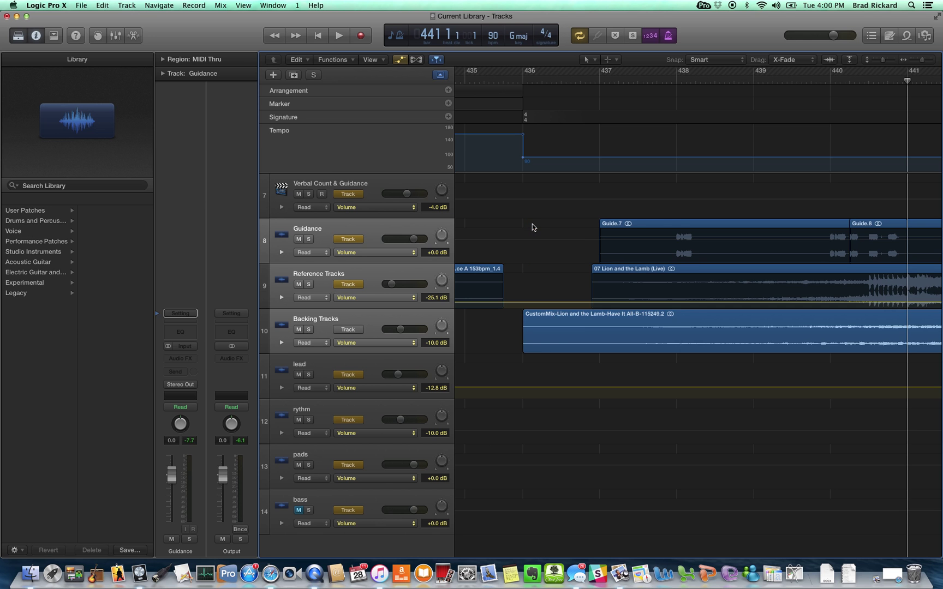
Step: Split Guide.7 at bar 439 and delete the Guide.9 section before it
scroll(680, 214, "right", 1)
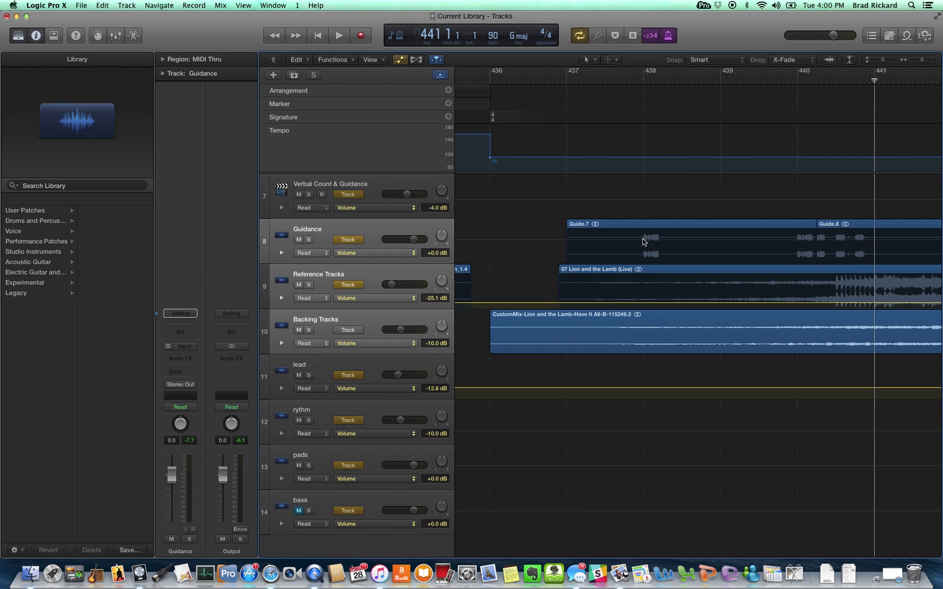
left_click(720, 76)
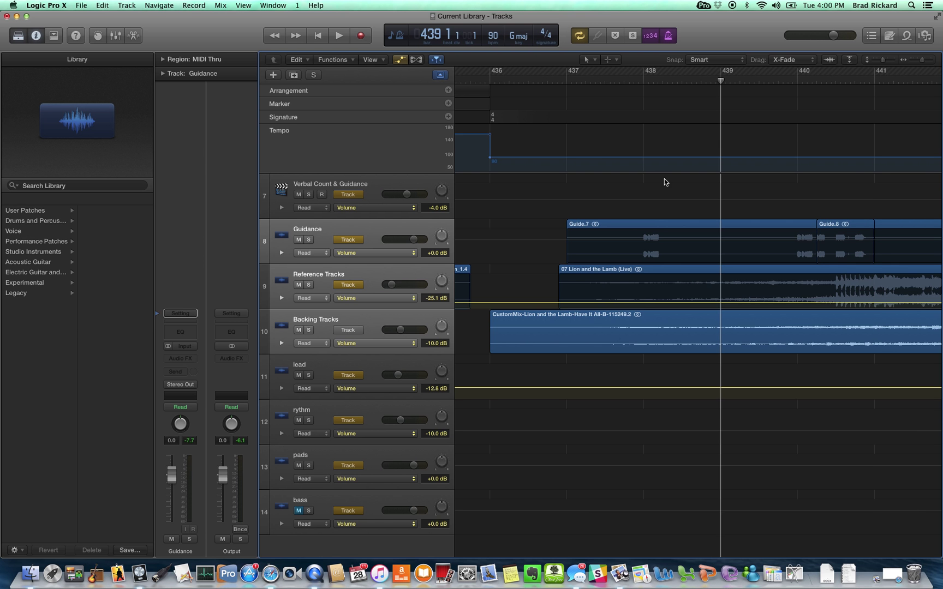
left_click(661, 227)
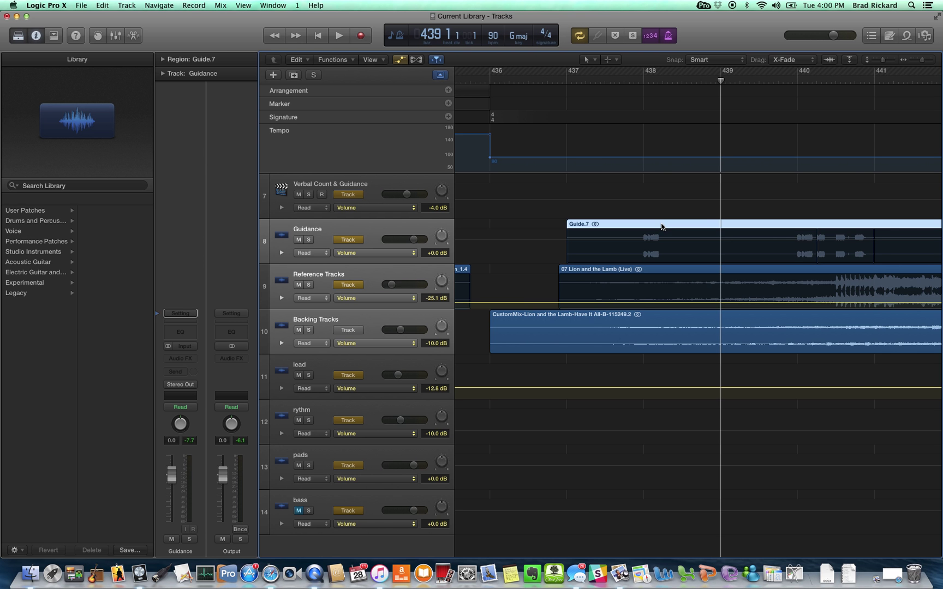
left_click(721, 227)
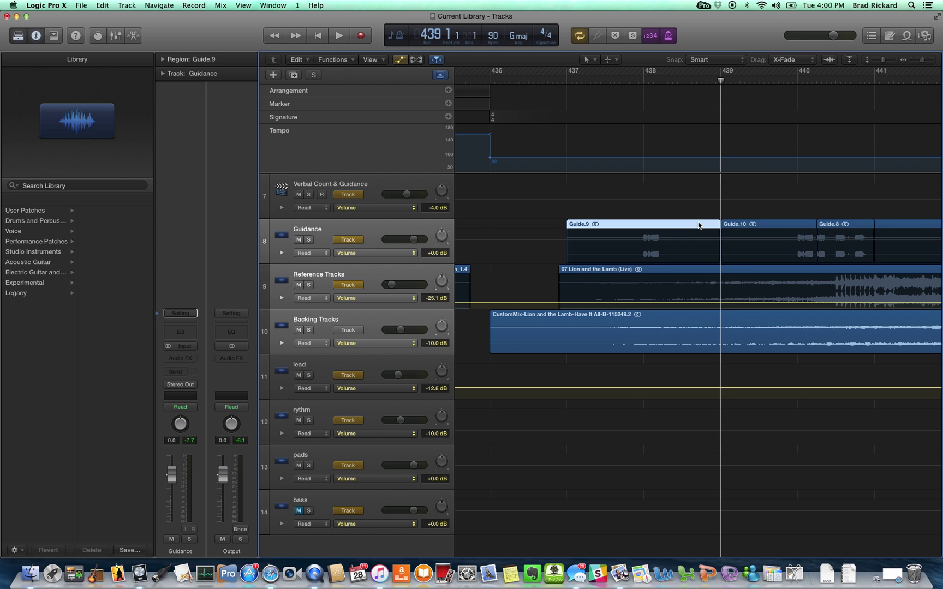
key("Delete")
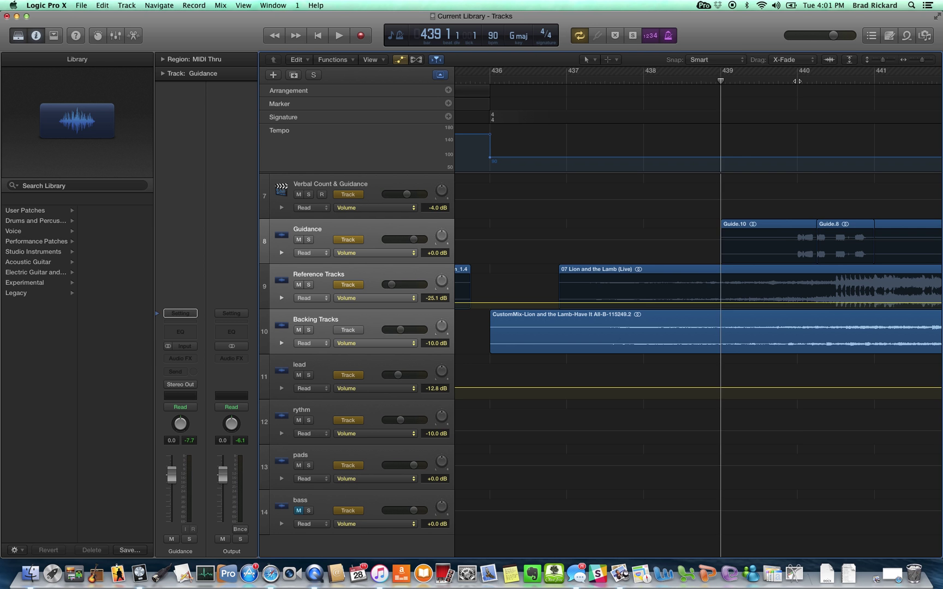
Step: Split Guide.10 at bar 440 and delete its left piece
left_click(798, 81)
left_click(785, 225)
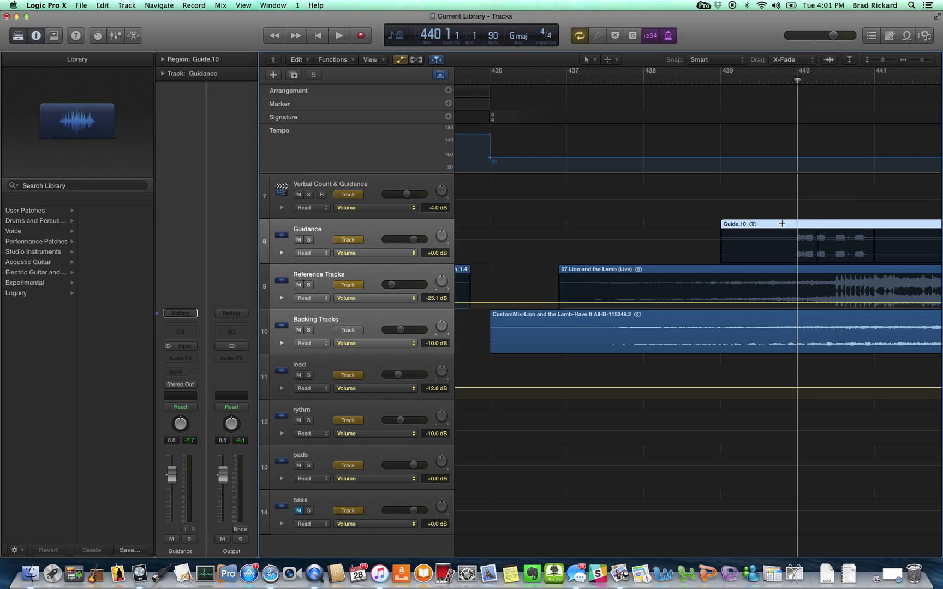
key("cmd+t")
left_click(782, 224)
key("Delete")
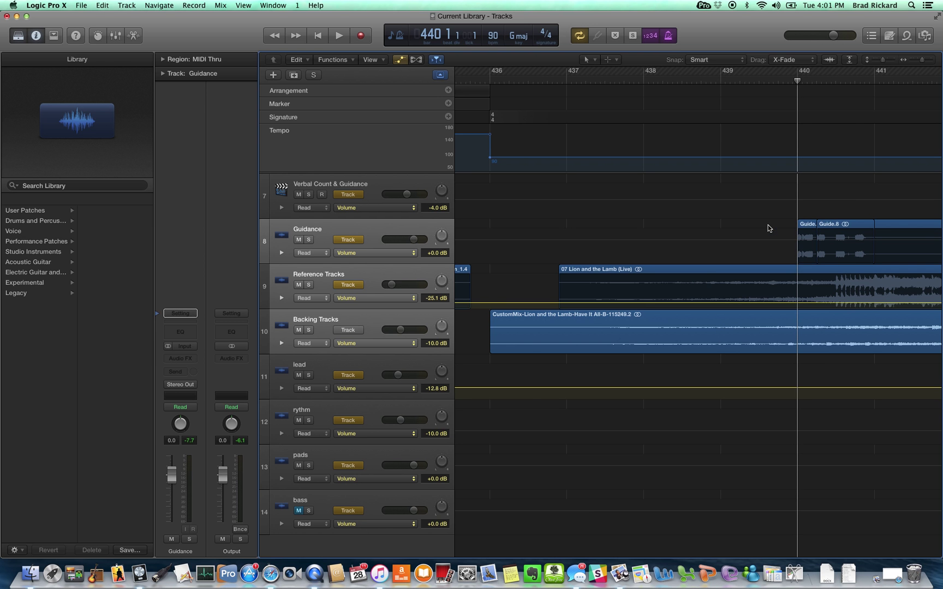
scroll(768, 228, "down", 5)
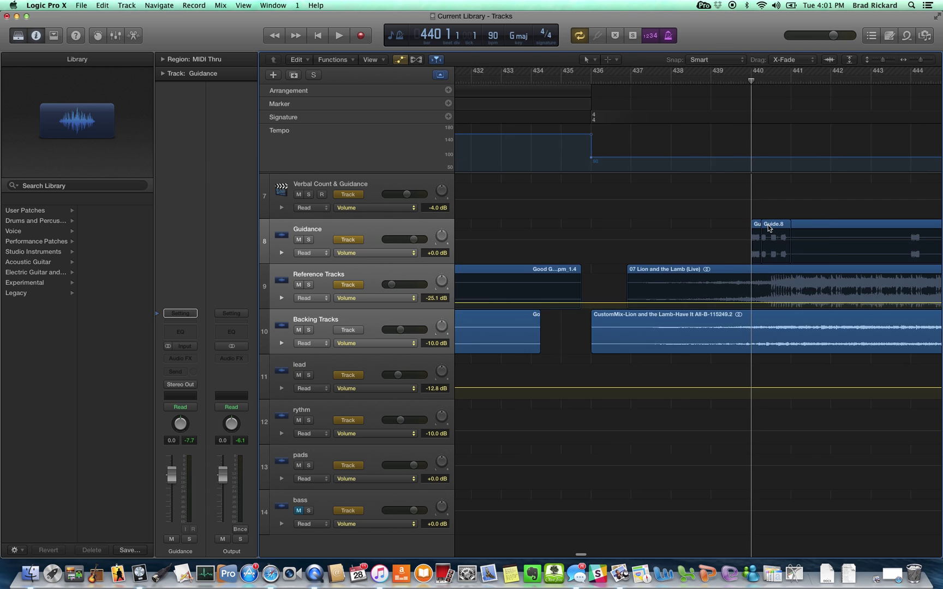
scroll(769, 228, "up", 3)
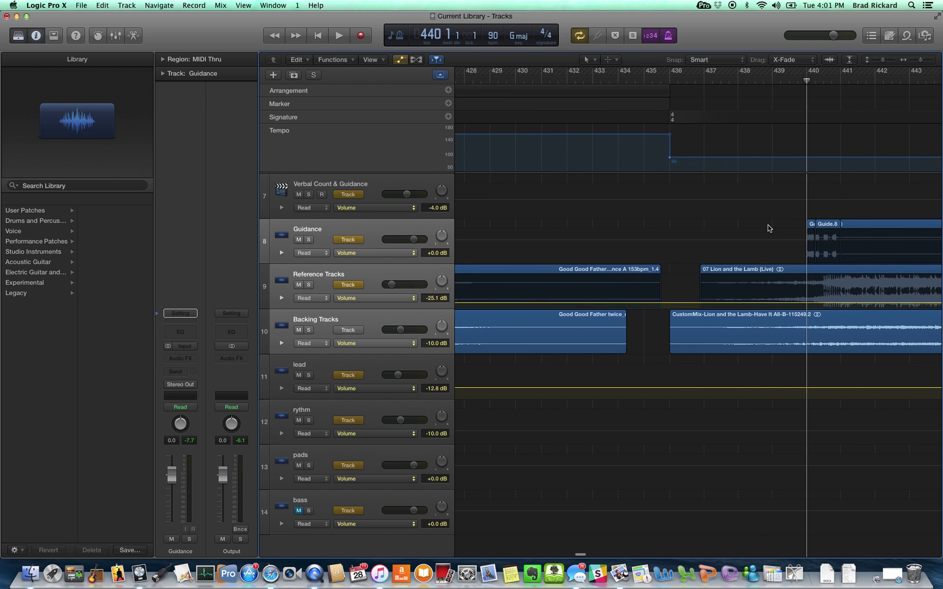
scroll(768, 228, "down", 3)
scroll(769, 229, "right", 3)
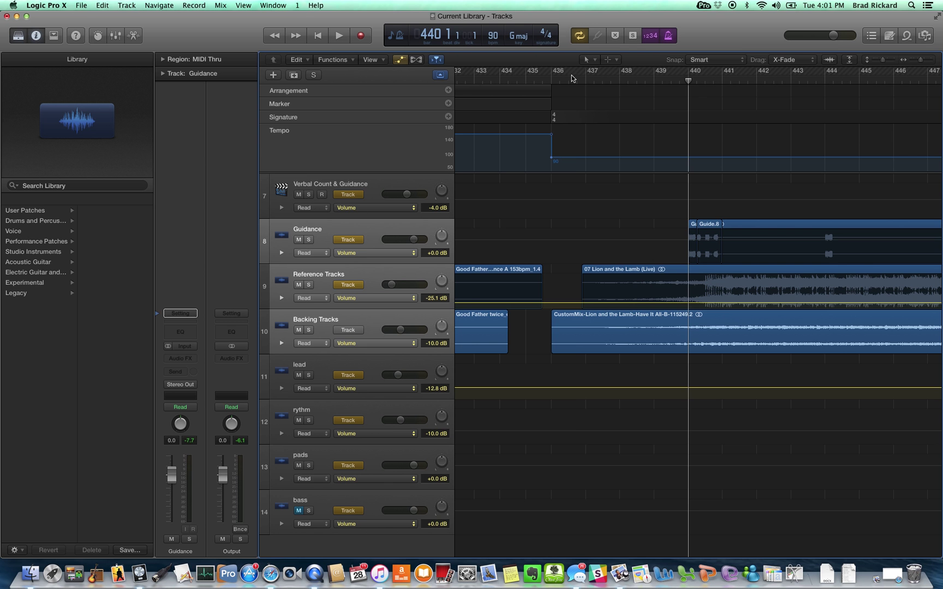
Step: Audition the song briefly from near bar 436, then stop
left_click(571, 78)
key("space")
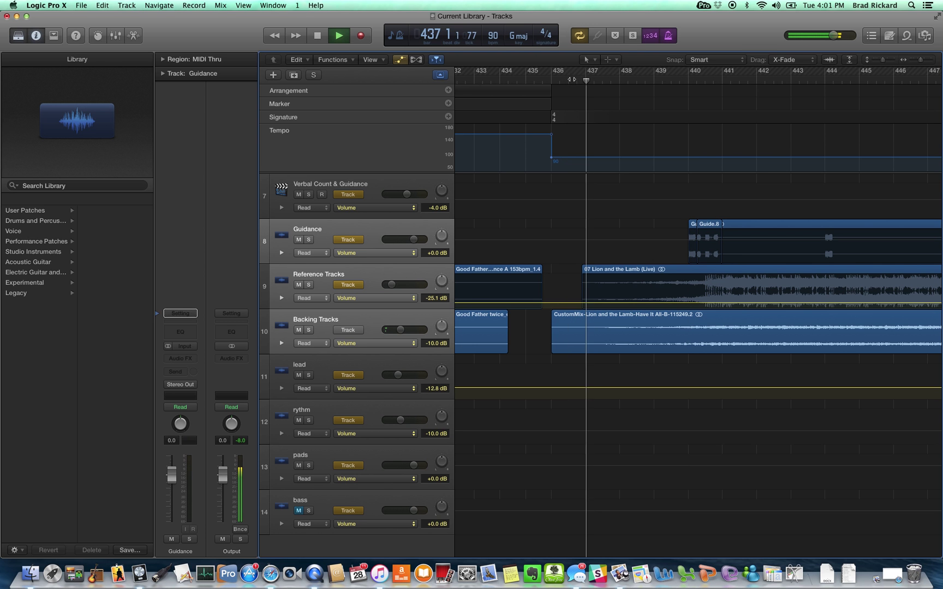
key("space")
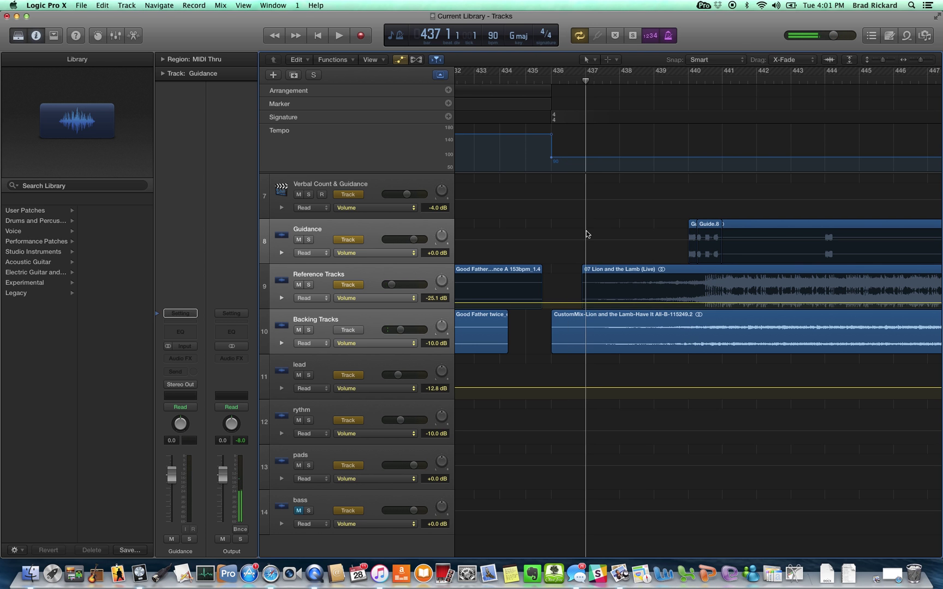
Step: Add a one-bar Chorus section at bar 436, delete it with its audio, and play back
left_click(558, 81)
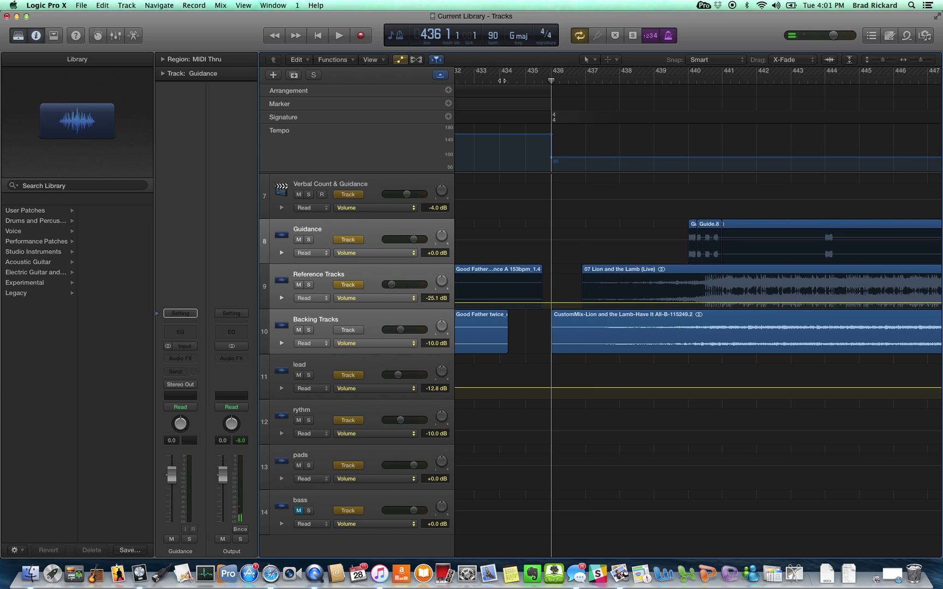
left_click(448, 90)
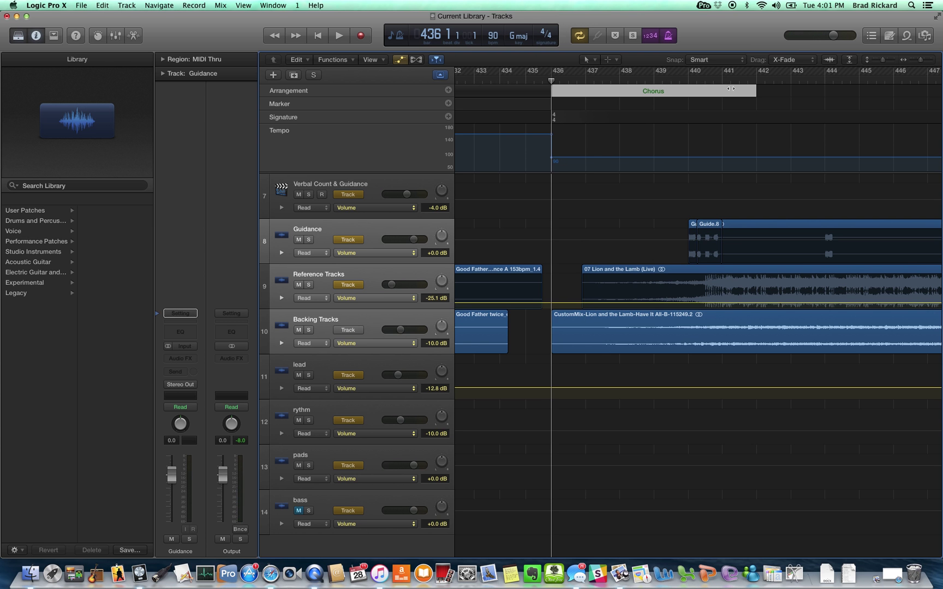
left_click_drag(757, 96, 586, 86)
left_click(568, 91)
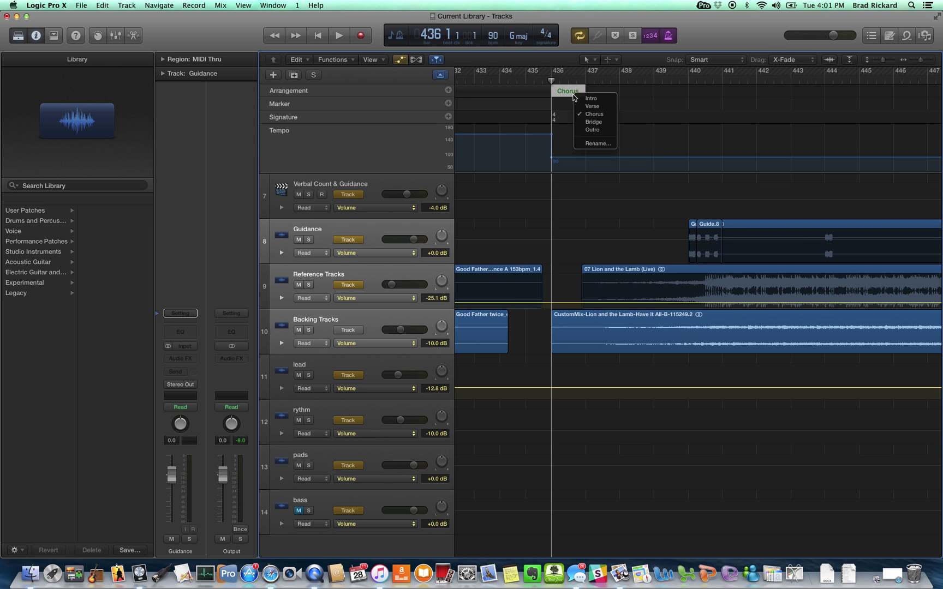
left_click(566, 94)
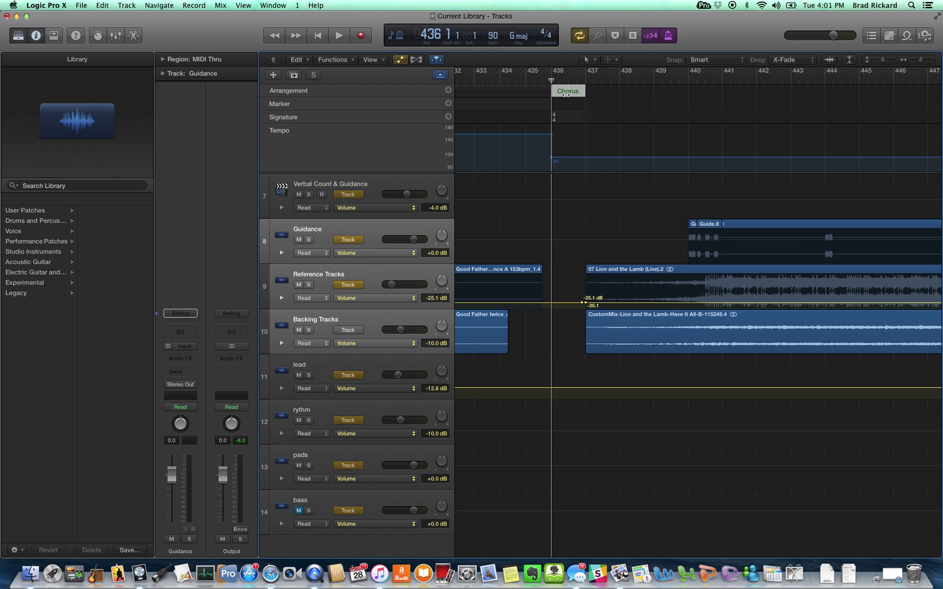
key("Delete")
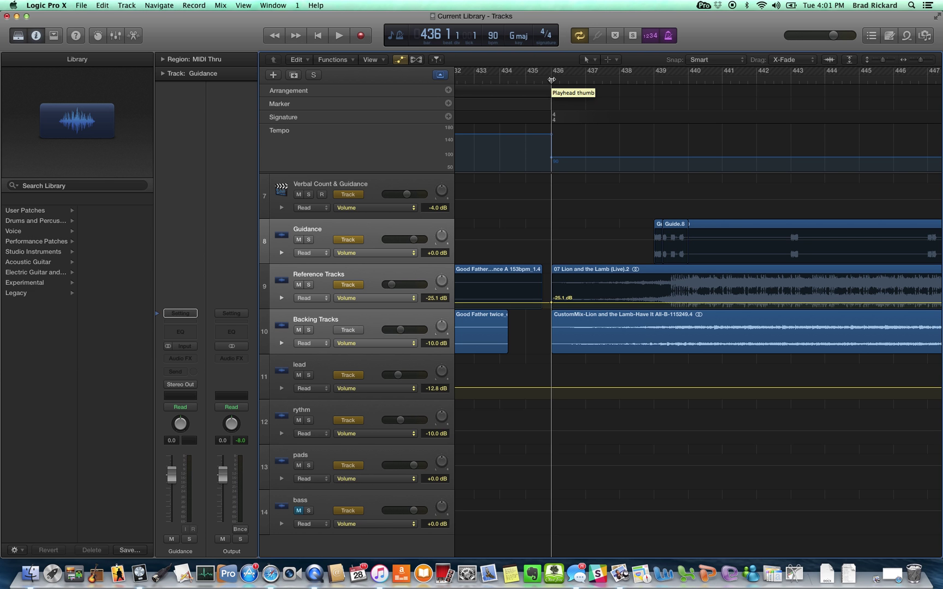
key("space")
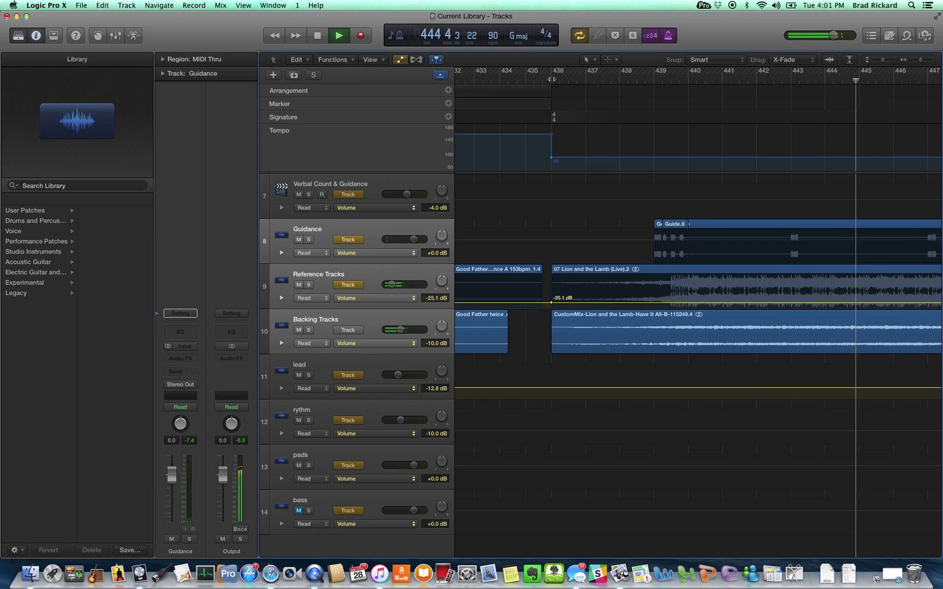
Step: Follow the realigned song's playback across the timeline and stop it at bar 448
scroll(698, 311, "right", 5)
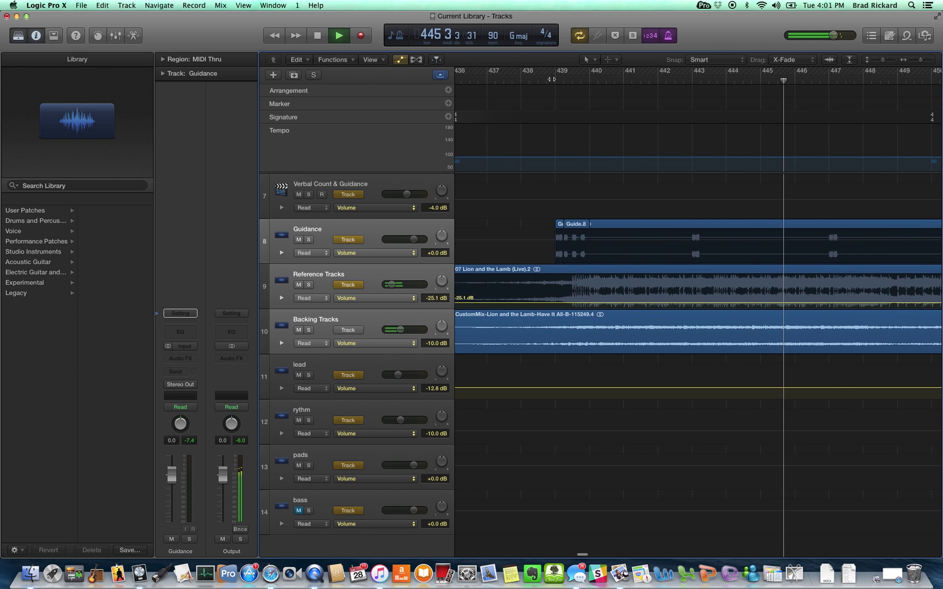
scroll(698, 311, "right", 3)
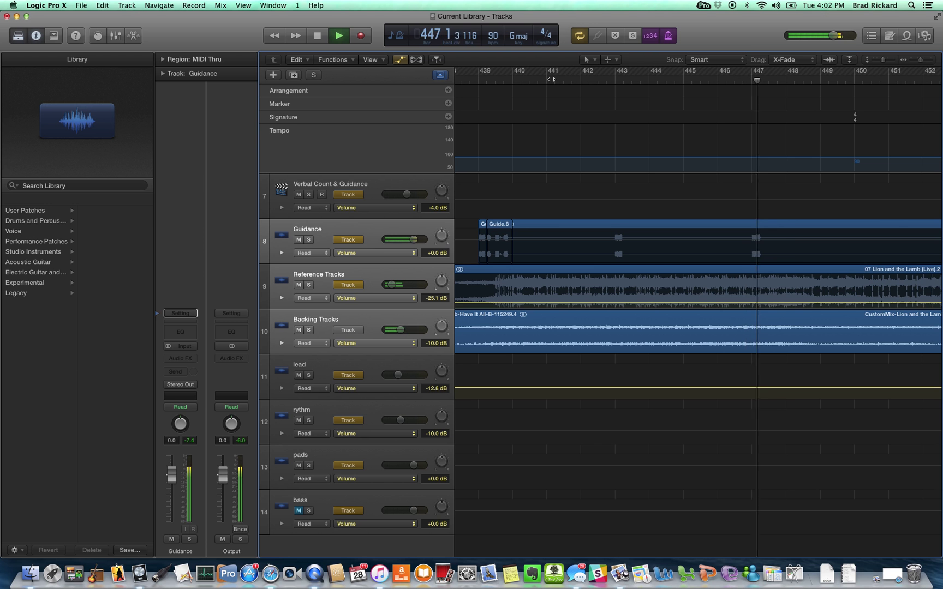
left_click(319, 36)
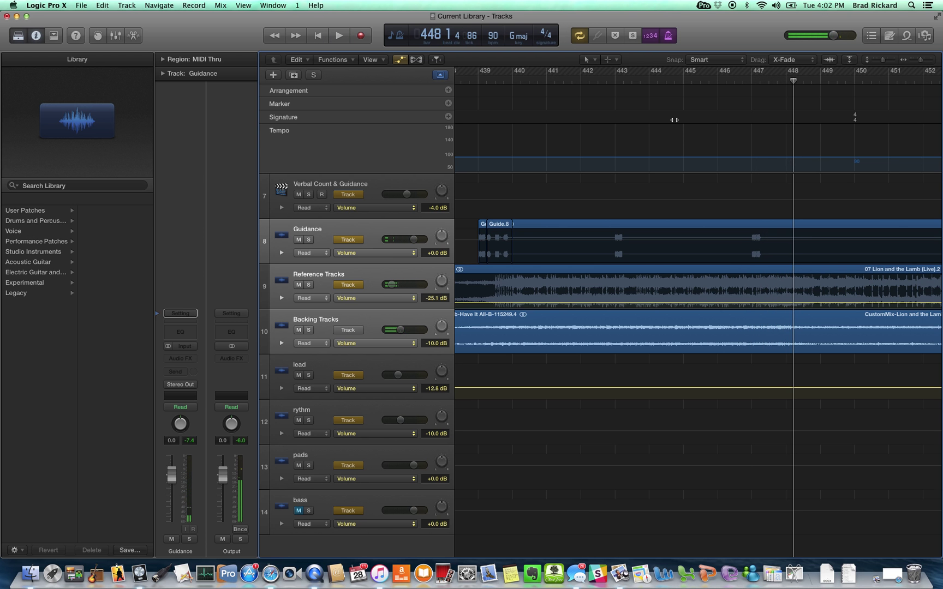
left_click(756, 79)
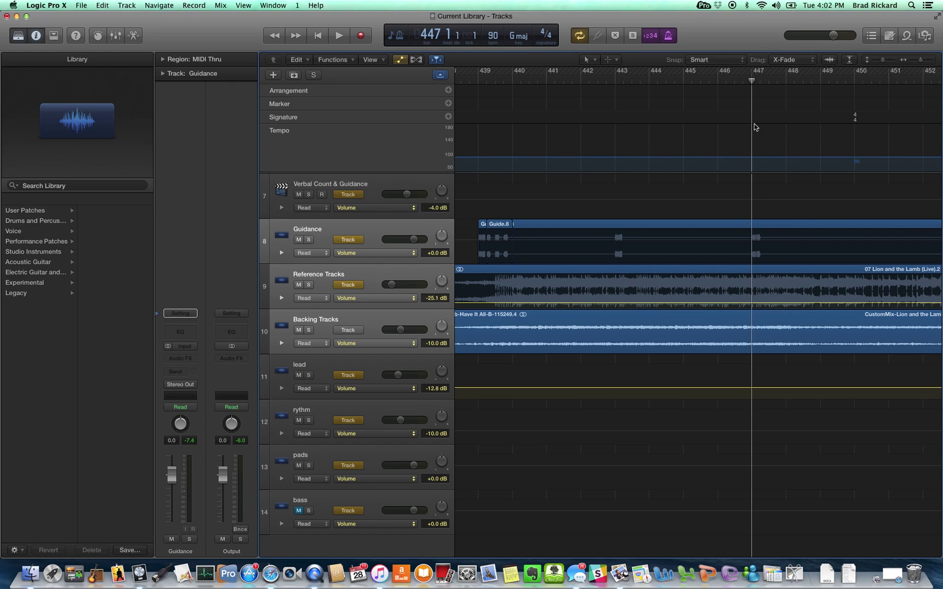
left_click(742, 81)
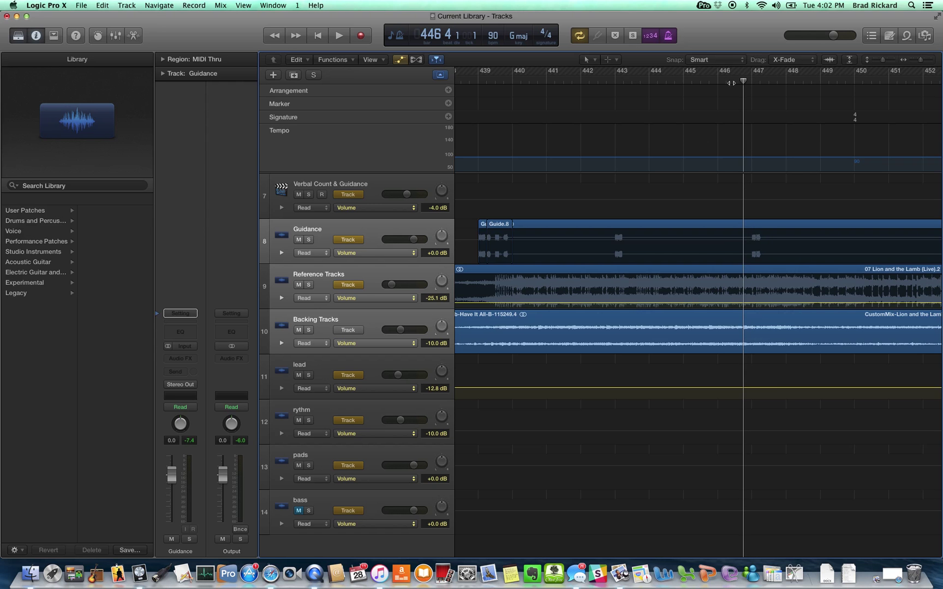
left_click(718, 80)
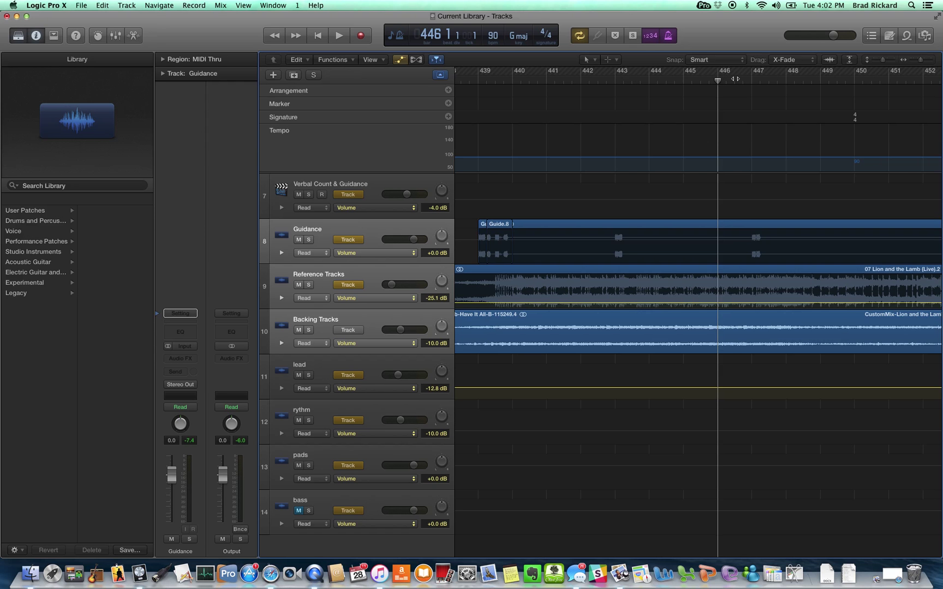
left_click(735, 79)
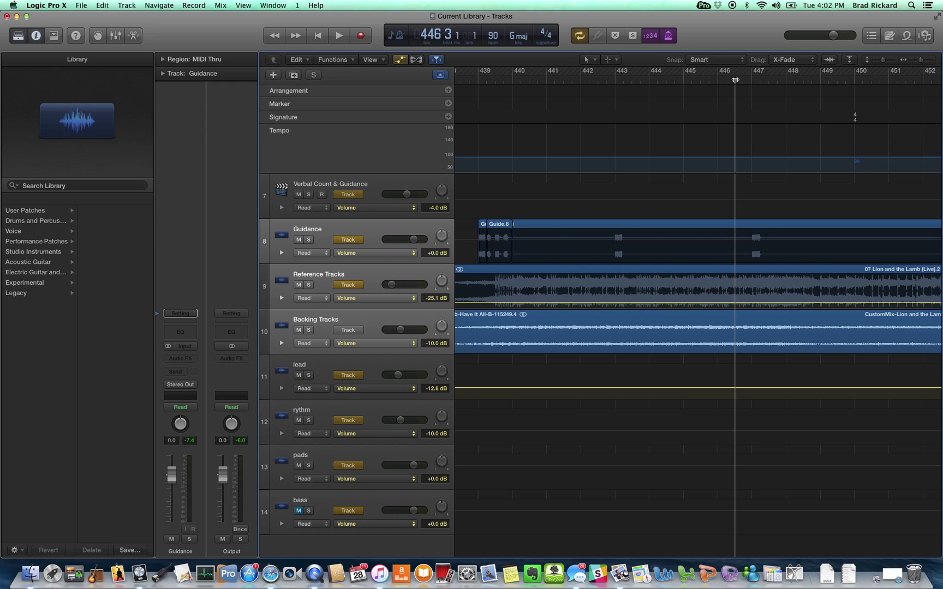
left_click(718, 79)
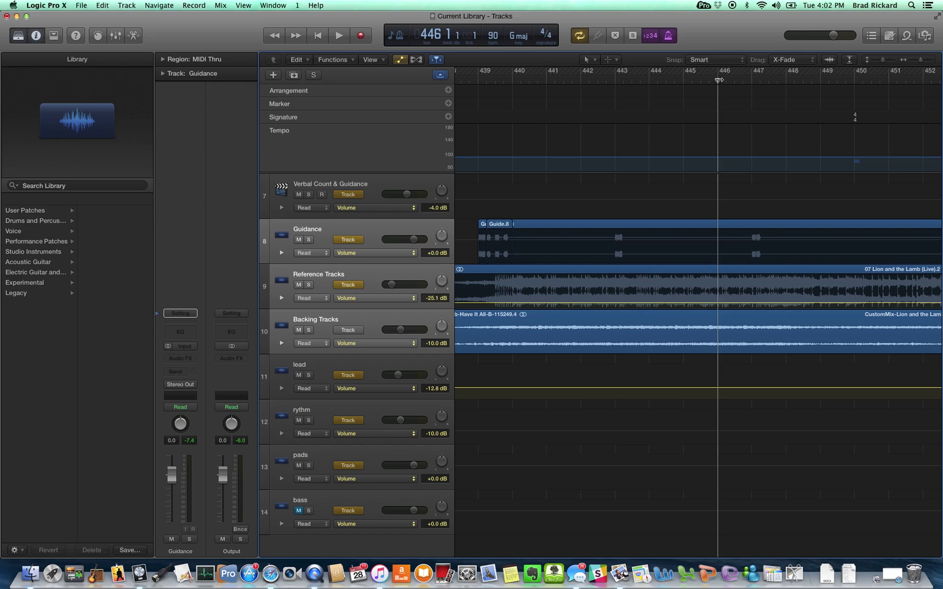
key("space")
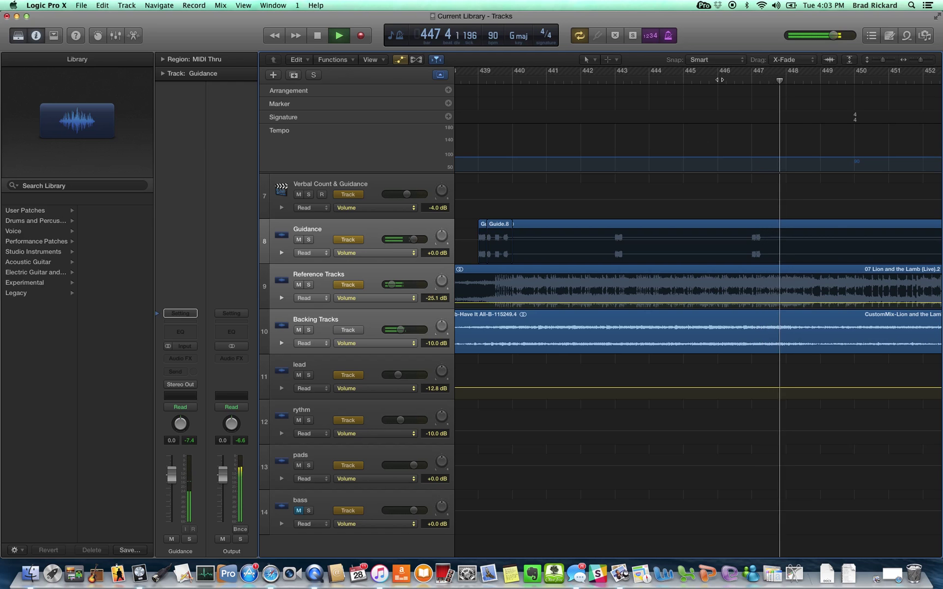
left_click(320, 36)
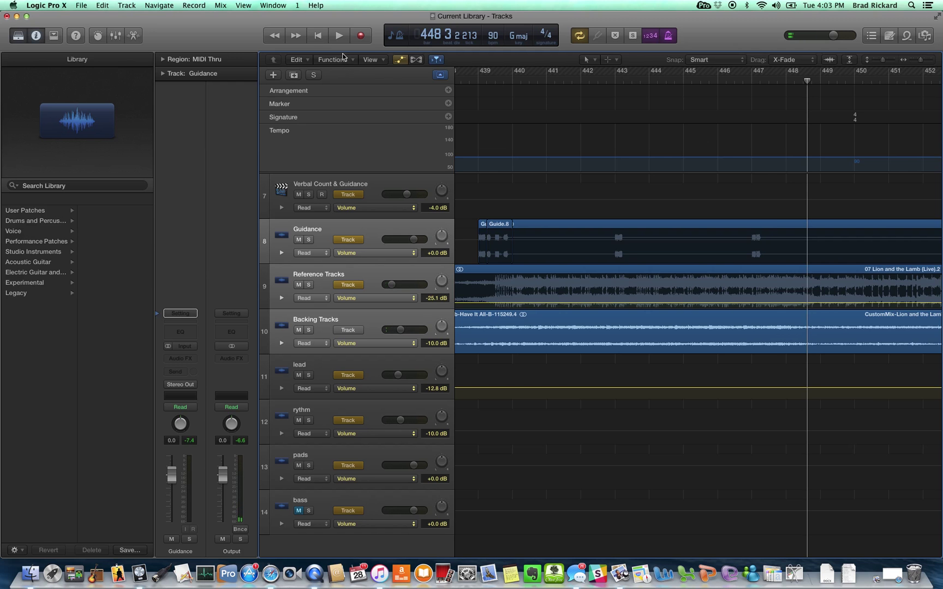
key("super+Left")
key("super+Left")
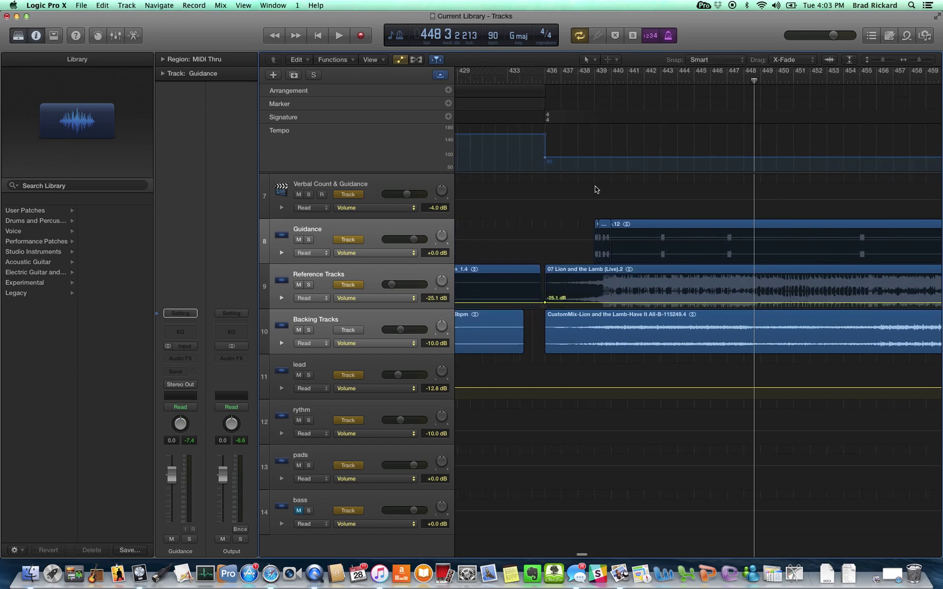
Step: Play the song from bar 436 and solo the Backing Tracks track
scroll(596, 189, "right", 3)
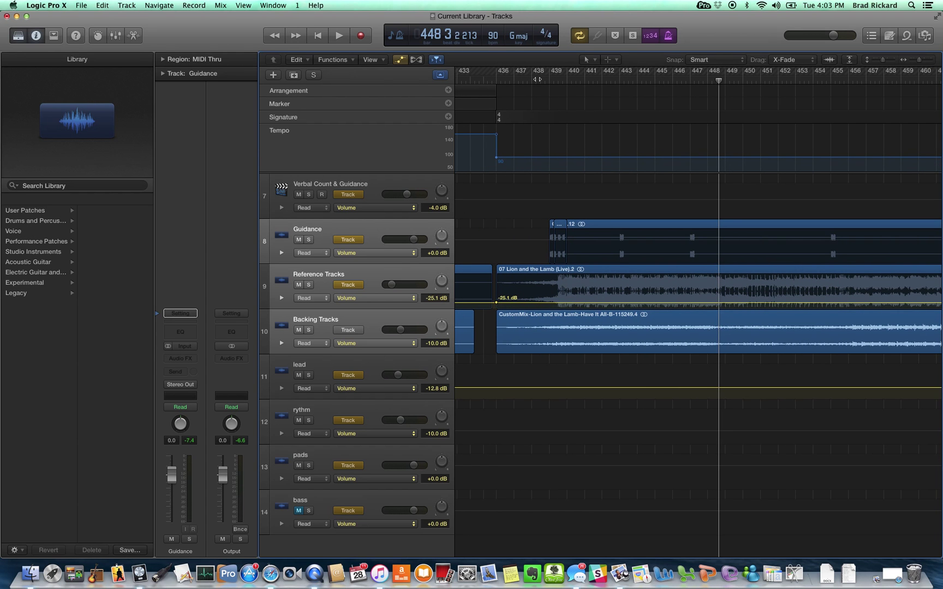
left_click(496, 80)
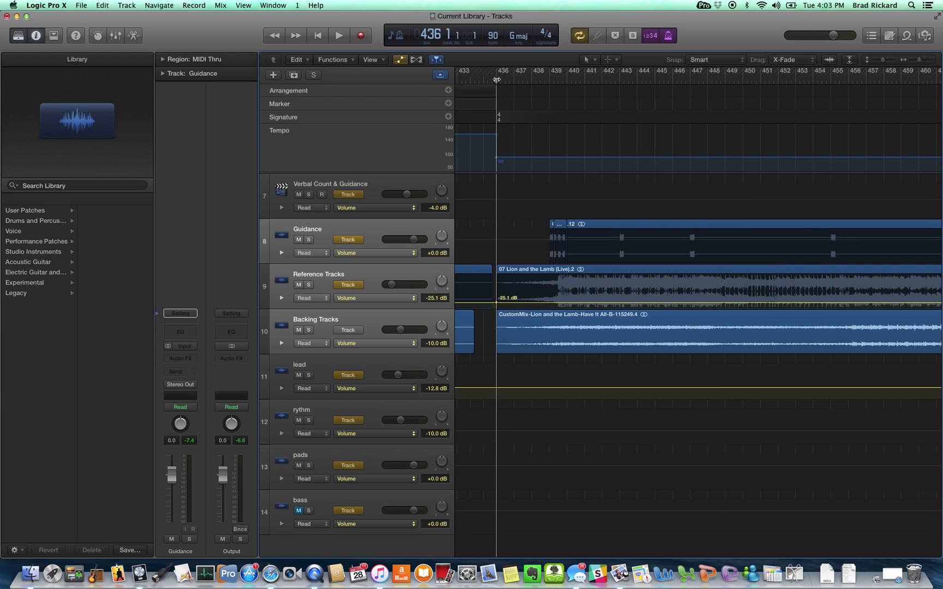
key("space")
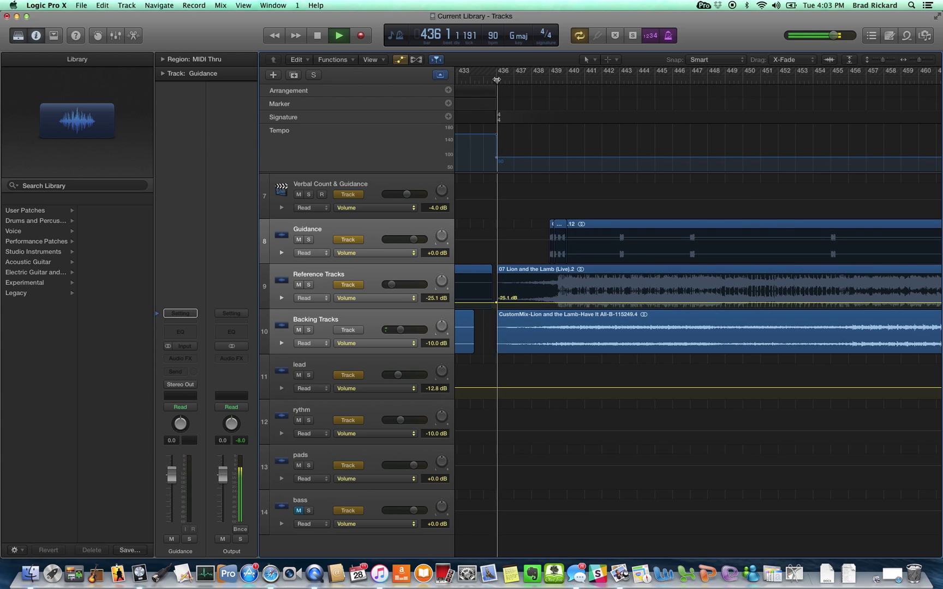
left_click(308, 331)
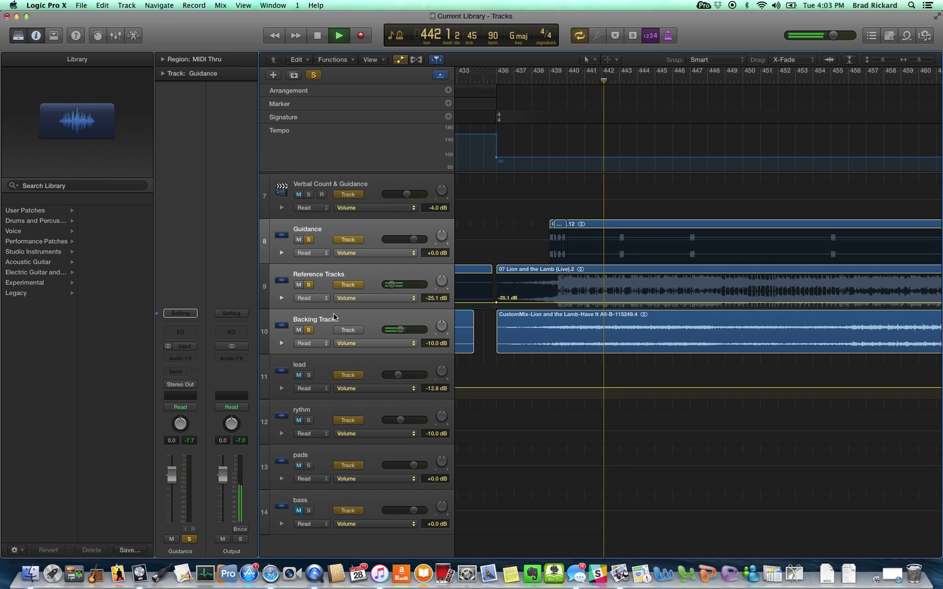
key("Down")
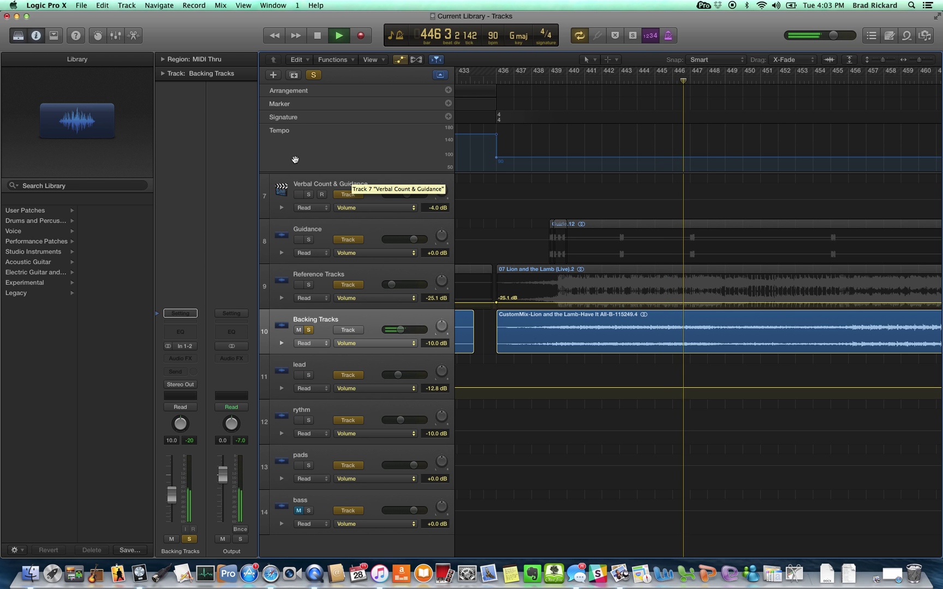
Step: Stop playback near bar 446 and select the Guidance and Reference Tracks tracks
left_click(317, 36)
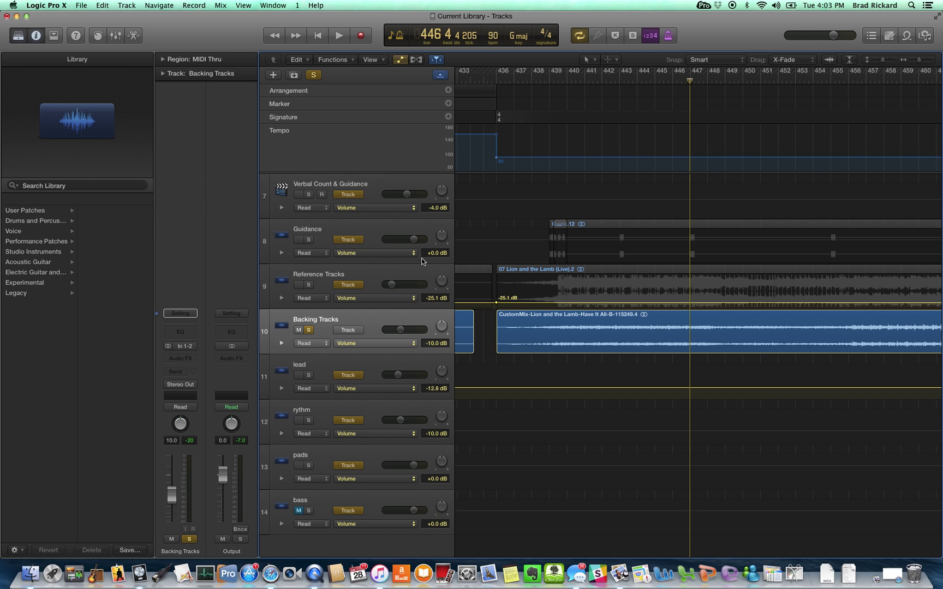
left_click(386, 224)
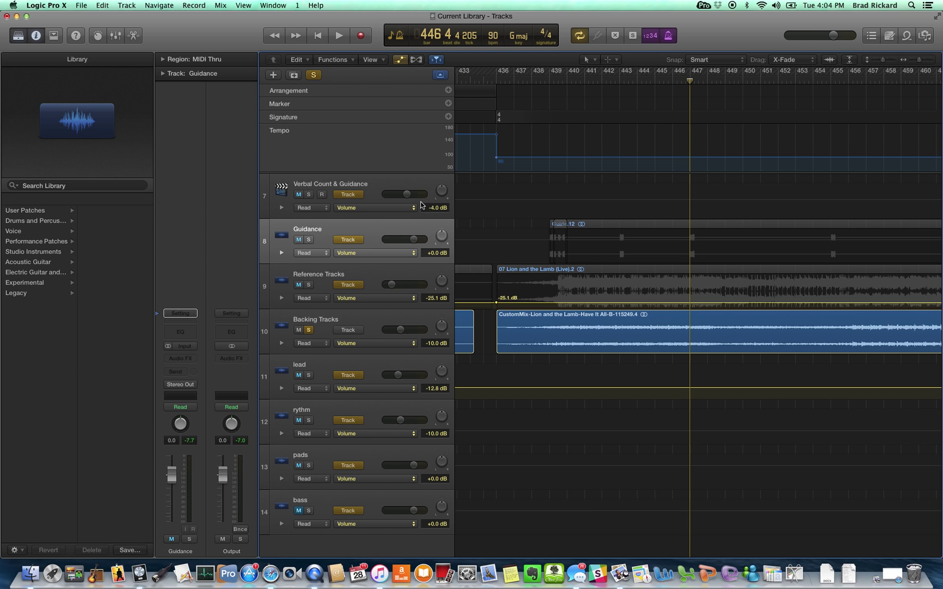
left_click(363, 274)
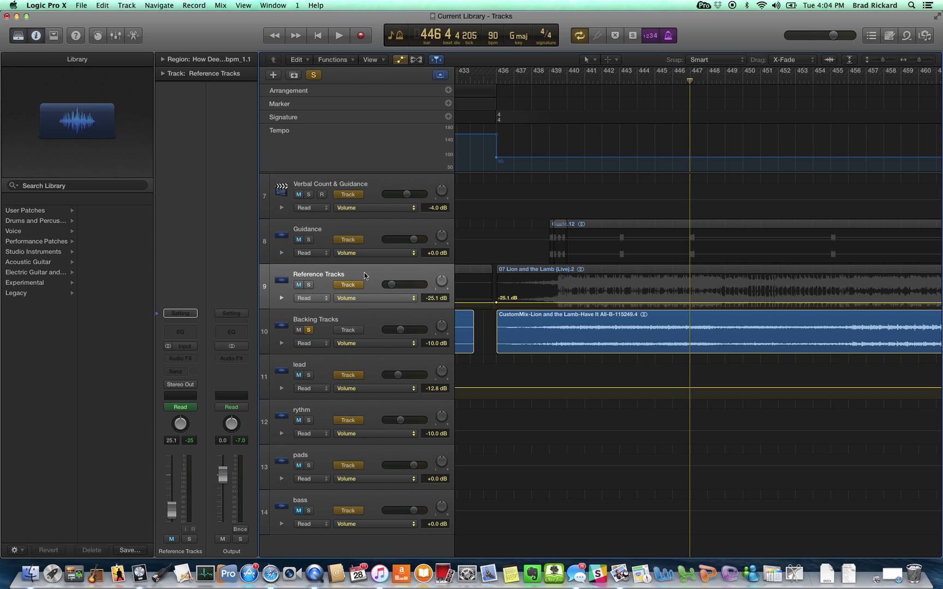
left_click(381, 225)
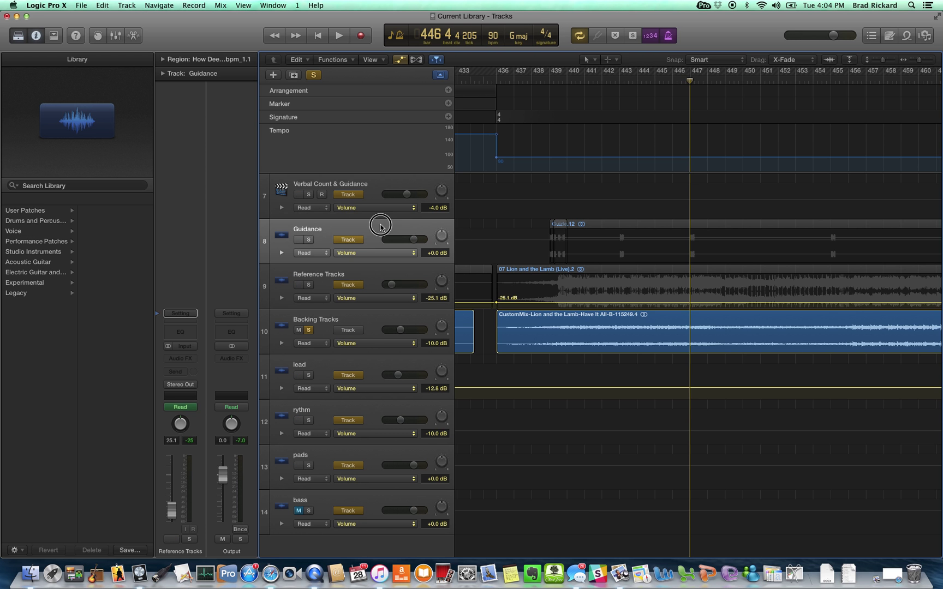
left_click(371, 274, "shift")
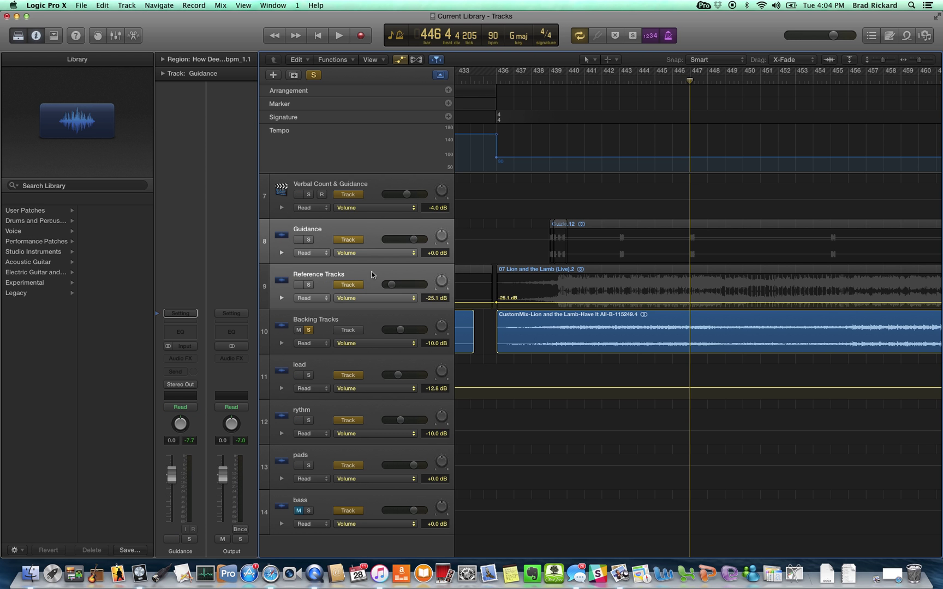
left_click(190, 388)
mouse_move(194, 410)
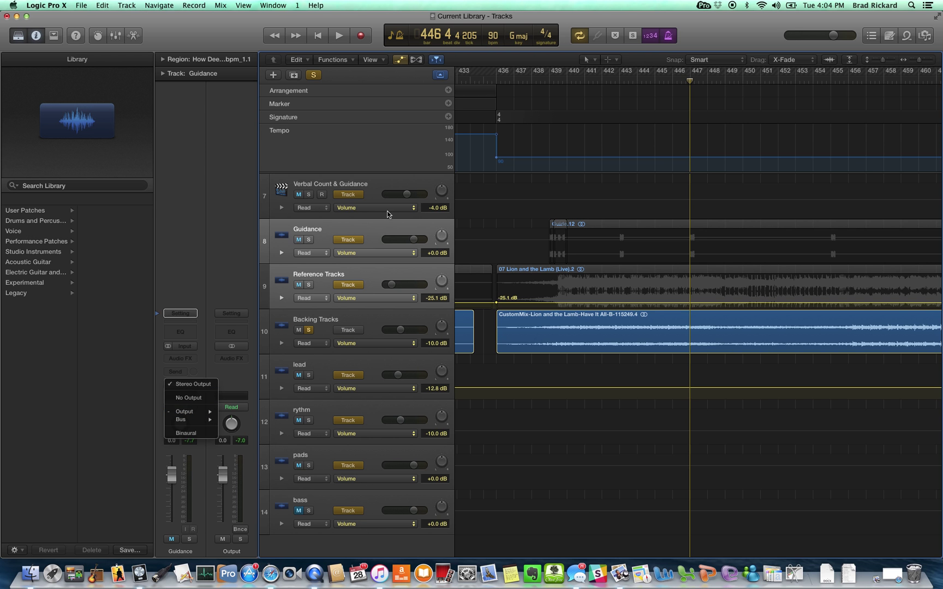
left_click(384, 231)
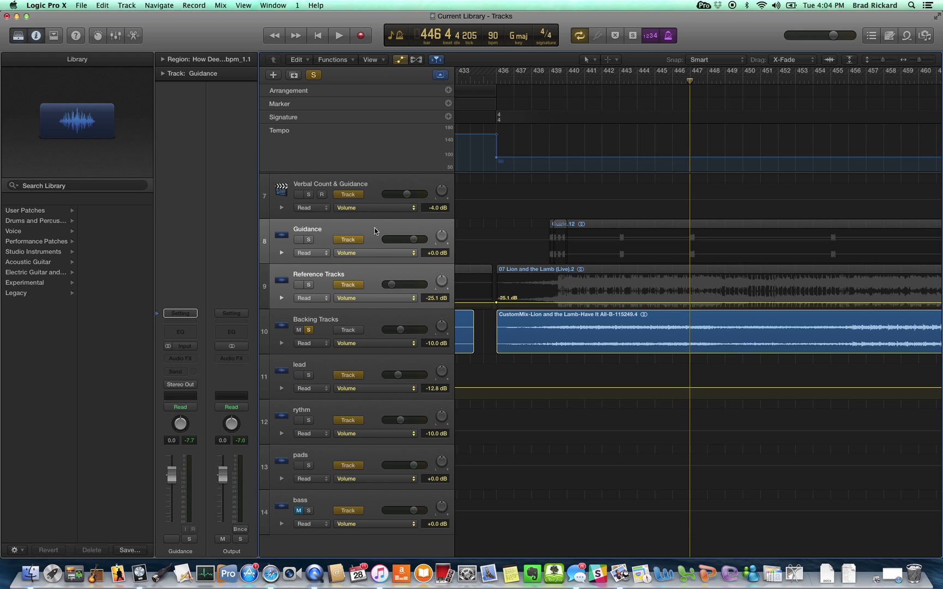
left_click(578, 34)
Step: Add a Chorus arrangement marker at bar 436 and stretch it to about bar 541
left_click(378, 319)
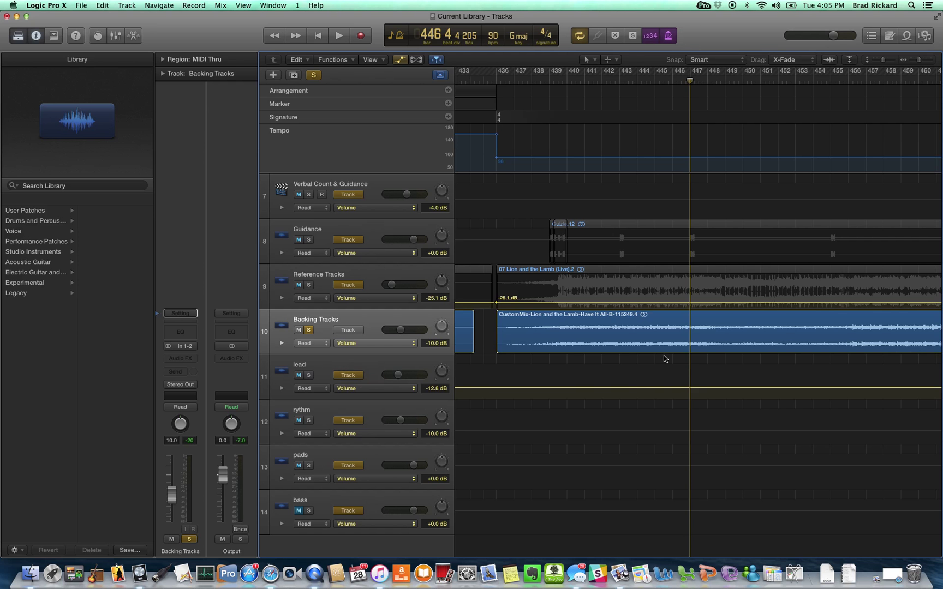
scroll(664, 355, "down", 2)
scroll(664, 356, "down", 6)
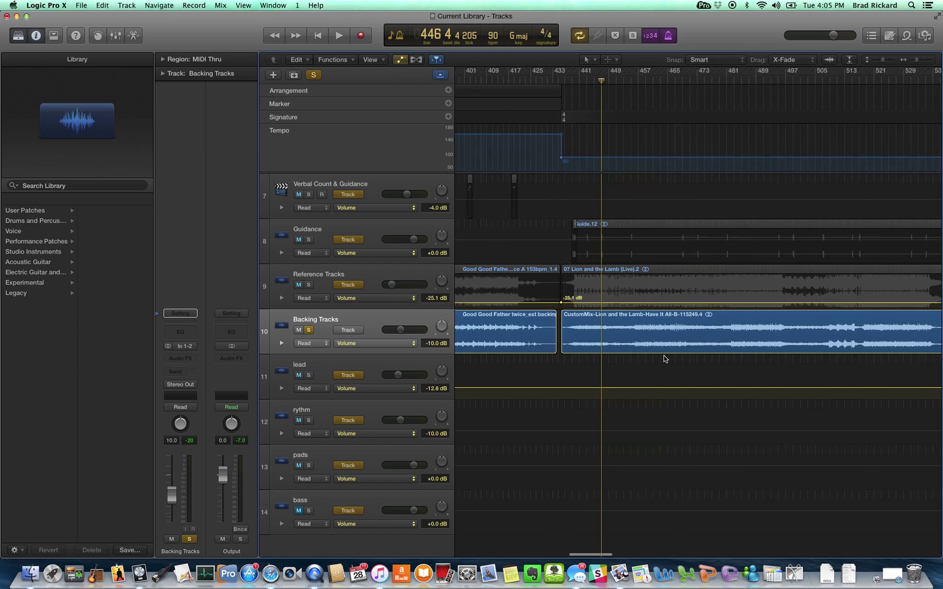
scroll(664, 356, "left", 3)
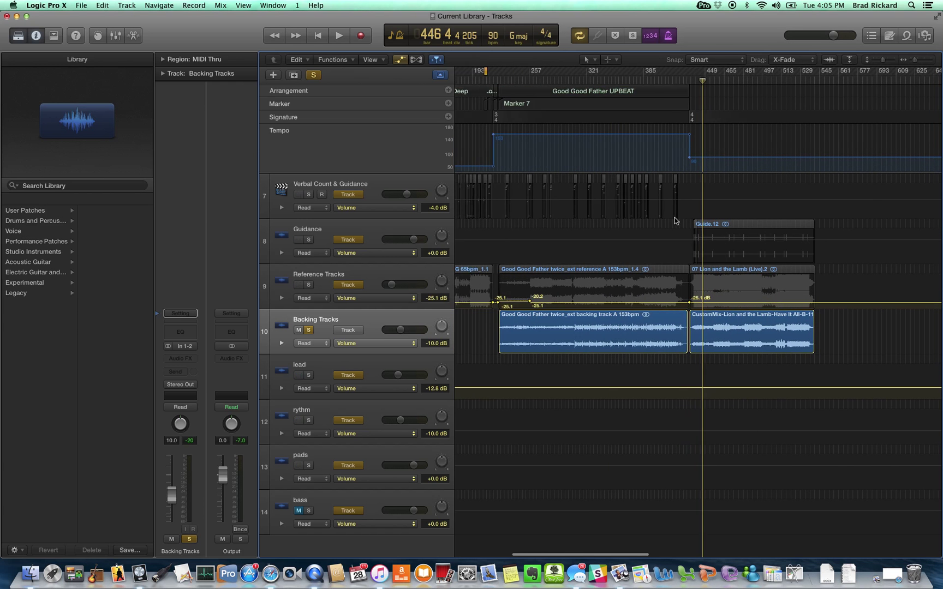
scroll(693, 123, "up", 8)
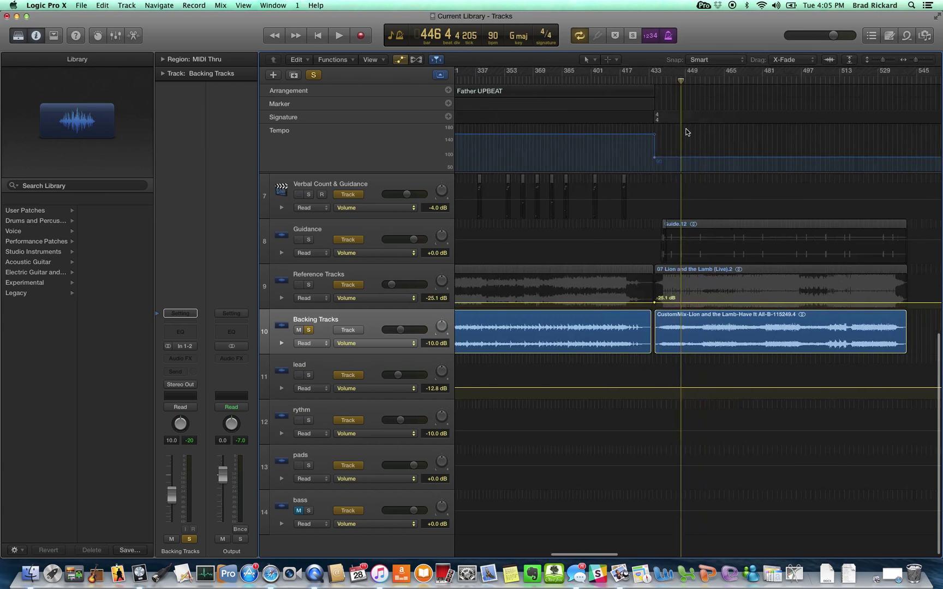
scroll(687, 132, "up", 1)
scroll(687, 132, "up", 2)
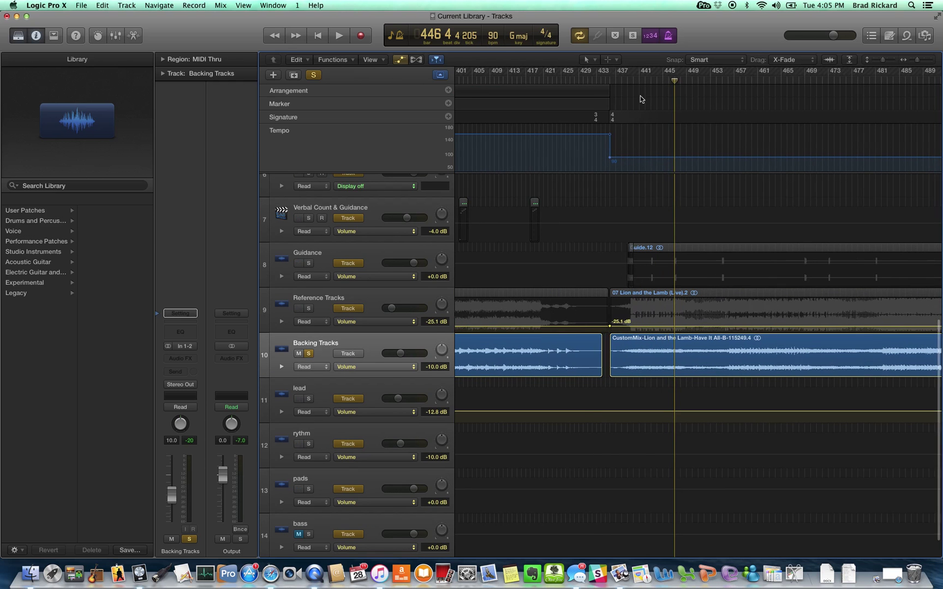
left_click(610, 76)
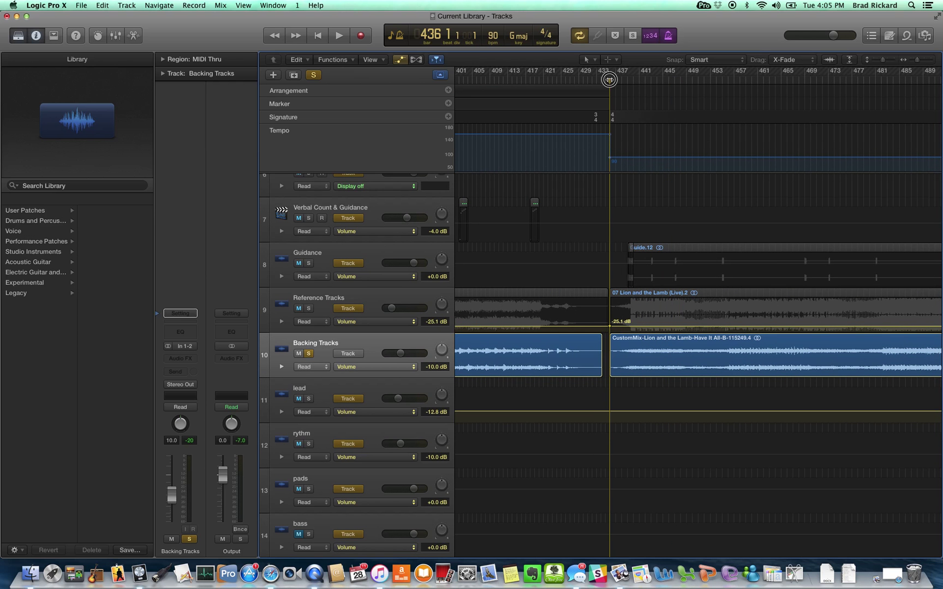
left_click(448, 90)
mouse_move(643, 91)
left_mouse_down()
mouse_move(934, 95)
mouse_move(940, 112)
mouse_move(830, 112)
mouse_move(877, 107)
left_mouse_up()
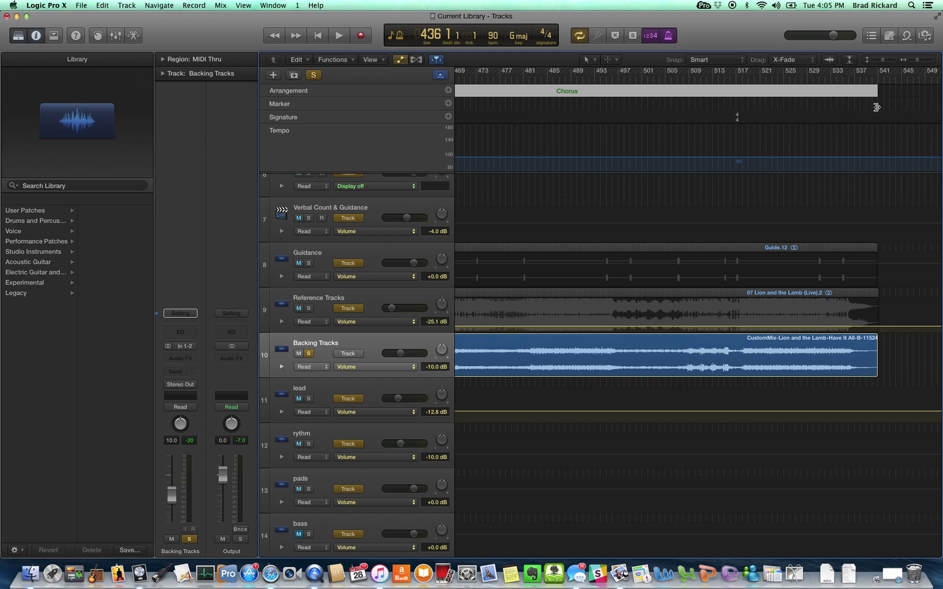
Step: Rename the bar-436 Chorus marker to 'Lion & the Lamb'
scroll(876, 107, "left", 5)
scroll(877, 107, "left", 3)
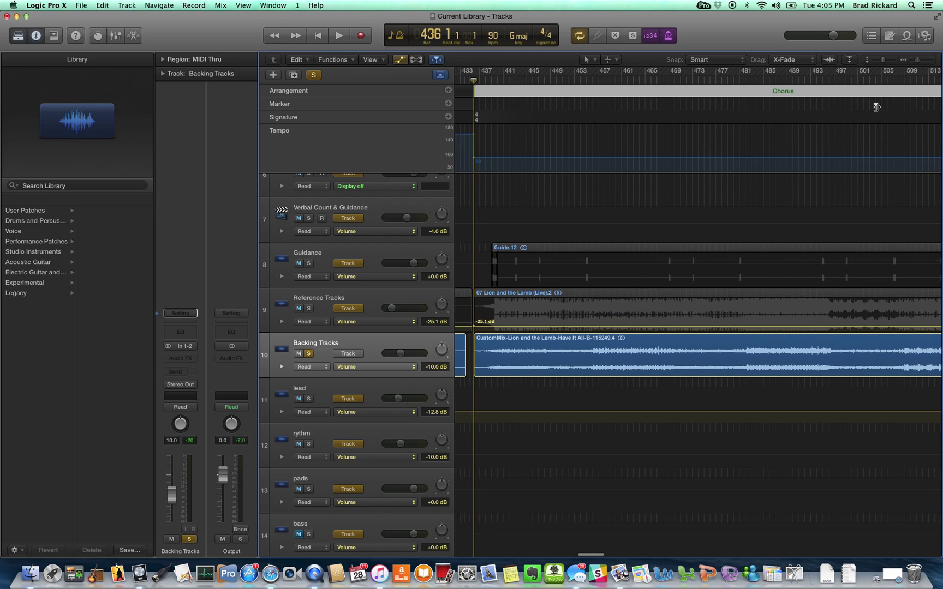
left_click(797, 90)
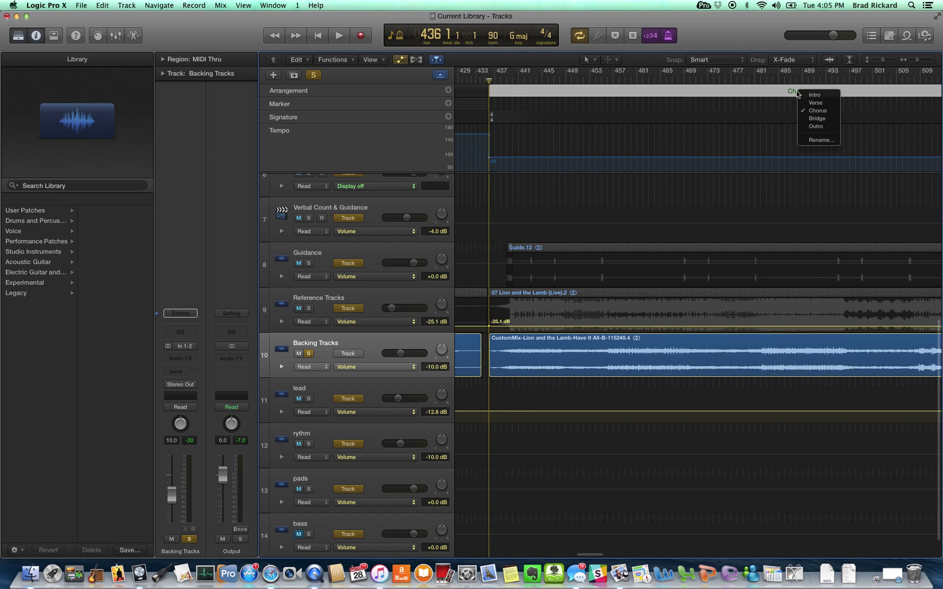
left_click(809, 141)
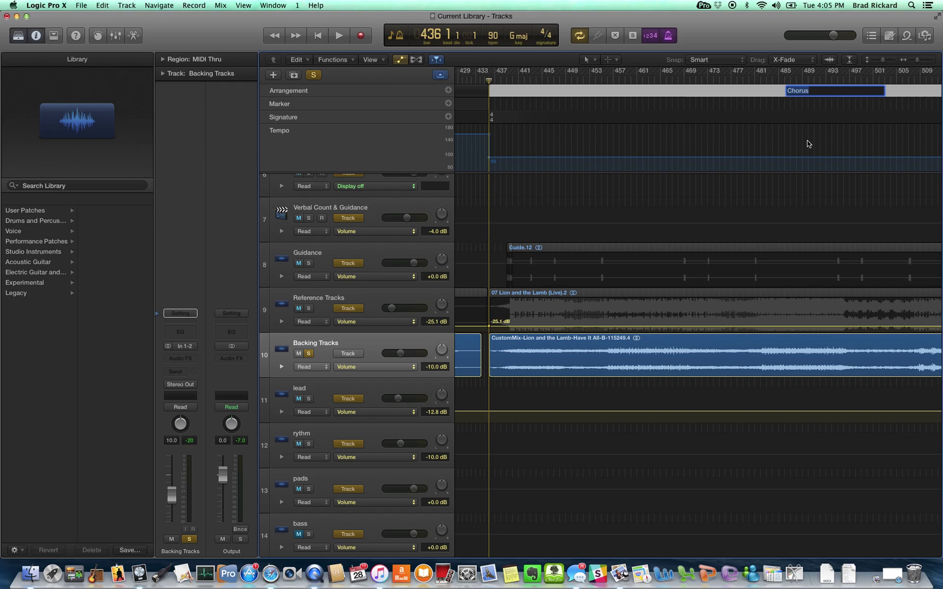
type("Lion & the Lamb")
left_click(773, 102)
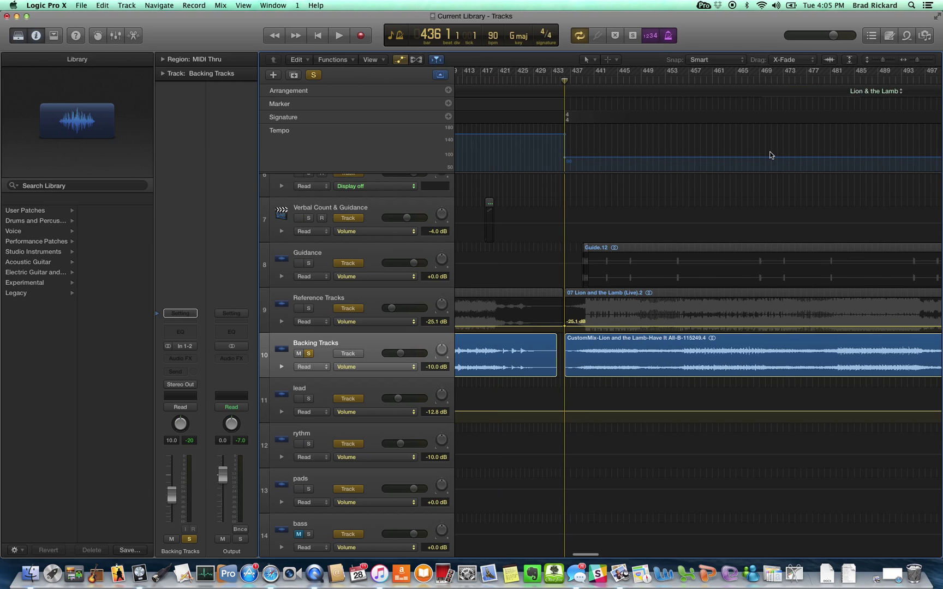
scroll(770, 155, "down", 5)
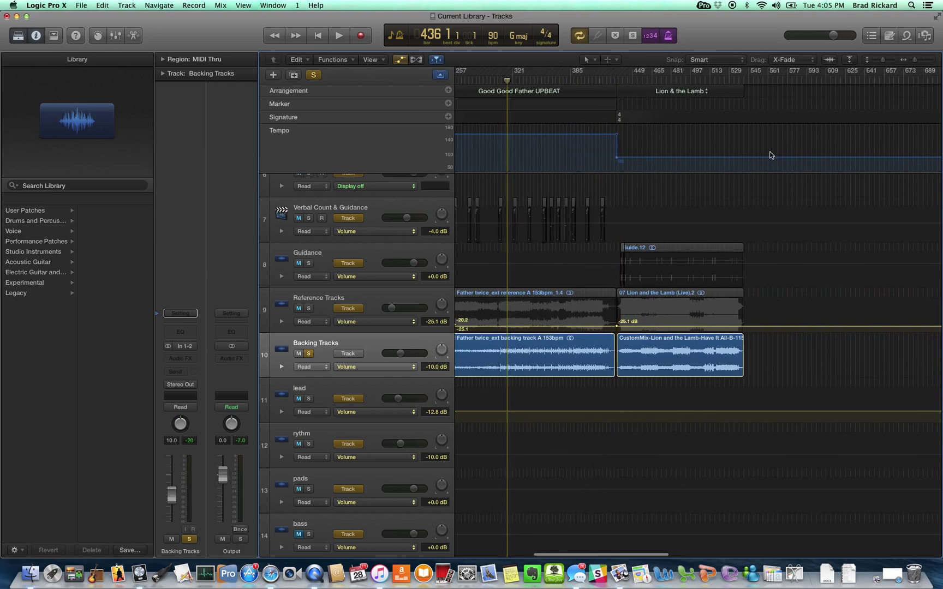
scroll(770, 155, "down", 4)
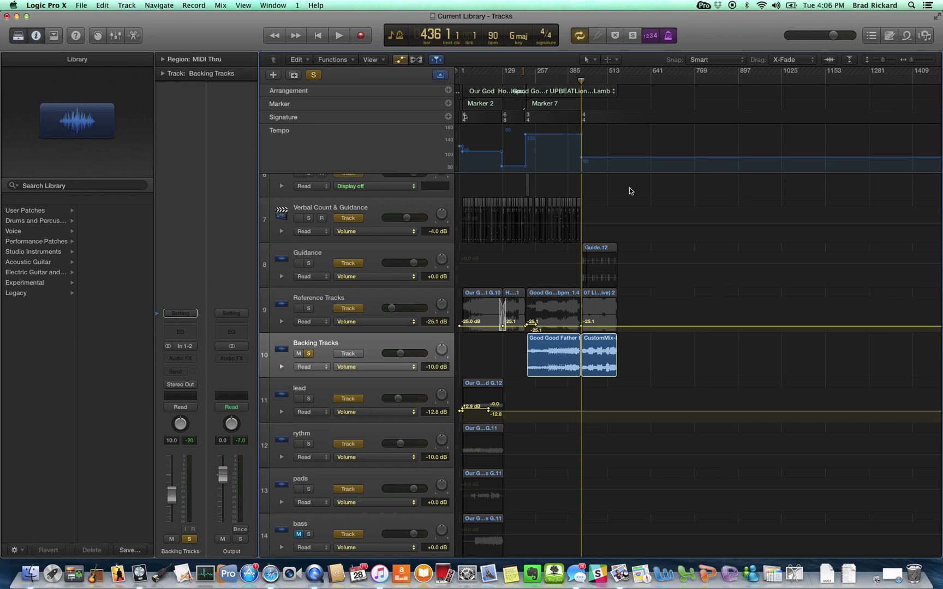
Step: Drag the Lion & the Lamb arrangement marker to bar 1 so it precedes Our God
key("super+Right")
key("super+Right")
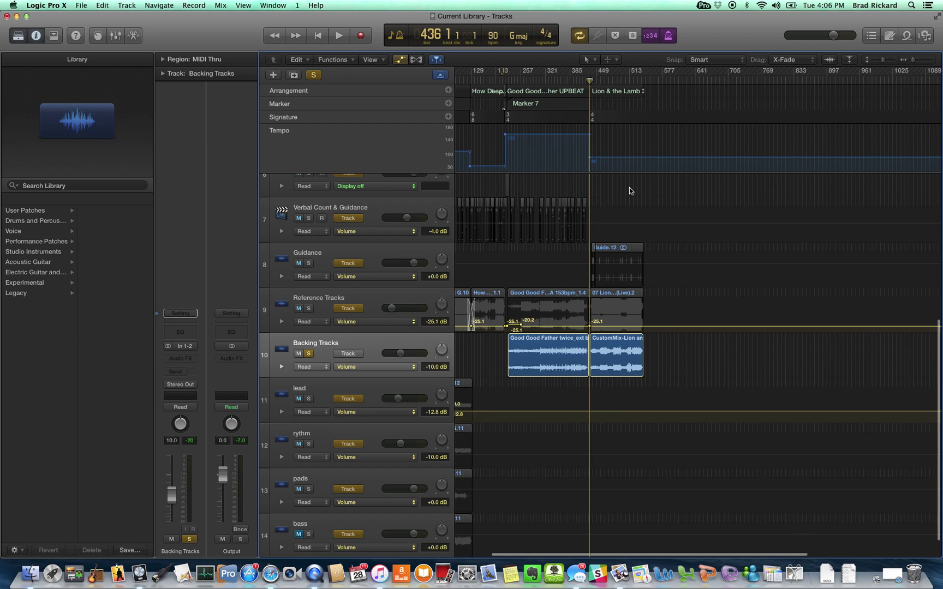
key("super+Right")
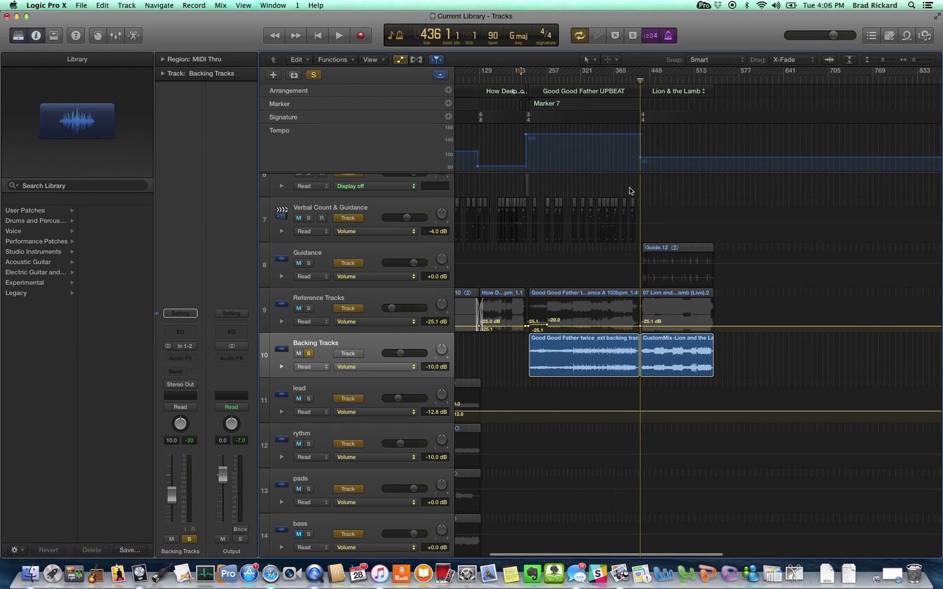
key("super+Right")
scroll(630, 187, "left", 5)
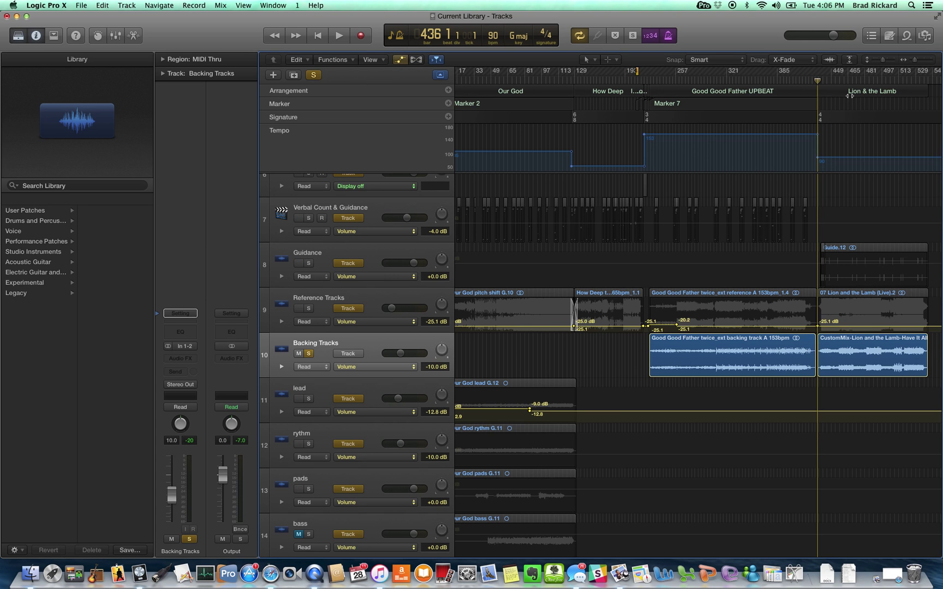
left_click(850, 96)
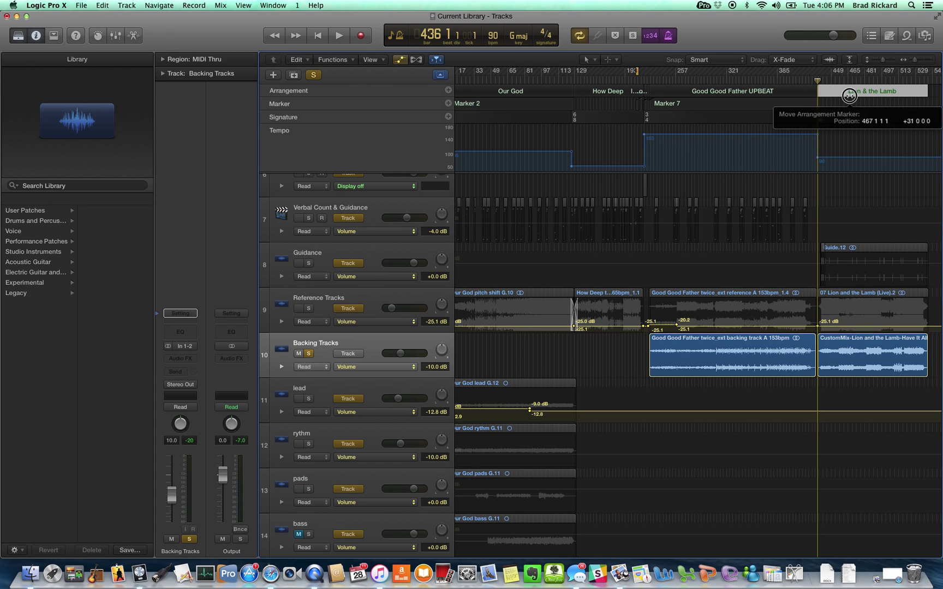
left_click_drag(850, 95, 427, 101)
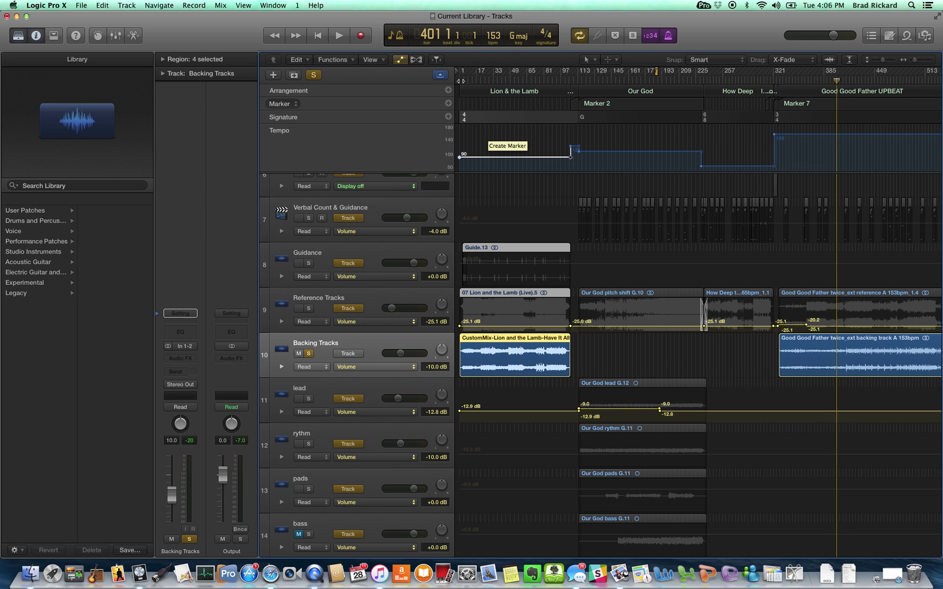
Step: Return the playhead to bar 1, the start of the Lion & the Lamb section
key("Return")
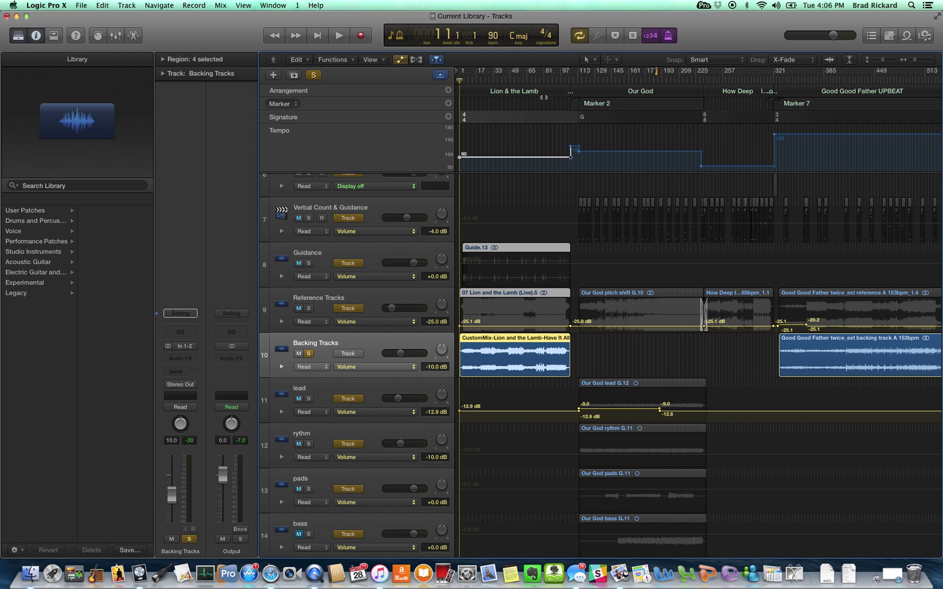